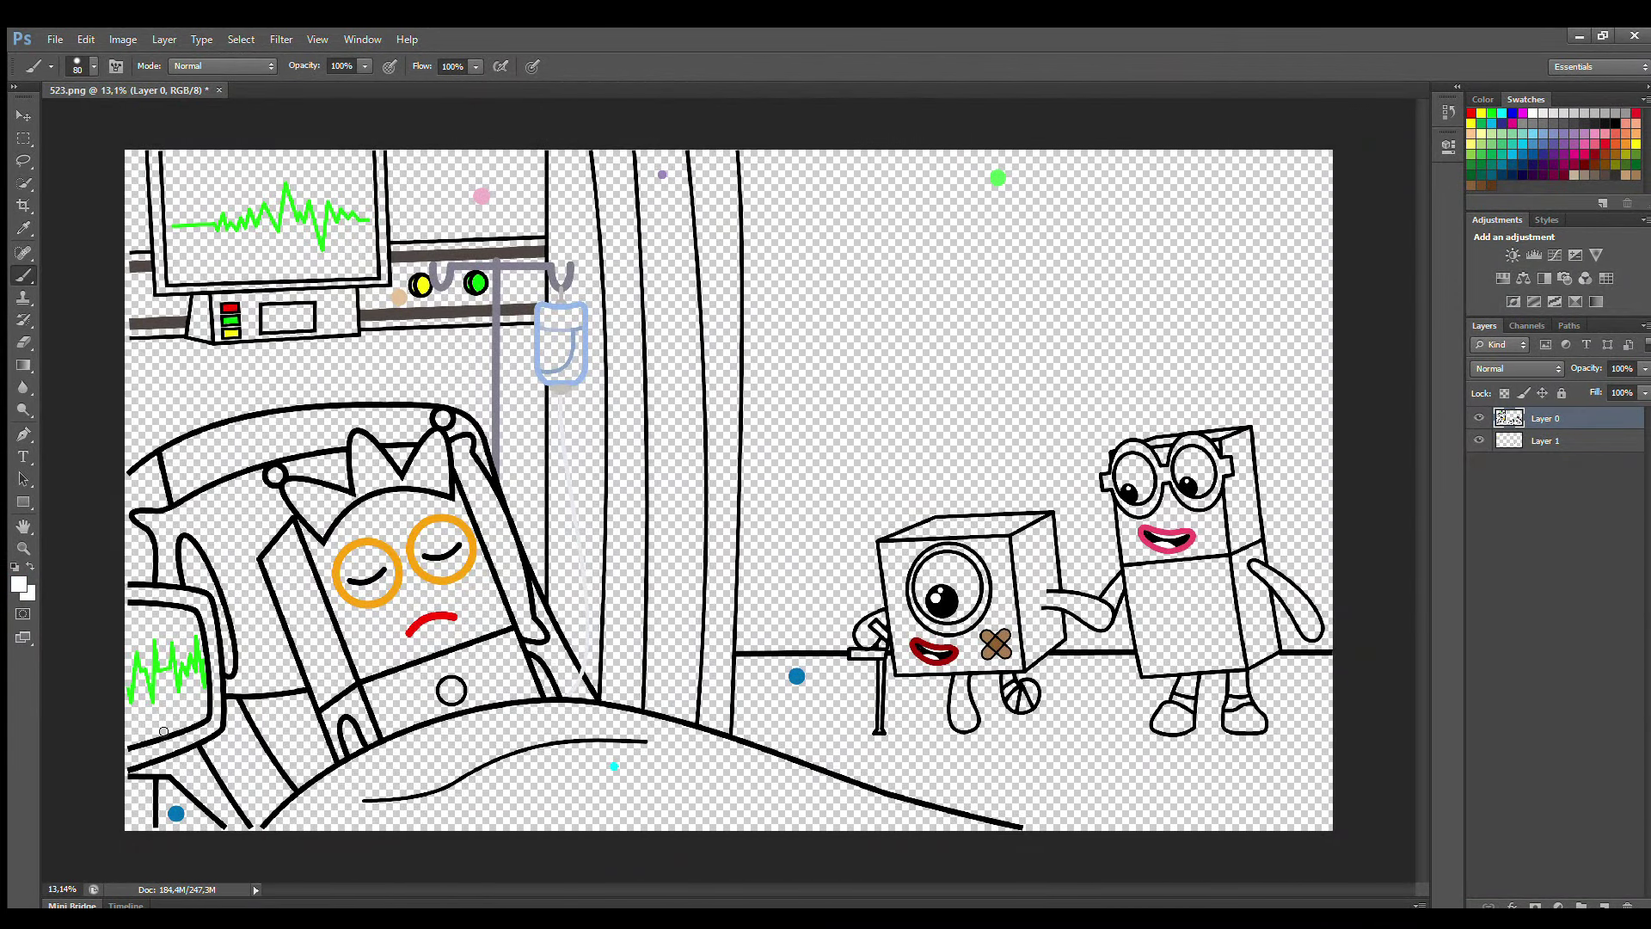
Fill the bedridden character's two eye circles with a darker orange on Layer 1 beneath the line art.
scroll(163, 732, up, 3)
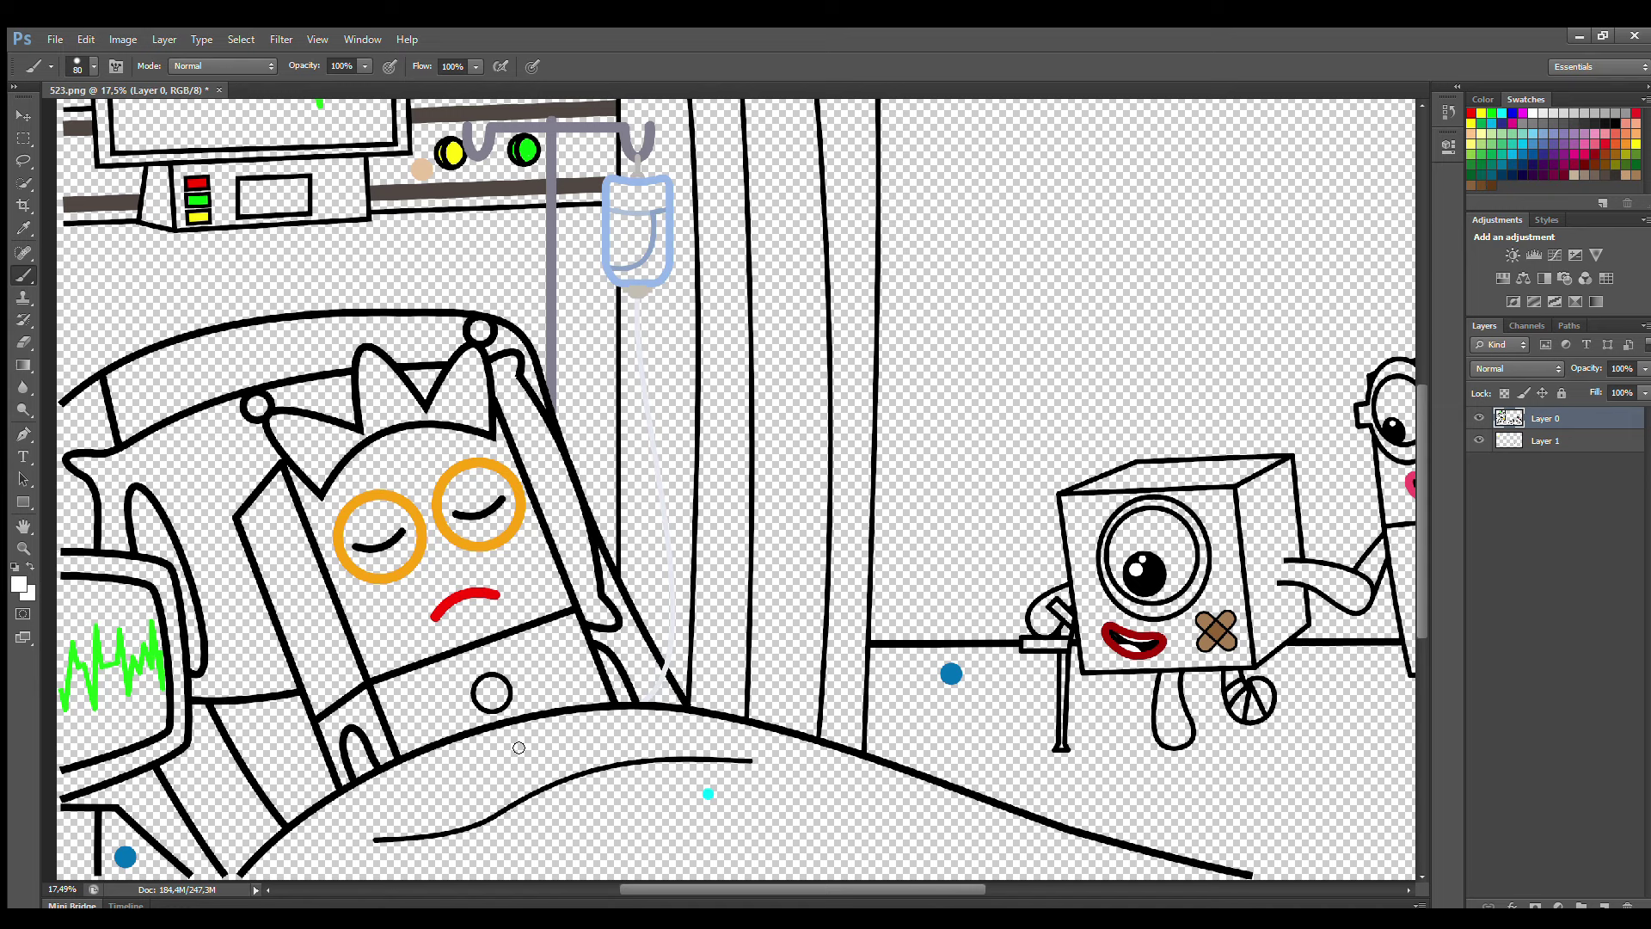
scroll(1416, 494, down, 1)
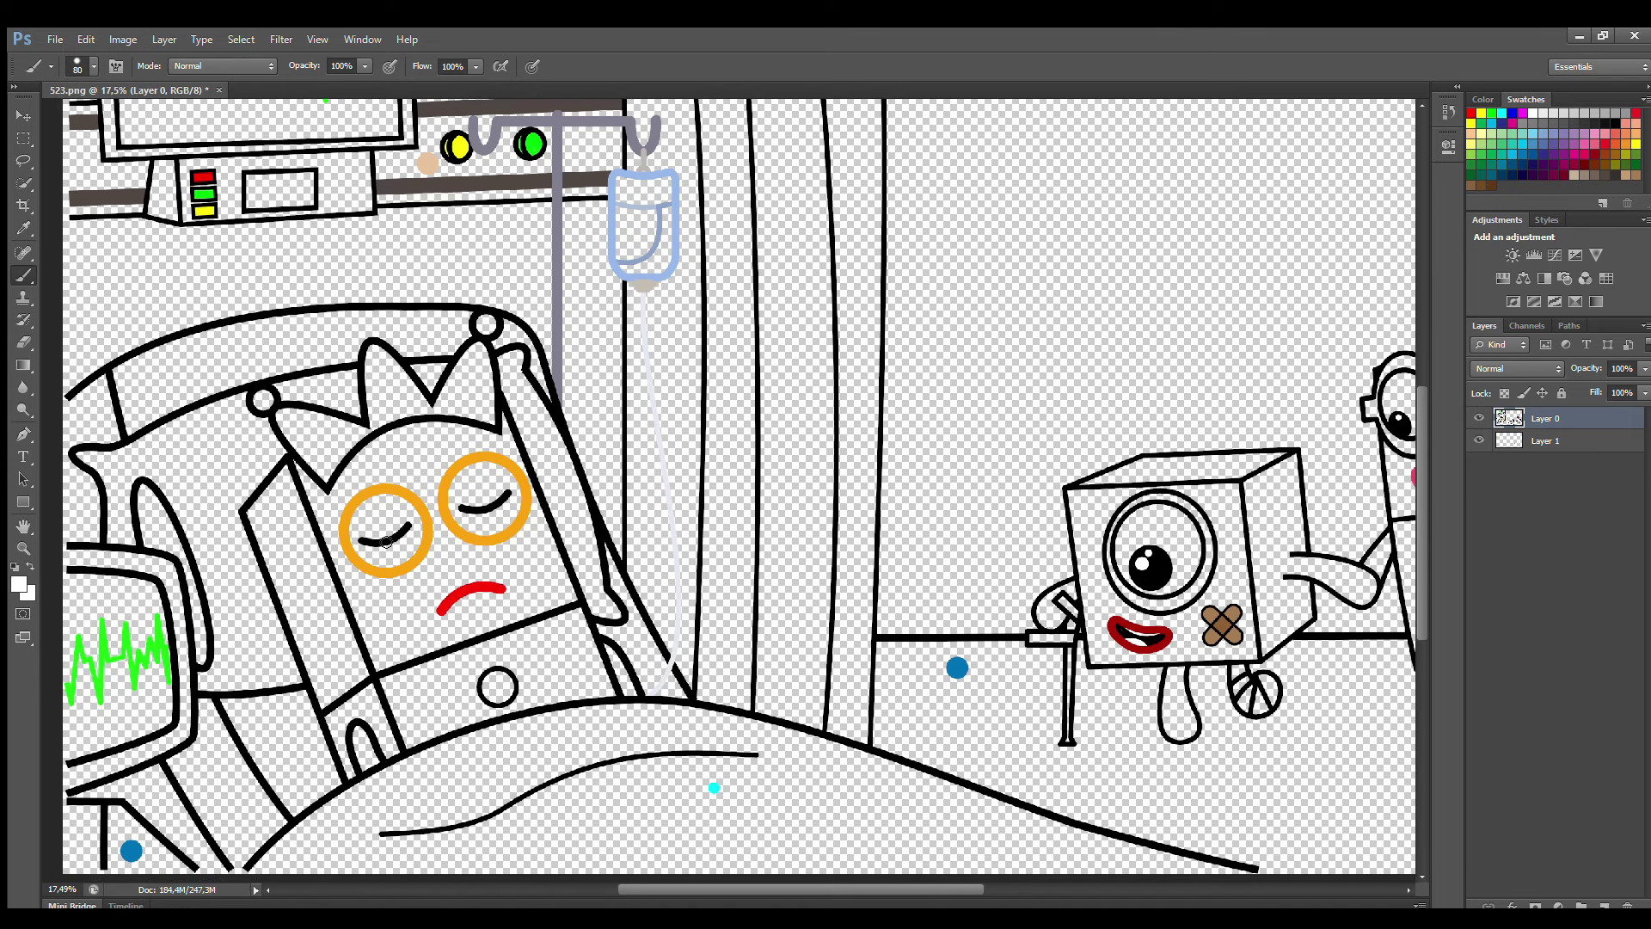
click(19, 229)
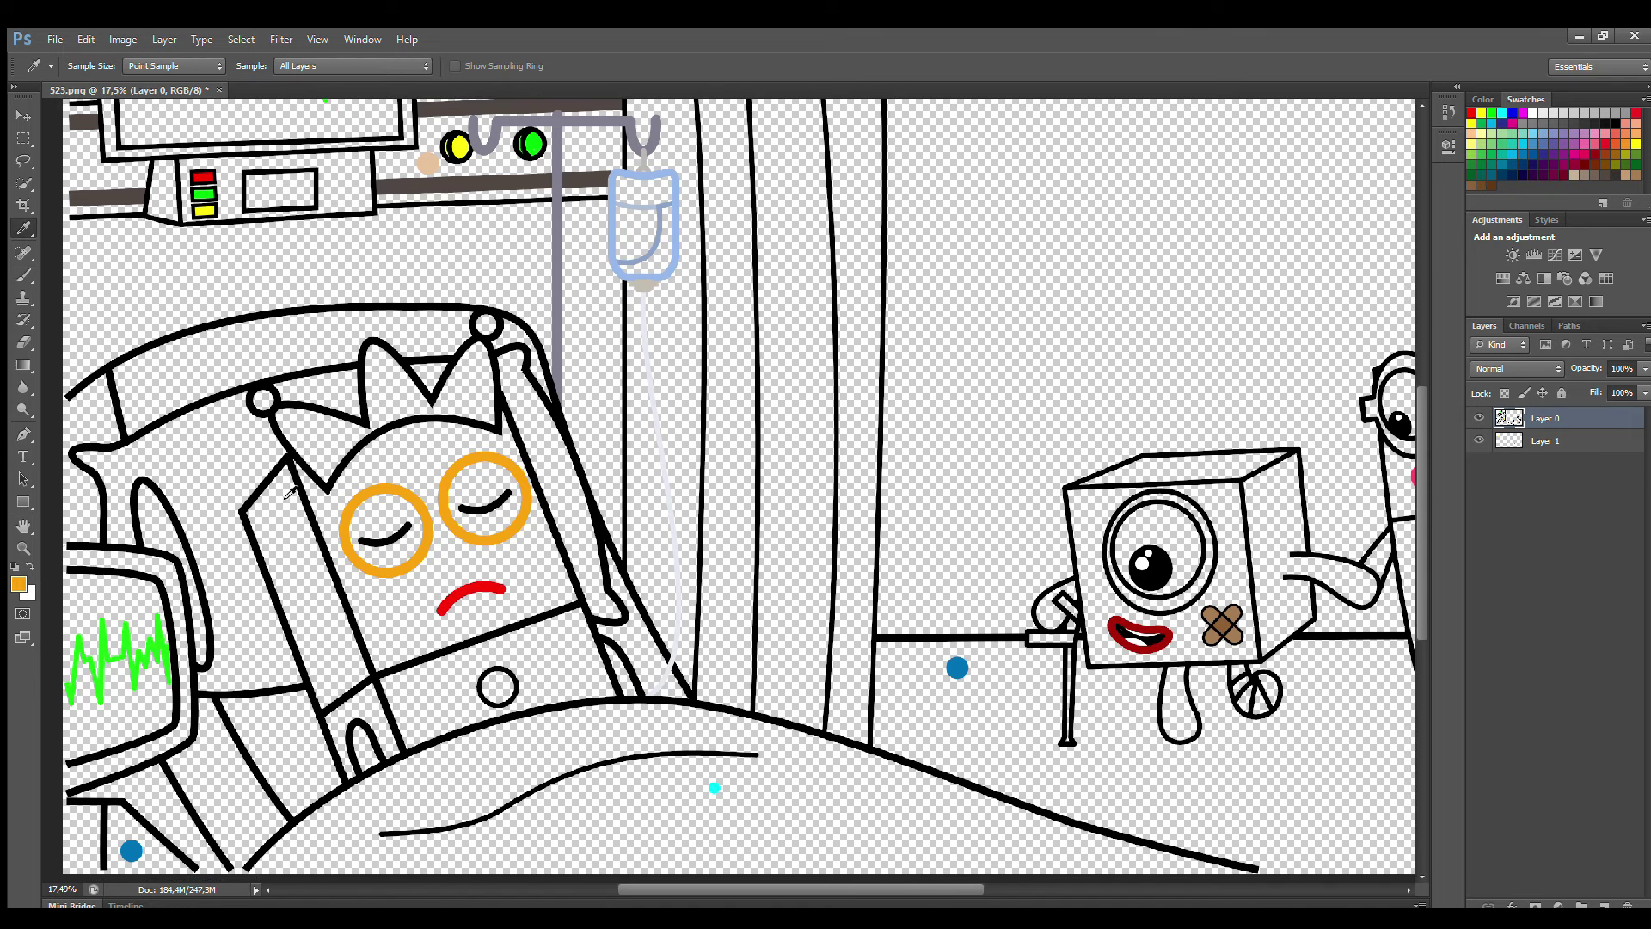
key(b)
mouse_move(368, 509)
mouse_down()
mouse_move(374, 555)
mouse_move(400, 562)
mouse_move(418, 535)
mouse_move(409, 516)
mouse_move(373, 551)
mouse_move(397, 563)
mouse_move(418, 538)
mouse_move(399, 516)
mouse_move(390, 552)
mouse_up()
key(ctrl+z)
key(alt+bracketleft)
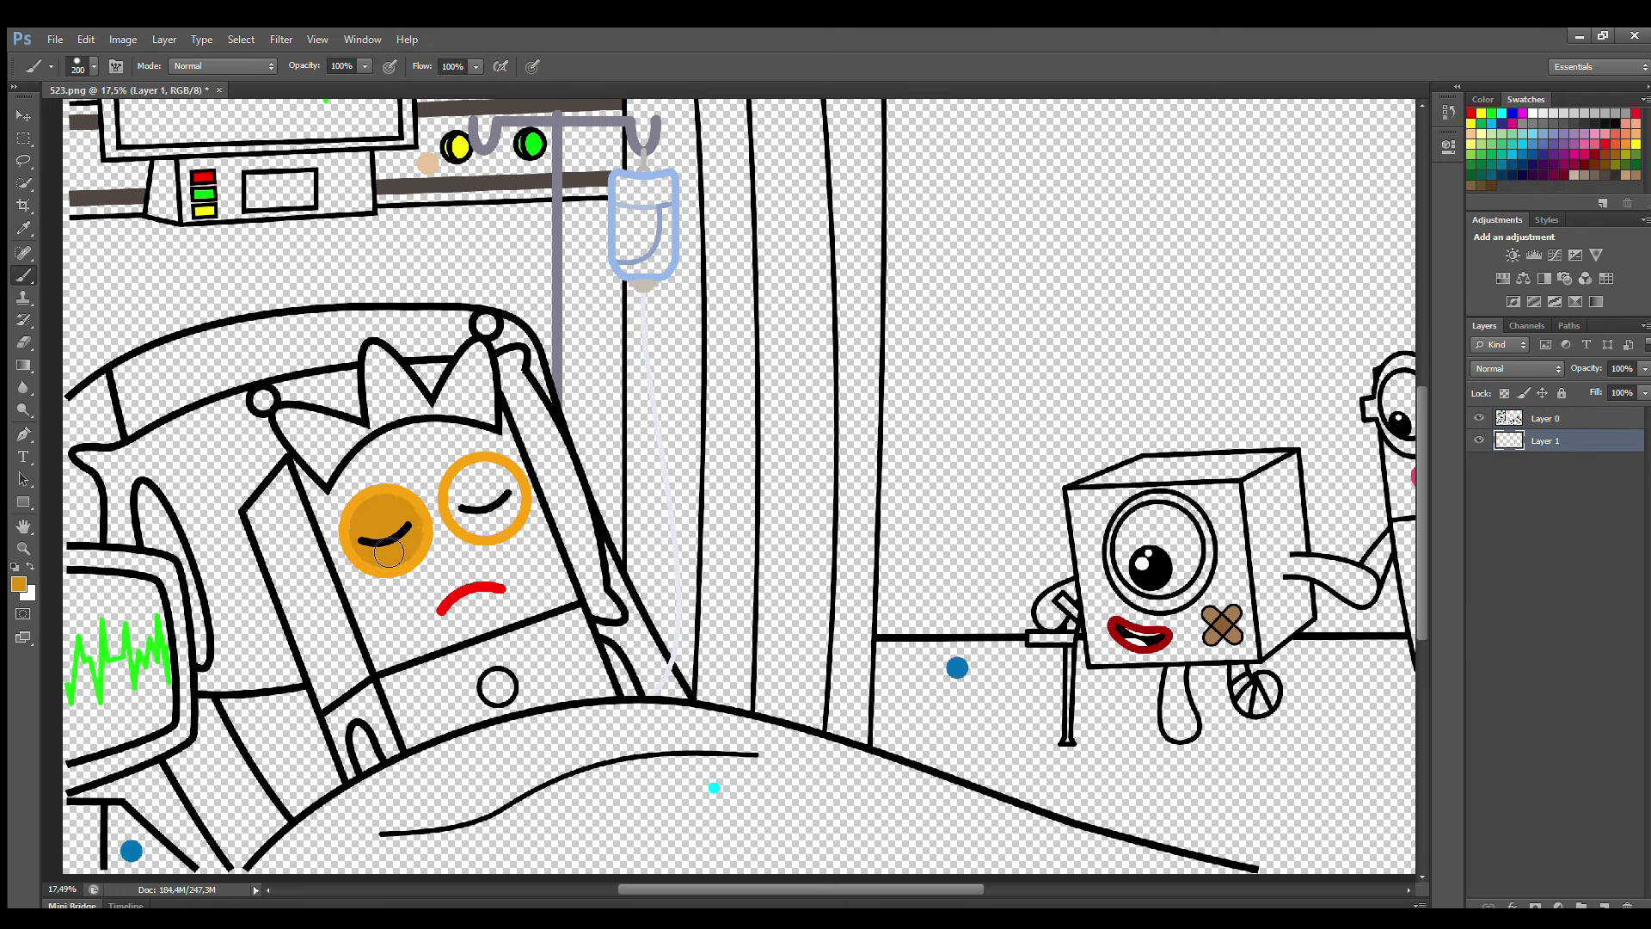
mouse_move(482, 505)
mouse_down()
mouse_move(469, 482)
mouse_move(510, 524)
mouse_move(486, 481)
mouse_move(478, 504)
mouse_up()
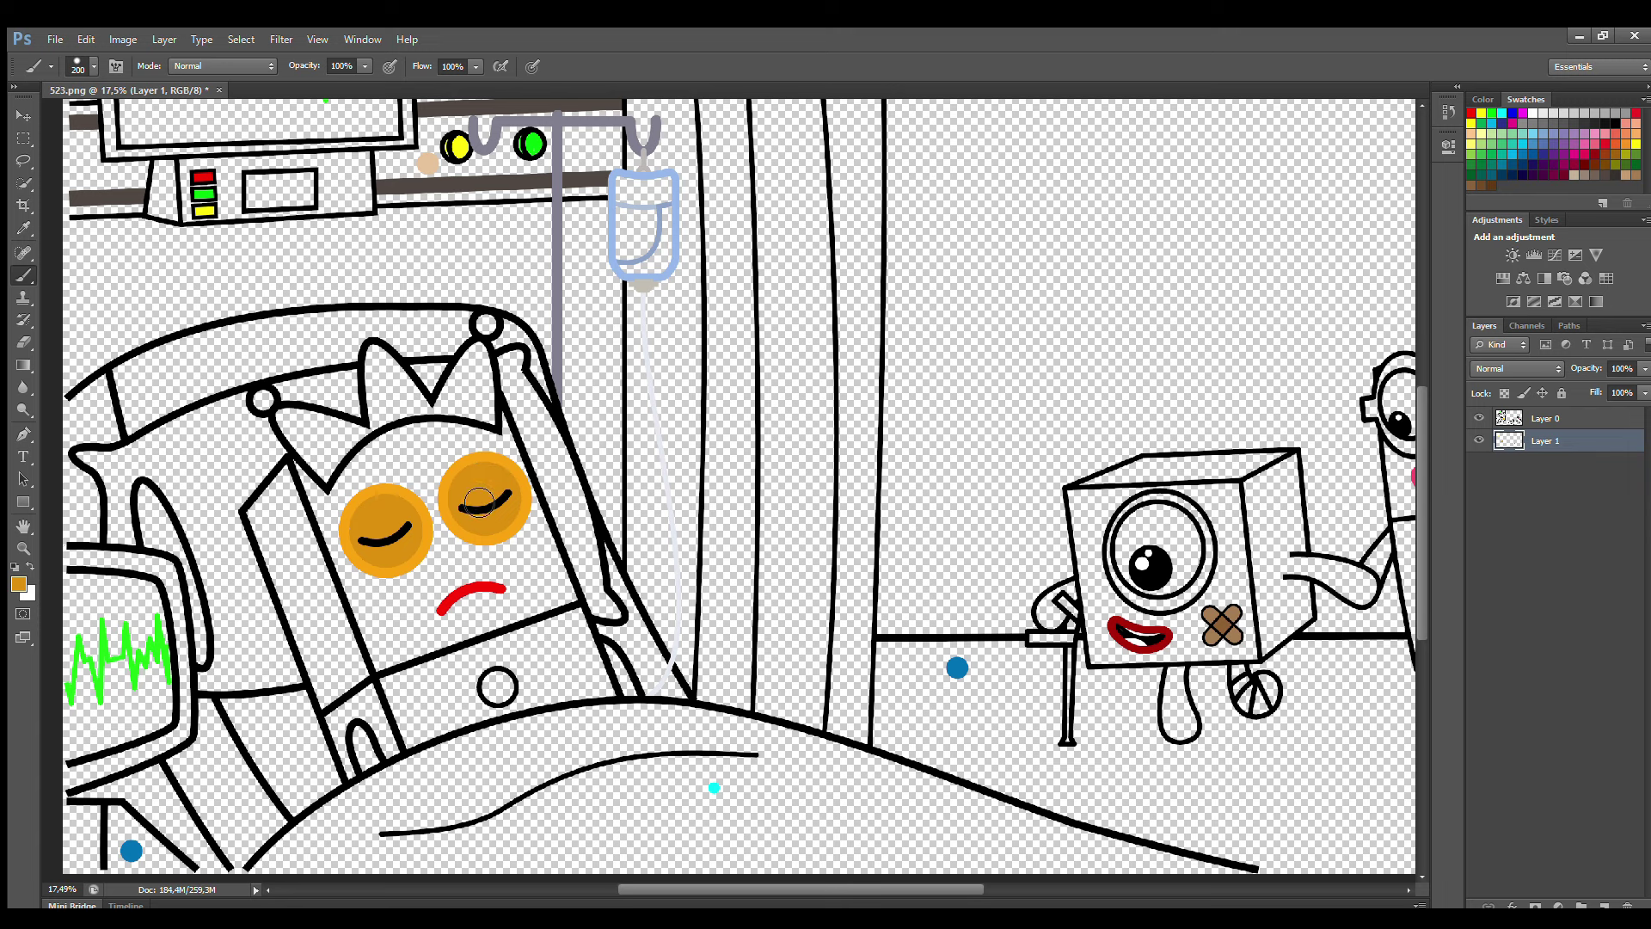
Paint the character's crown, chest button and both visible hands in the red sampled from its mouth.
key(i)
click(475, 589)
click(24, 275)
drag(361, 736, 362, 763)
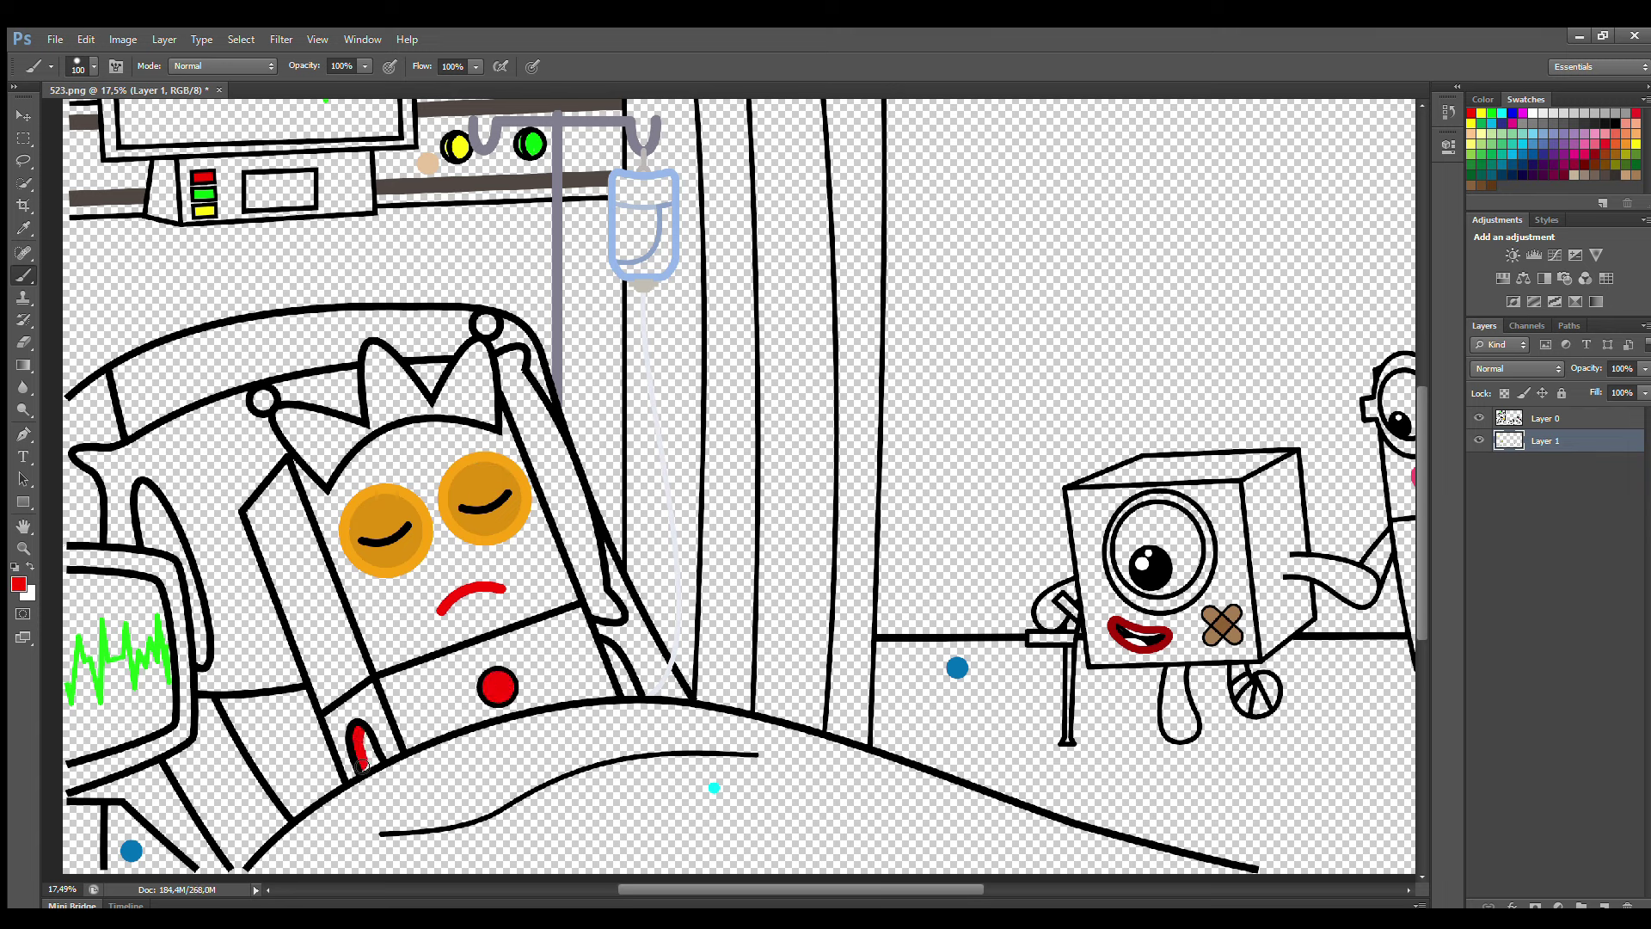
drag(605, 670, 625, 690)
mouse_move(330, 484)
mouse_down()
mouse_move(291, 423)
mouse_move(304, 444)
mouse_move(304, 426)
mouse_move(357, 434)
mouse_move(336, 465)
mouse_move(369, 436)
mouse_move(379, 358)
mouse_move(430, 412)
mouse_move(477, 361)
mouse_move(494, 420)
mouse_move(459, 415)
mouse_move(469, 403)
mouse_move(403, 401)
mouse_up()
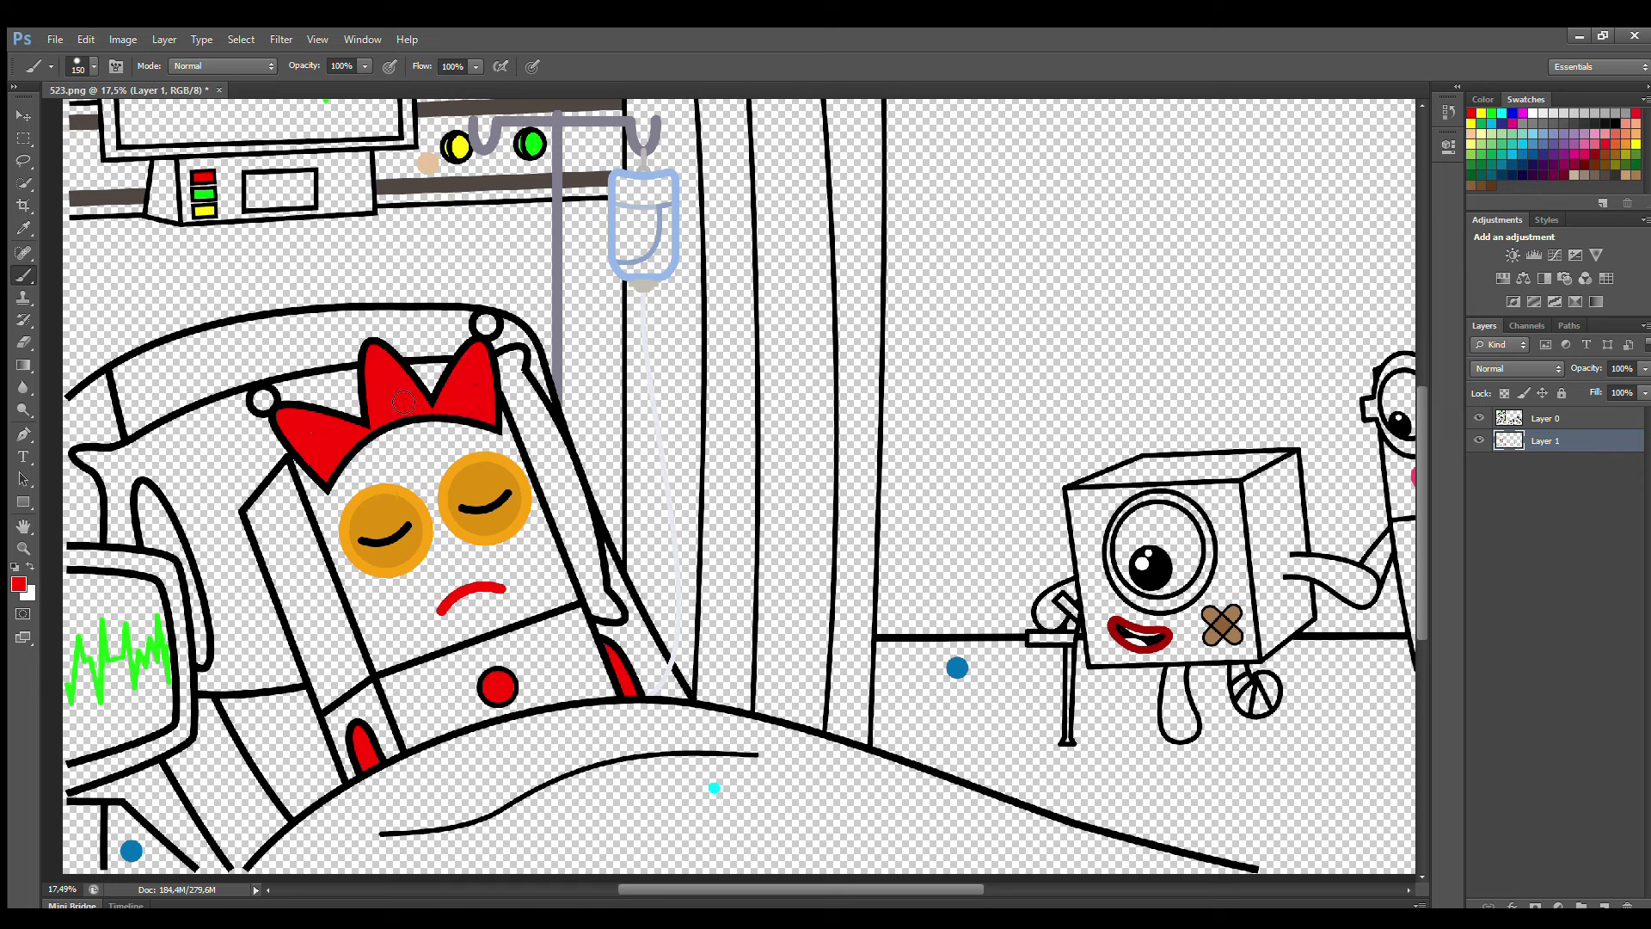
Add a new layer beneath Layer 1, and paint the crown's left ball and a dot at its middle point yellow on Layer 1.
click(1604, 906)
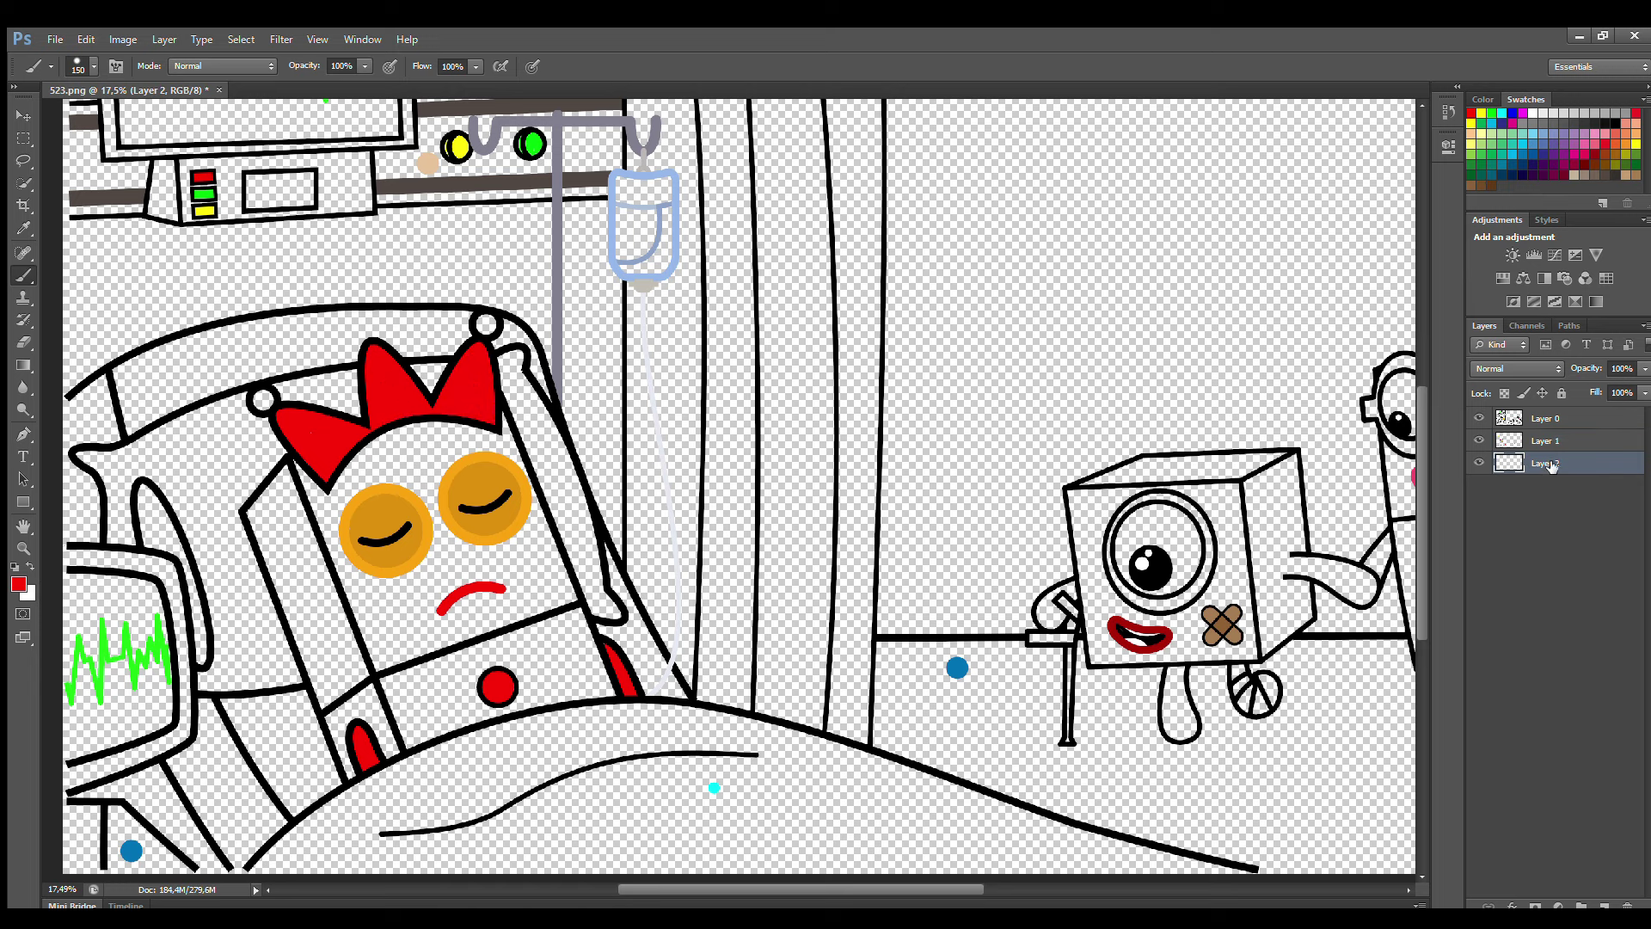
click(1636, 144)
key(alt+])
Paint the crown's remaining ball and the front face of the character's body in the same yellow on Layer 2.
key(i)
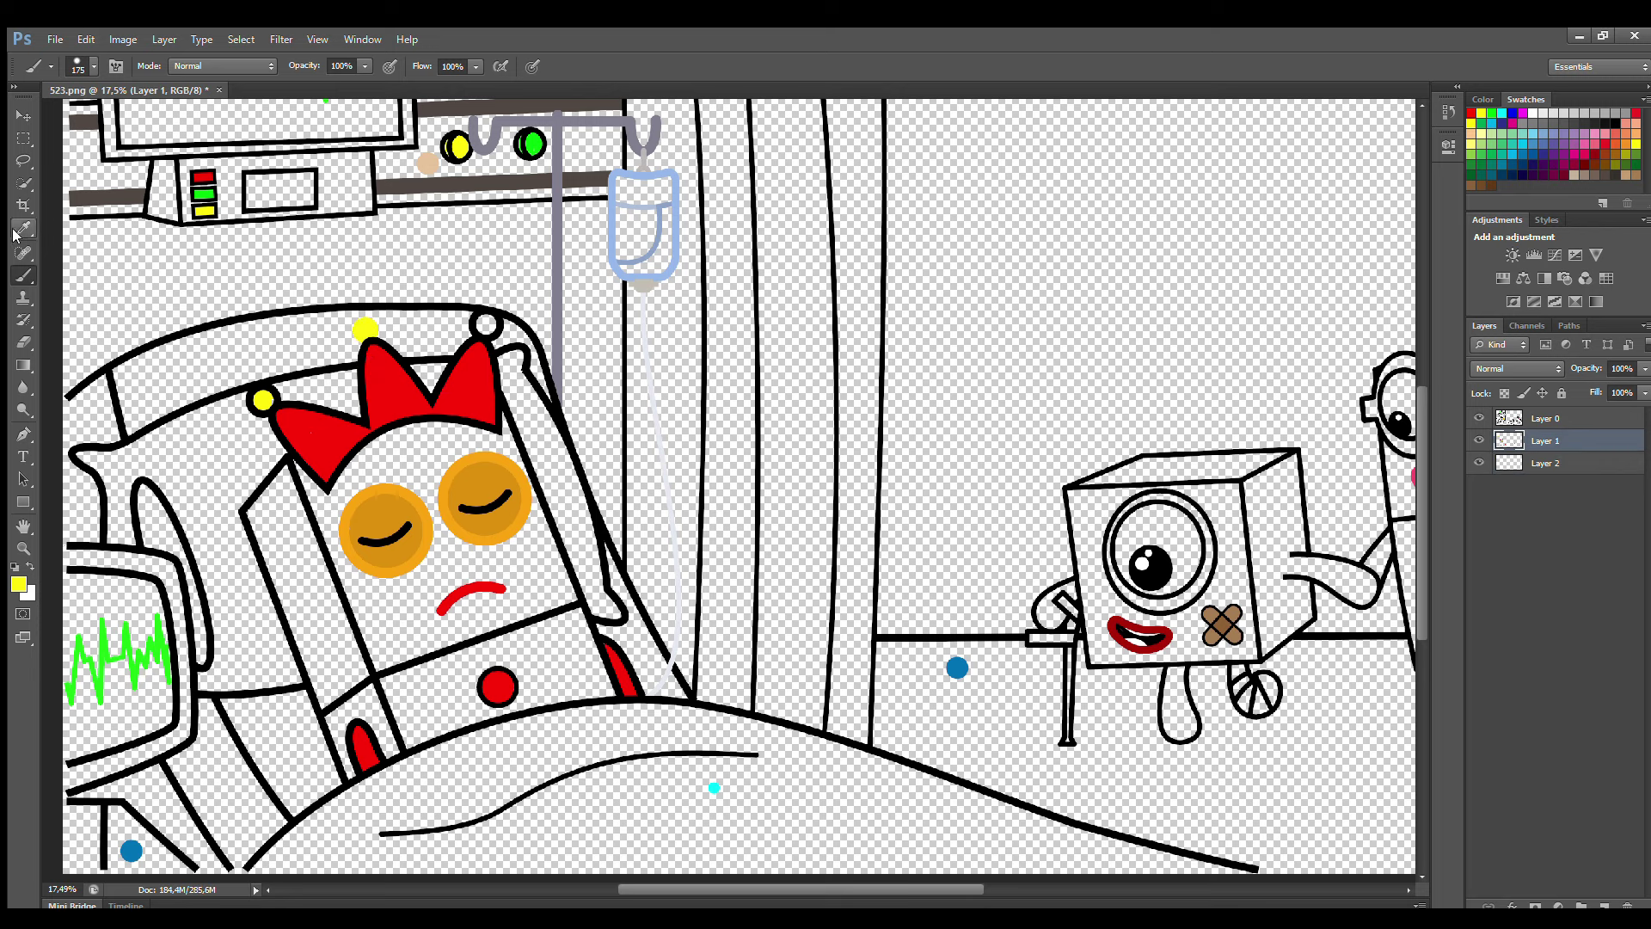
click(269, 385)
key(b)
click(1546, 463)
alt+click(263, 399)
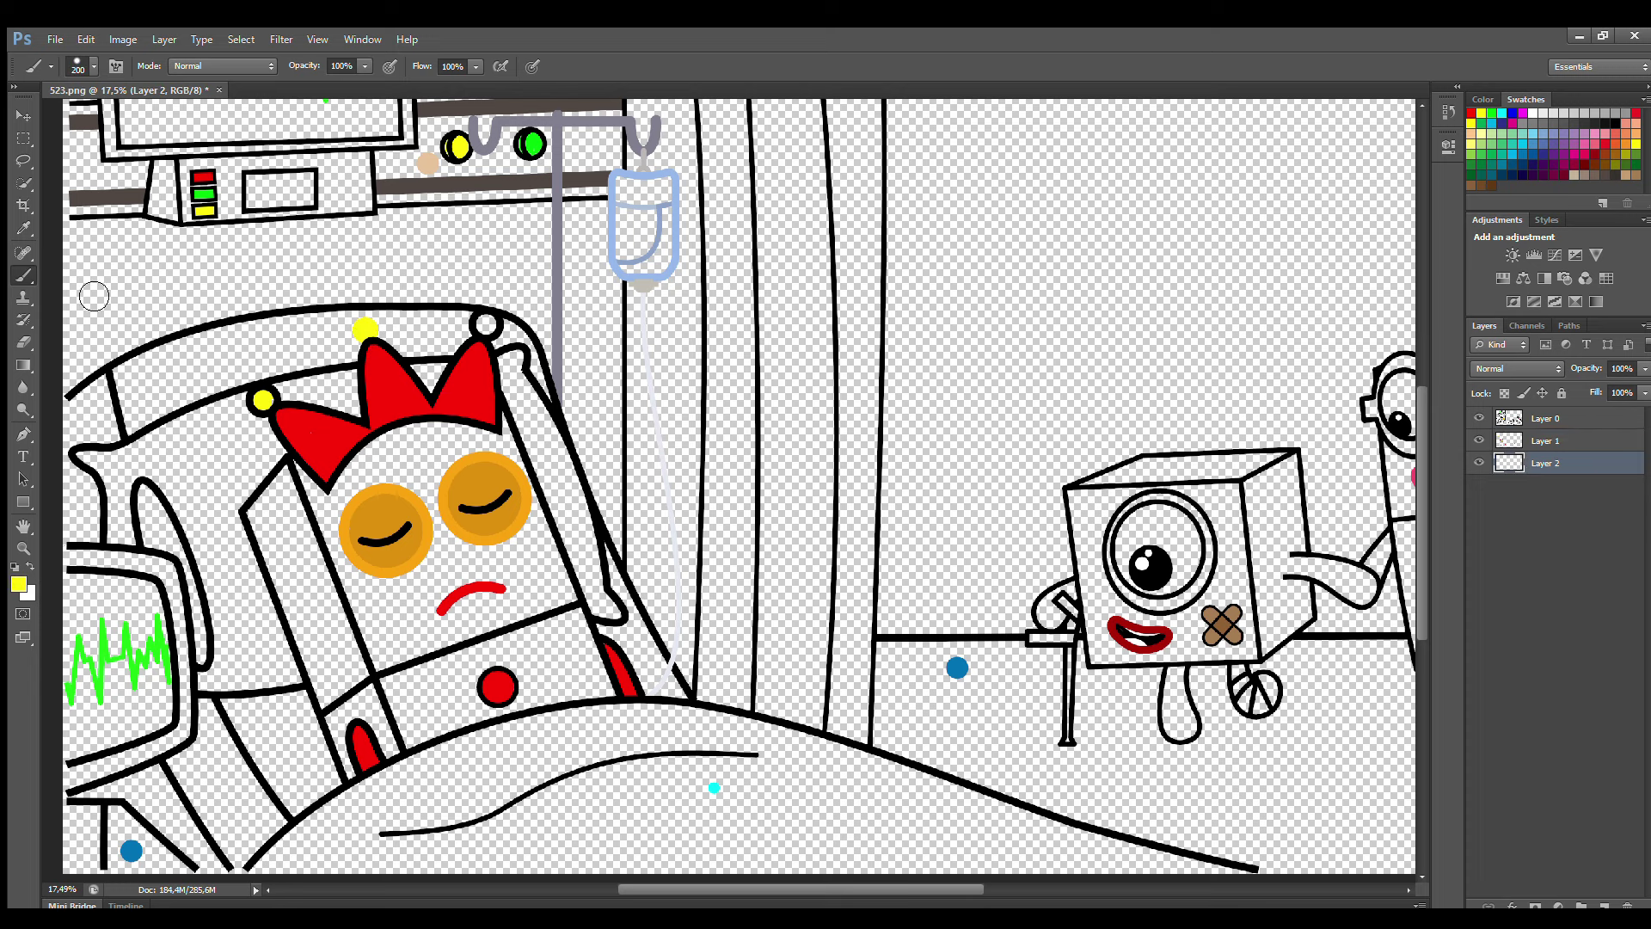
click(486, 324)
key(bracketright)
key(bracketright)
mouse_move(321, 489)
mouse_down()
mouse_move(418, 742)
mouse_move(608, 695)
mouse_move(503, 431)
mouse_move(386, 457)
mouse_move(460, 458)
mouse_move(496, 484)
mouse_move(400, 616)
mouse_move(446, 713)
mouse_move(565, 645)
mouse_move(409, 574)
mouse_move(508, 641)
mouse_up()
key(bracketright)
key(bracketright)
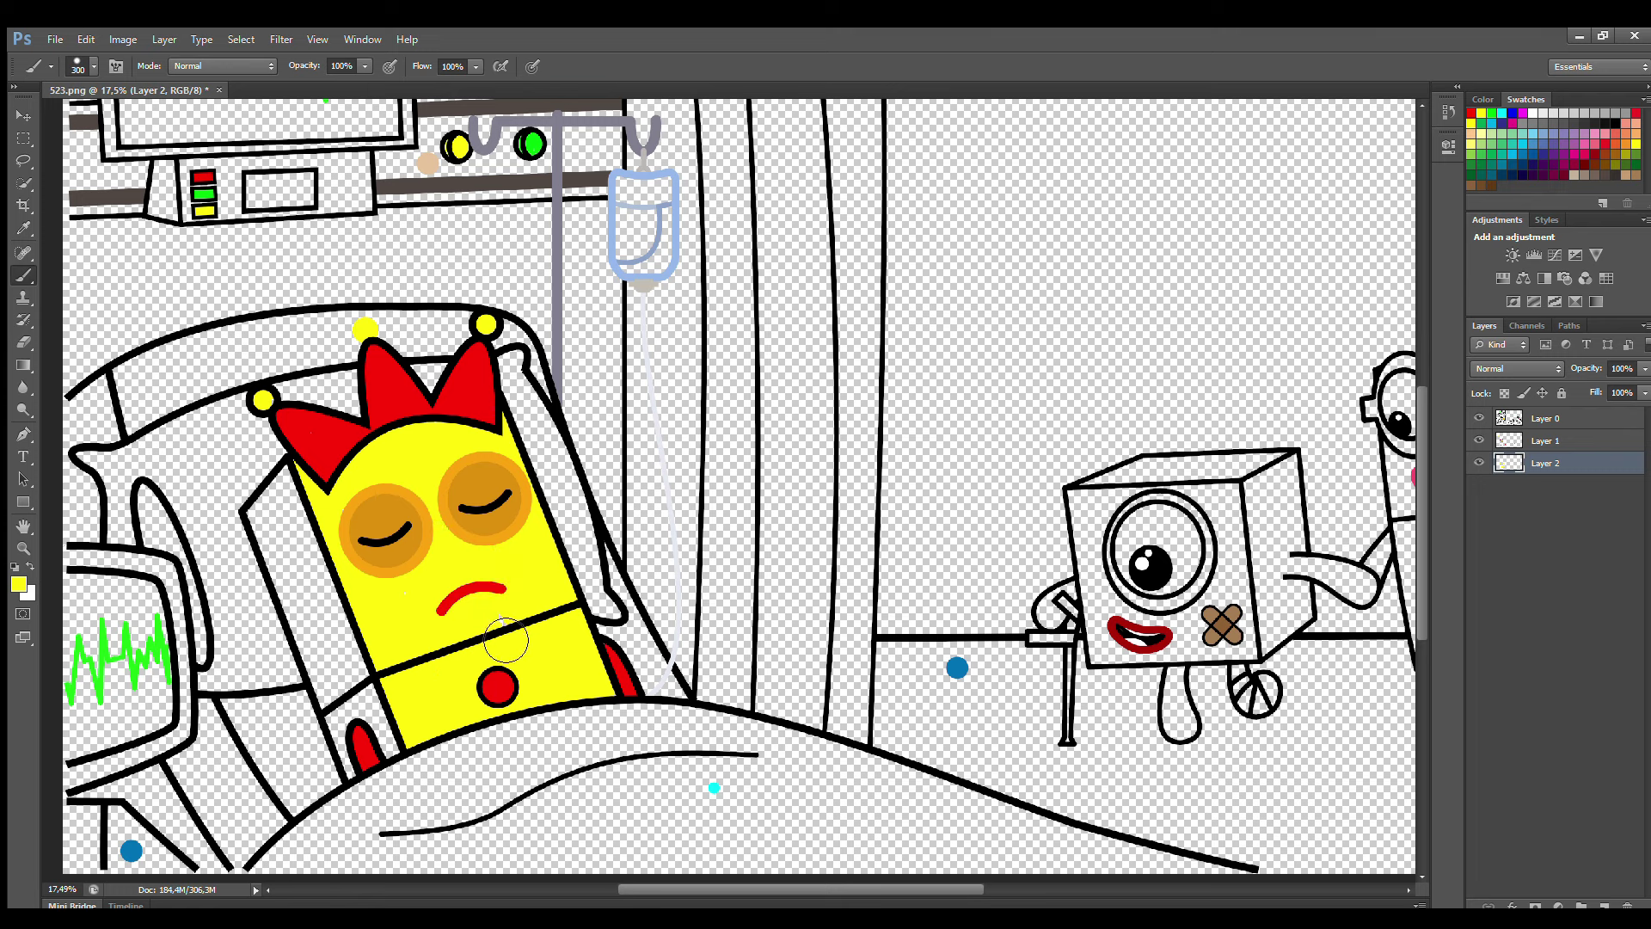
Paint soft pink blotches on the character's cheek and lower body with a size 100 brush.
key(i)
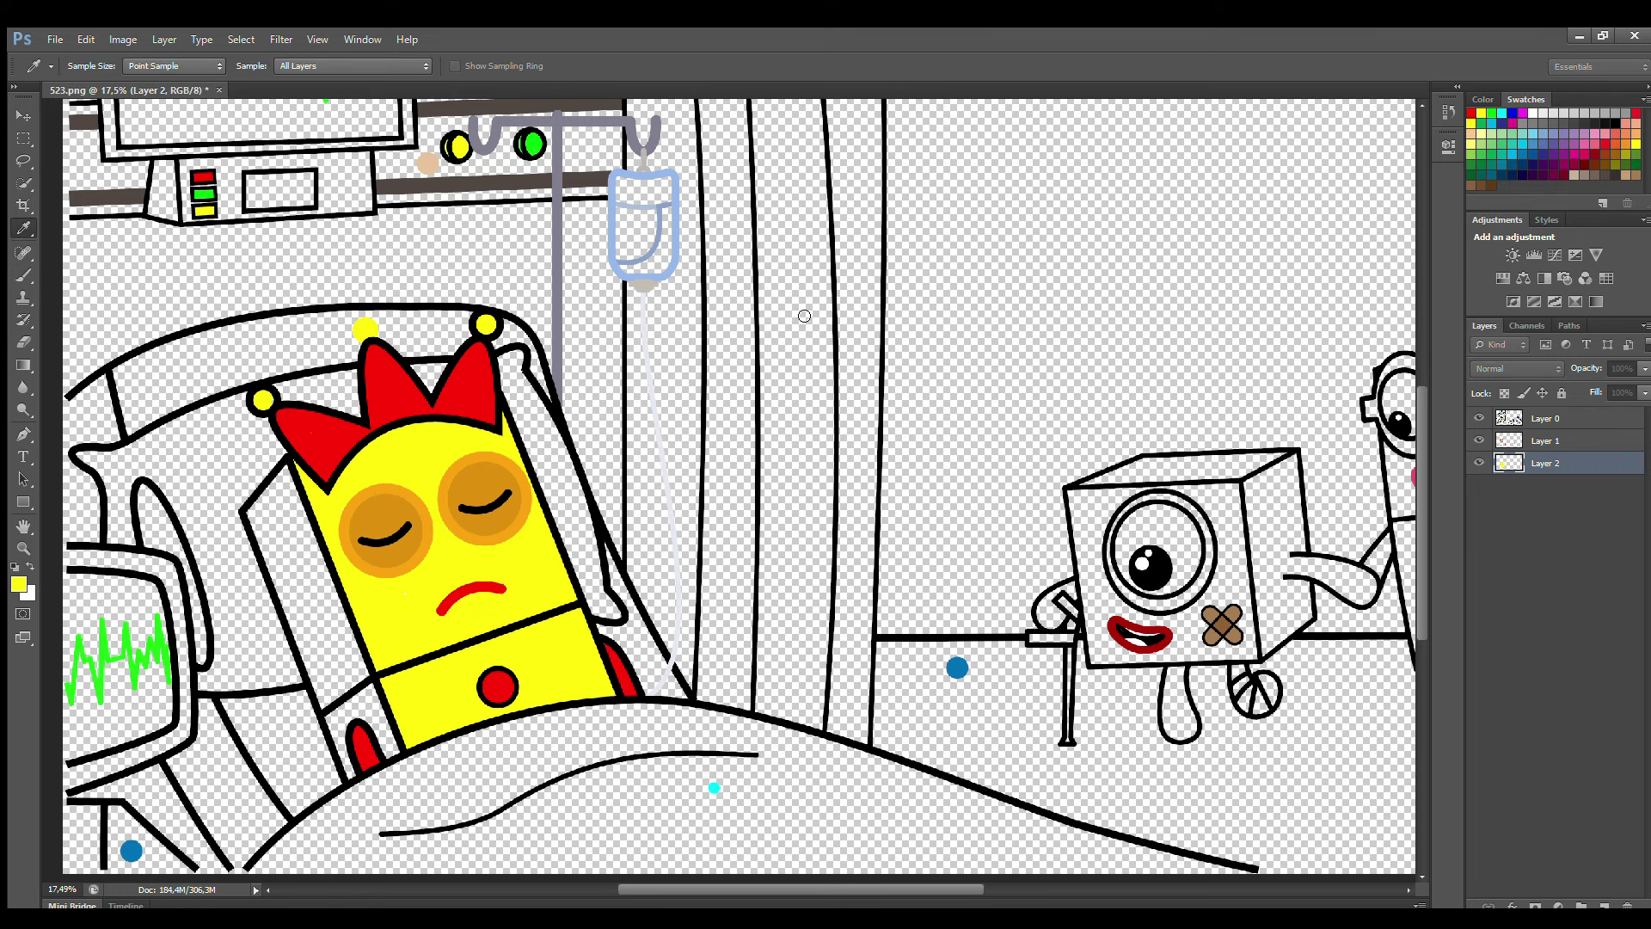
click(427, 163)
key(b)
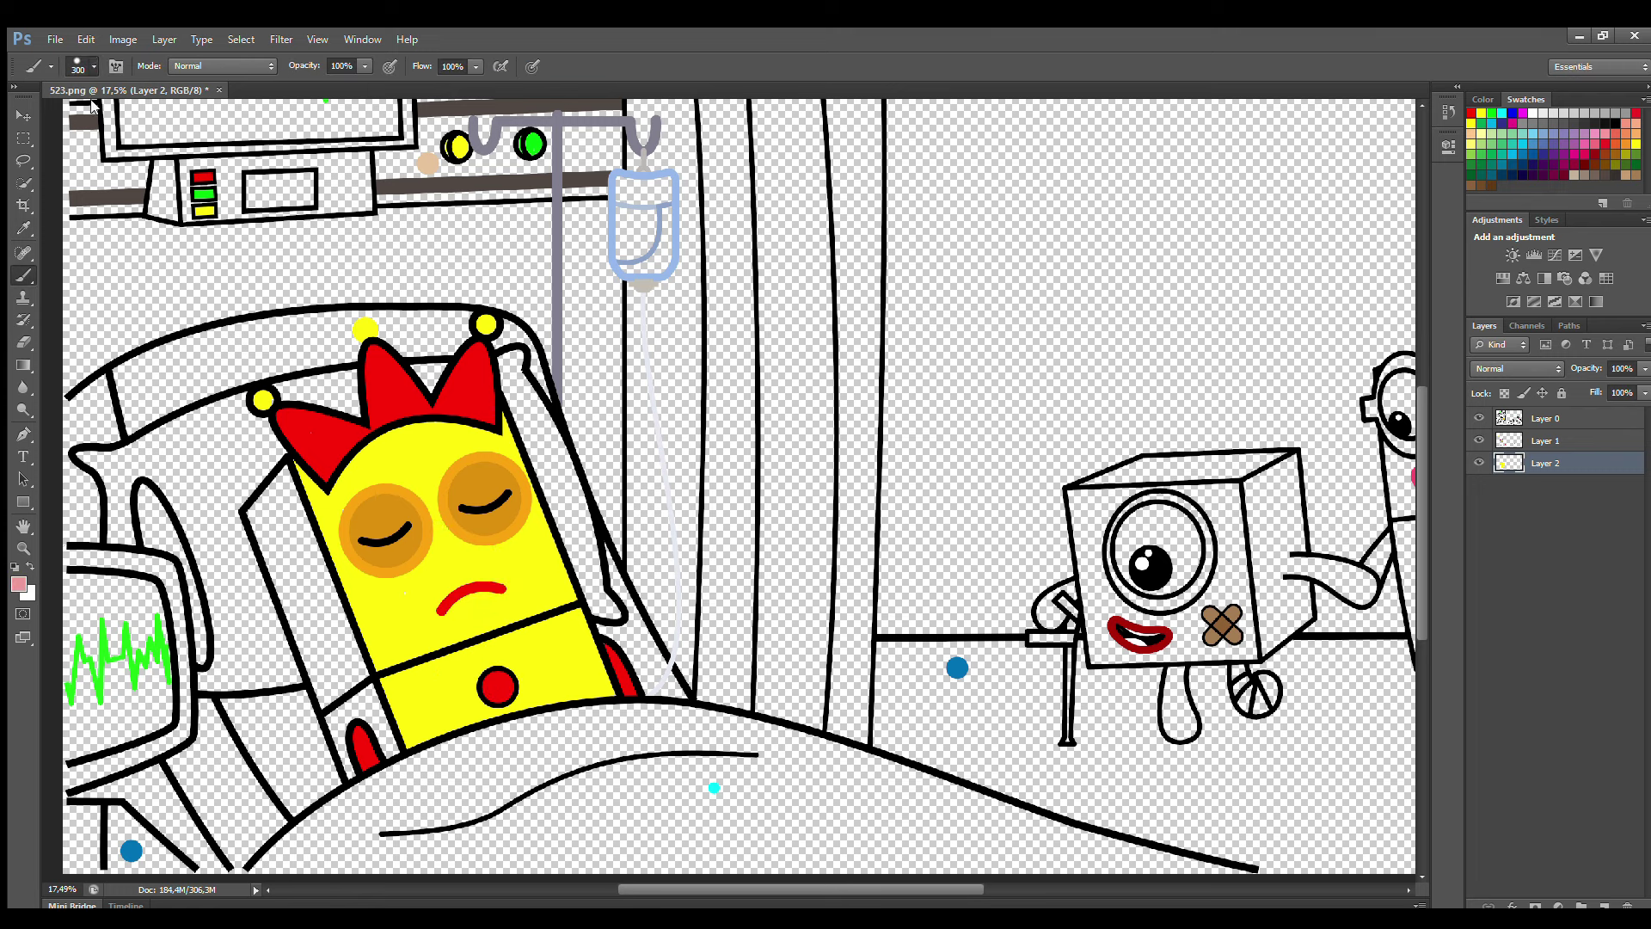
key(bracketleft)
key(bracketleft)
key(bracketleft)
key(bracketleft)
key(bracketleft)
drag(509, 557, 535, 571)
drag(417, 695, 447, 695)
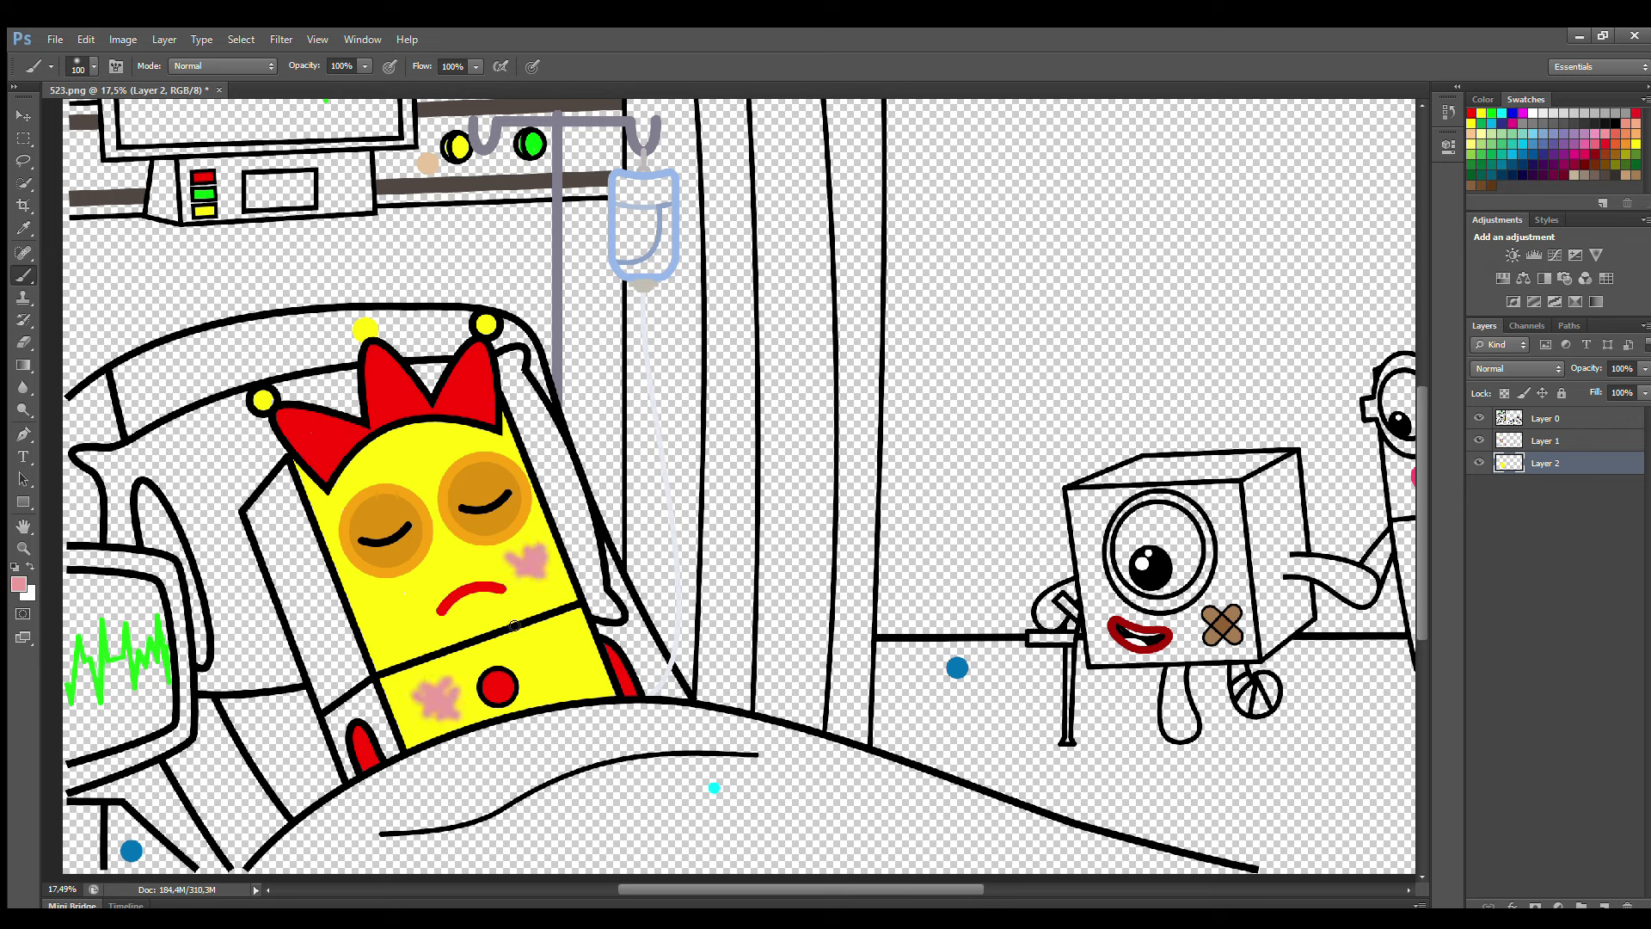
Add a layer beneath Layer 2 and paint the side face of the character's body in a darker yellow.
click(23, 228)
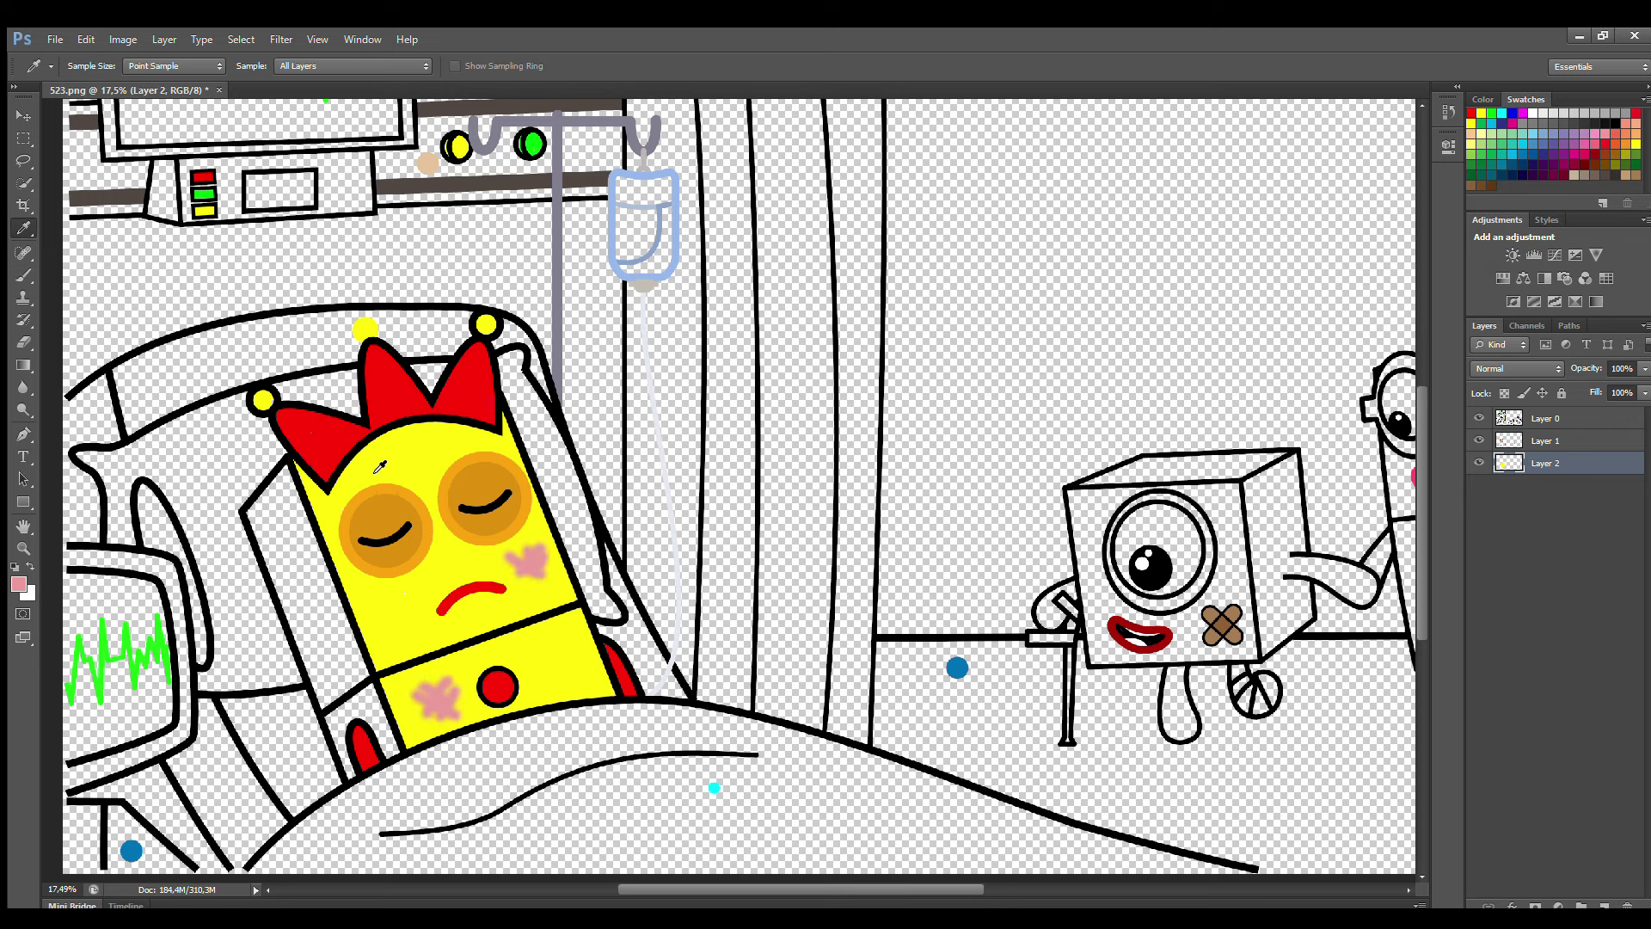
click(379, 467)
click(1604, 905)
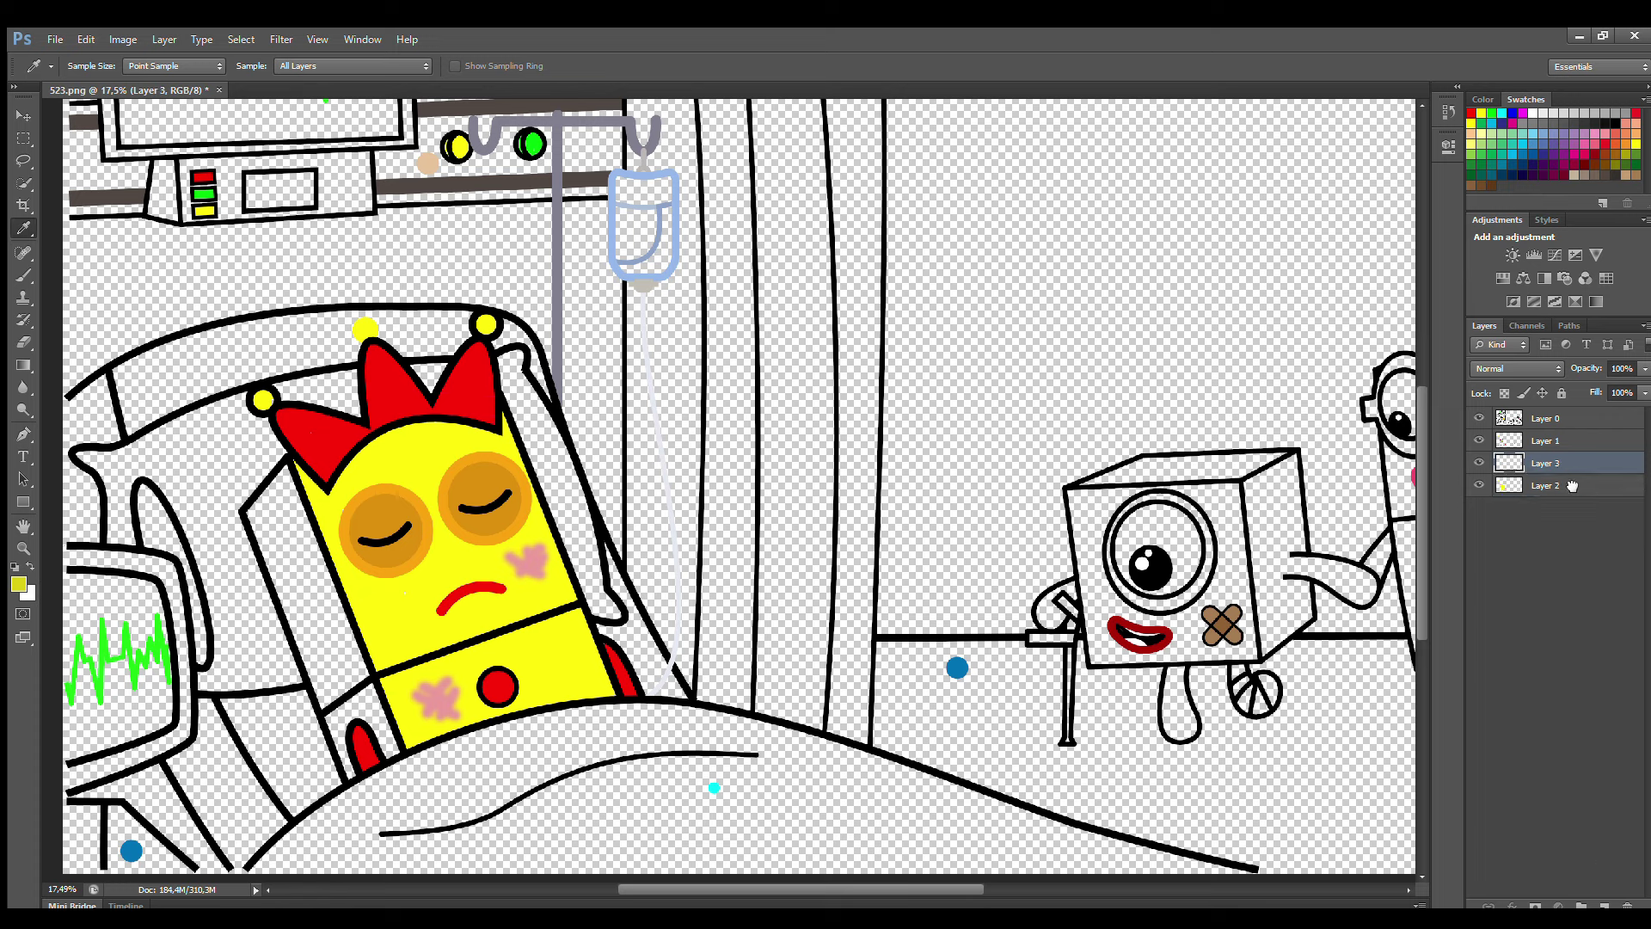
key(b)
key(bracketright)
mouse_move(288, 473)
mouse_down()
mouse_move(268, 530)
mouse_move(357, 766)
mouse_move(393, 749)
mouse_move(344, 597)
mouse_move(291, 551)
mouse_move(369, 732)
mouse_move(311, 553)
mouse_move(335, 628)
mouse_up()
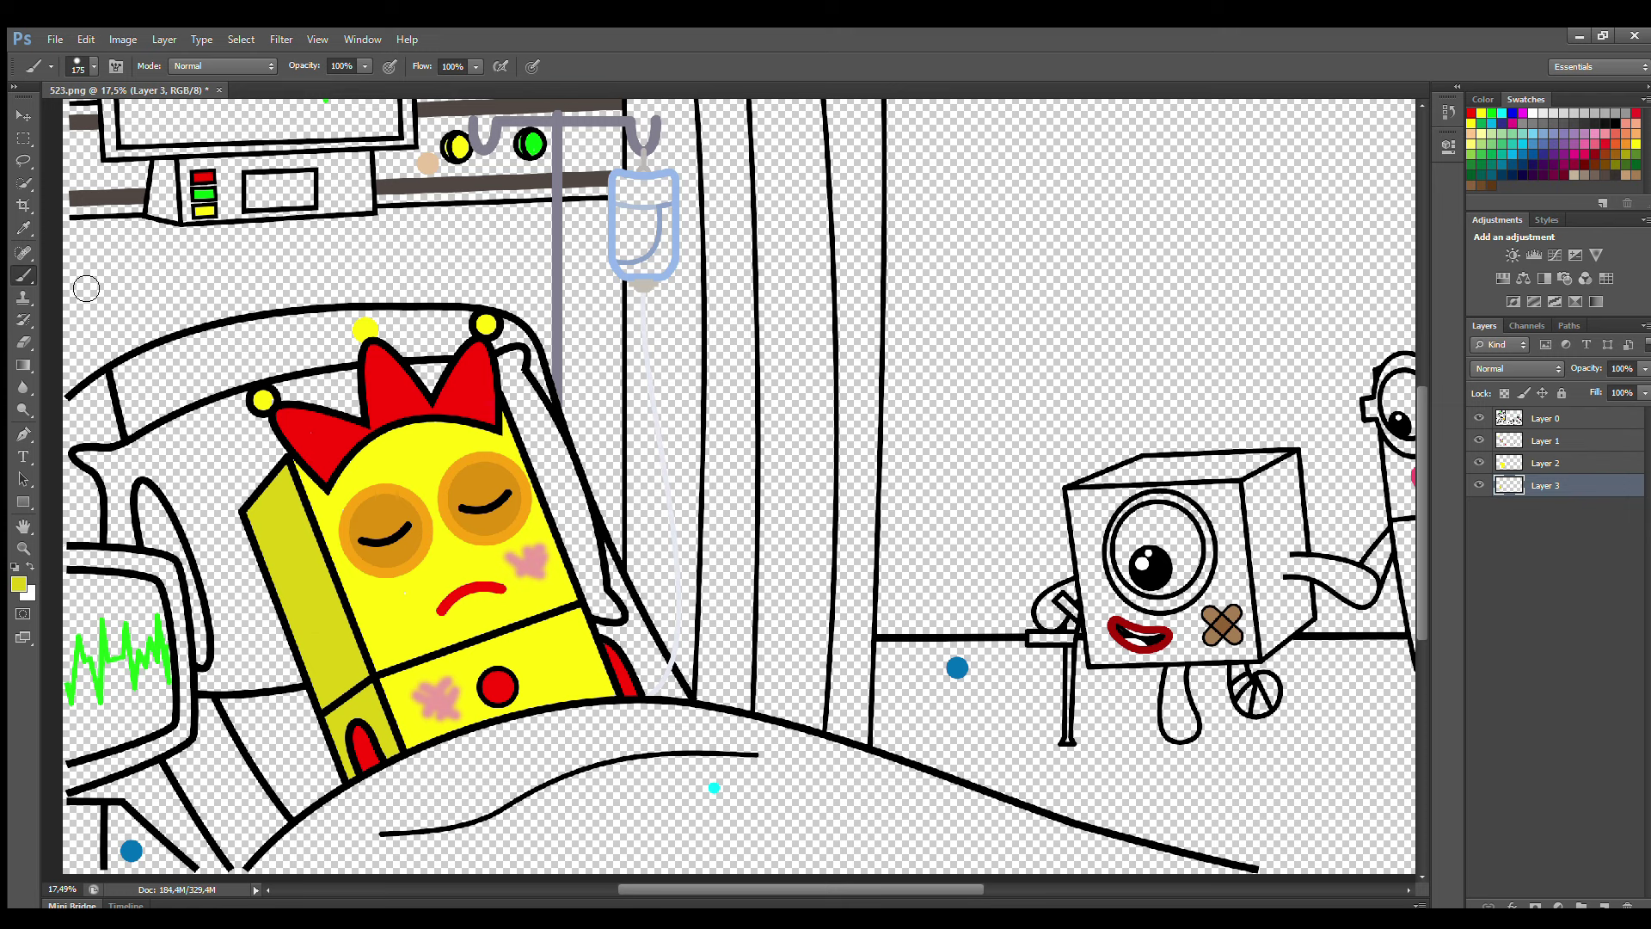
On Layer 1, fill the bedside monitor's screen with near-black navy and add a red glow along its pulse line.
key(i)
click(1548, 439)
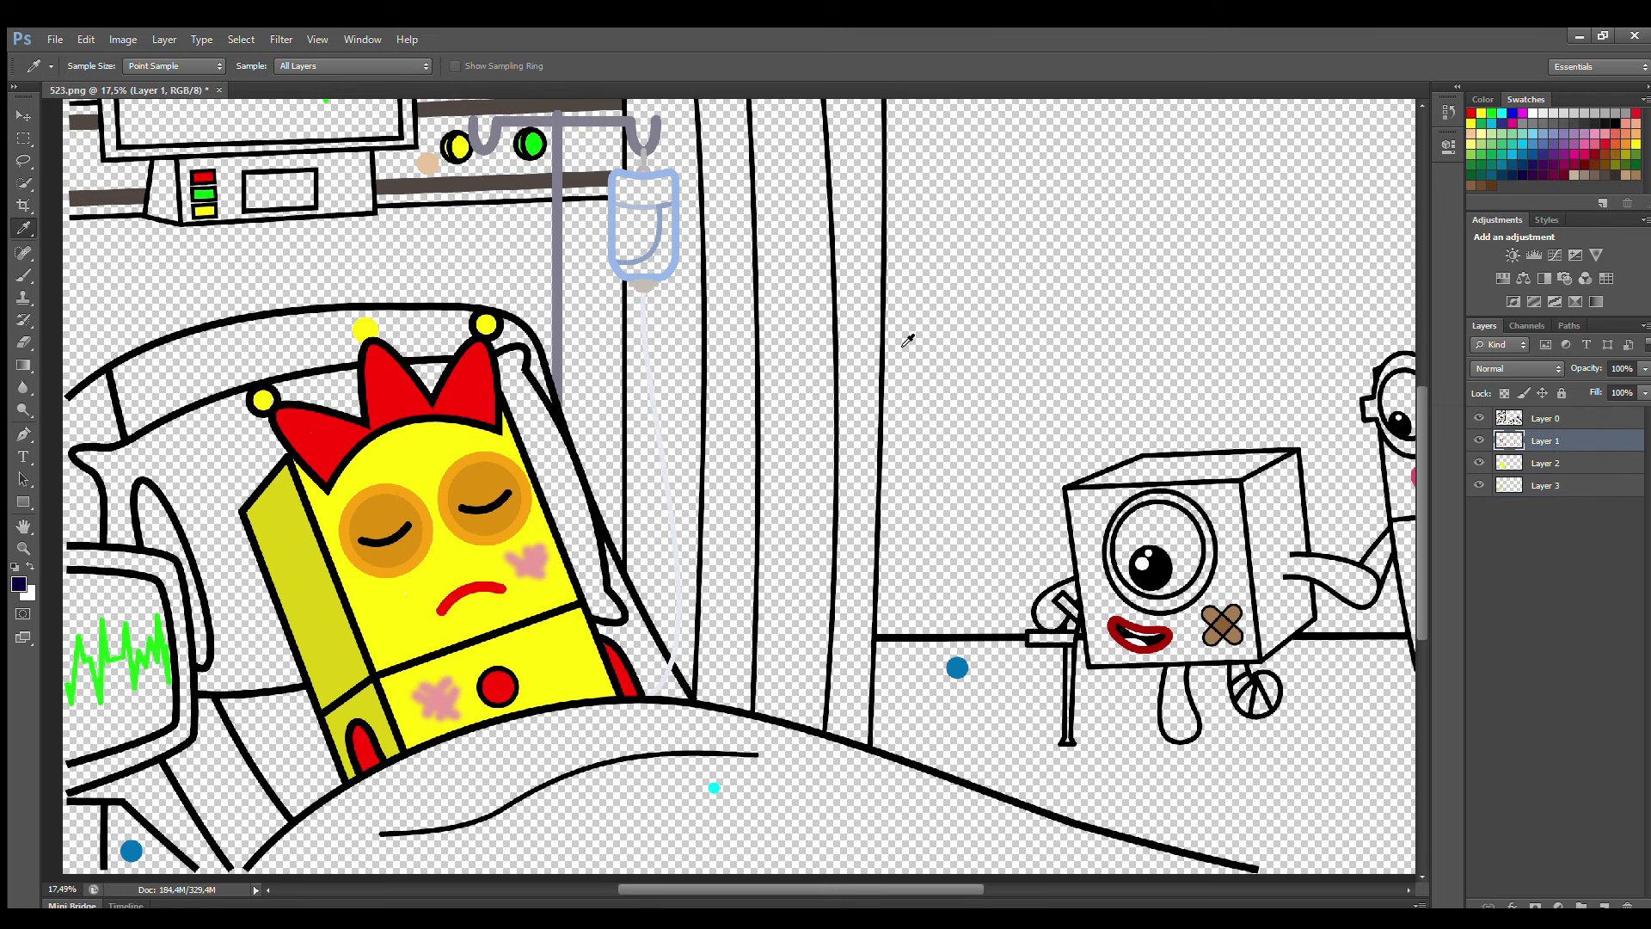
key(b)
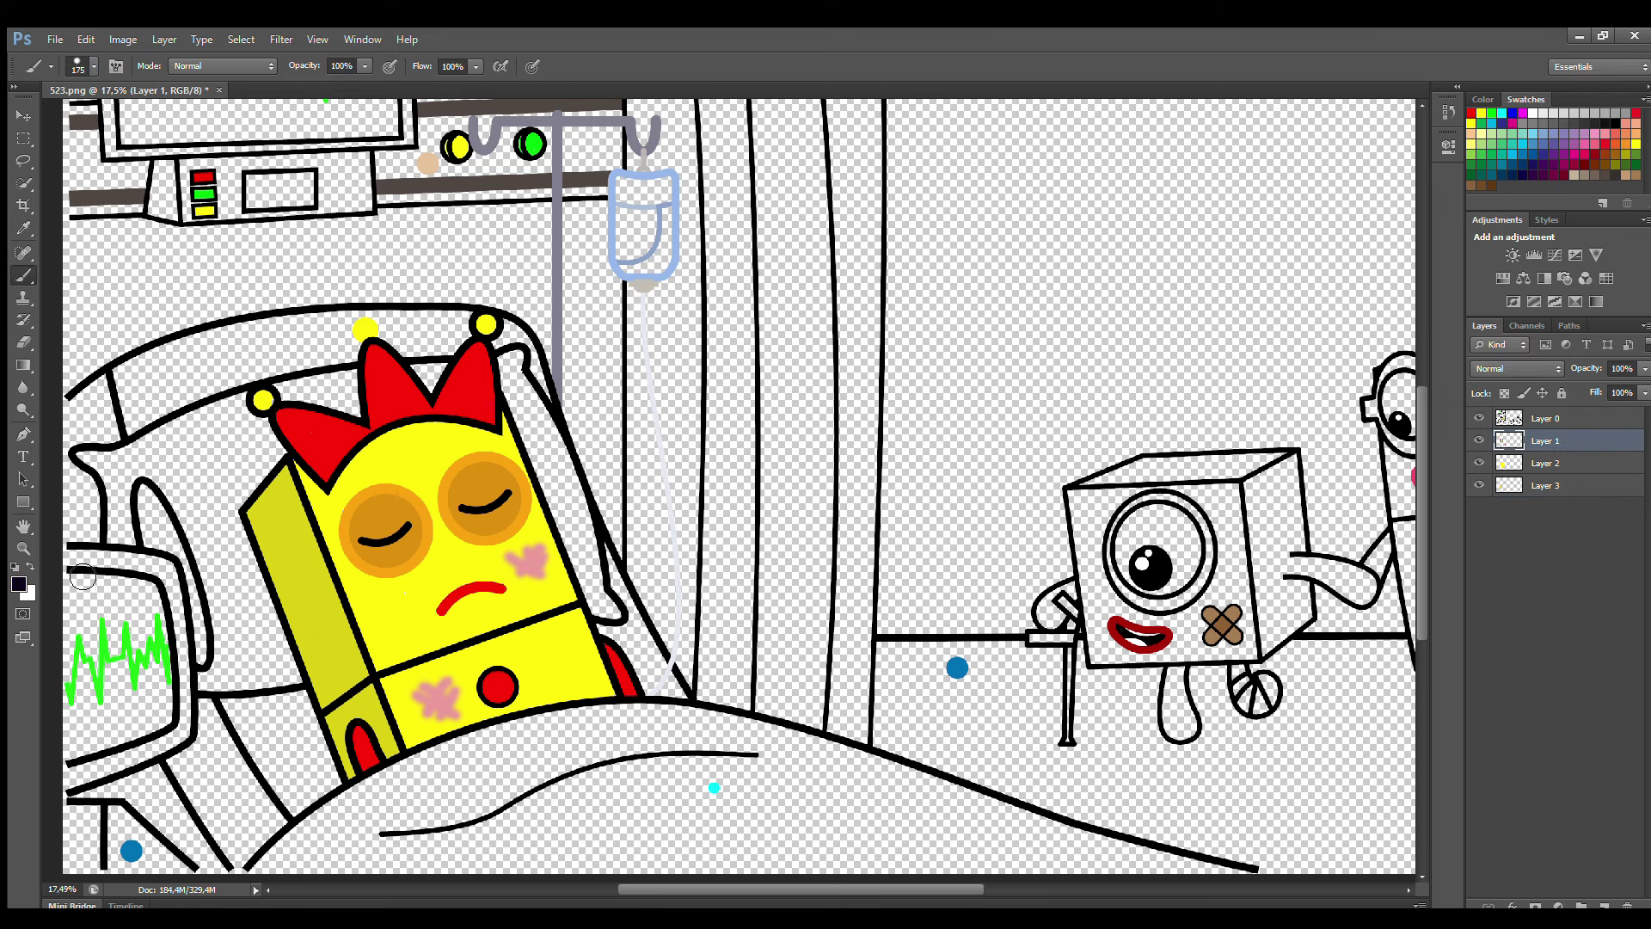
mouse_move(78, 592)
mouse_down()
mouse_move(153, 608)
mouse_move(167, 670)
mouse_move(172, 727)
mouse_move(103, 756)
mouse_move(82, 635)
mouse_move(113, 658)
mouse_move(138, 649)
mouse_move(119, 714)
mouse_move(76, 682)
mouse_move(85, 659)
mouse_move(105, 705)
mouse_move(120, 665)
mouse_move(142, 691)
mouse_move(157, 630)
mouse_move(173, 666)
mouse_up()
click(1470, 113)
key(e)
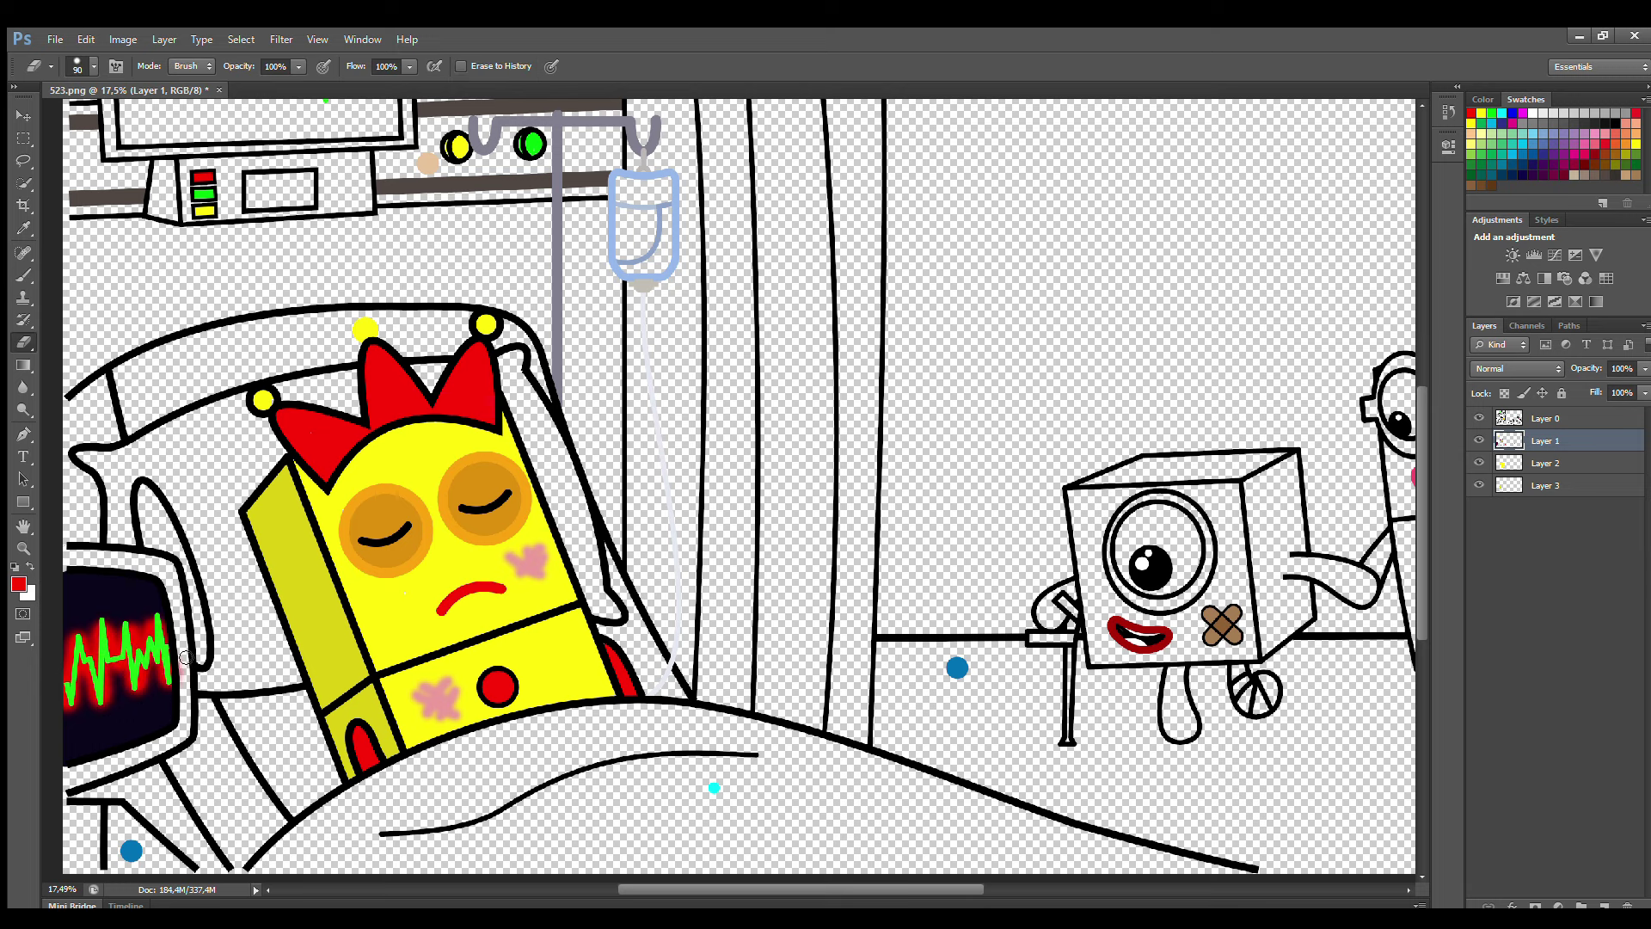
Paint the bedside monitor's casing crimson and its base a darker crimson.
click(1528, 465)
key(b)
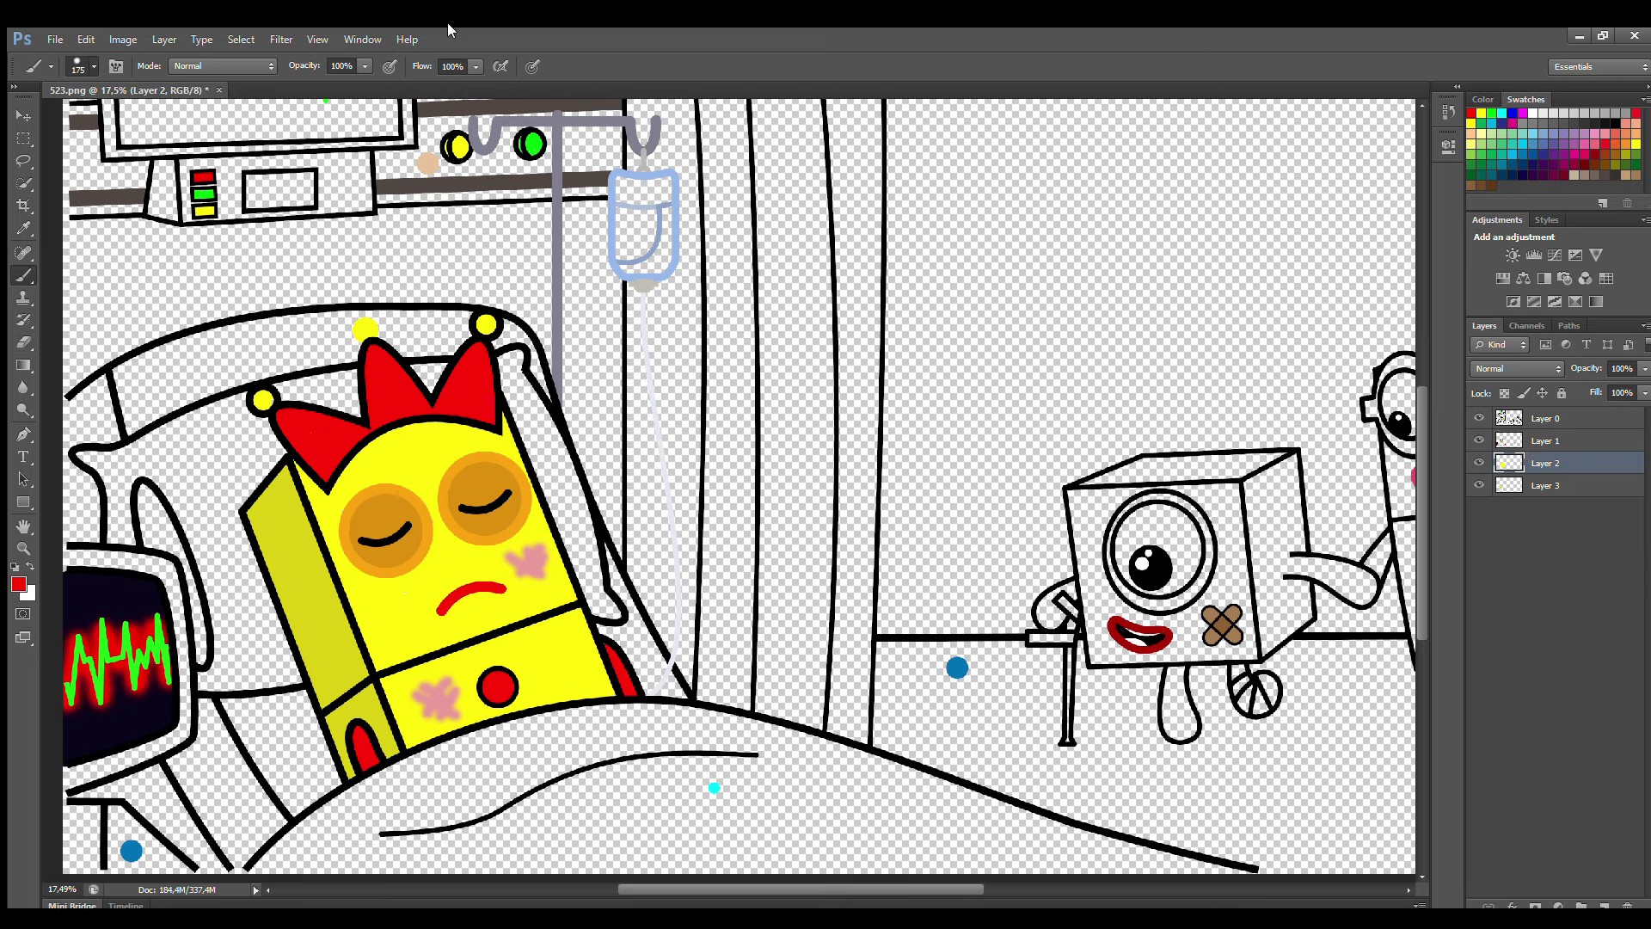
click(1587, 157)
mouse_move(68, 554)
mouse_down()
mouse_move(147, 557)
mouse_move(184, 606)
mouse_move(187, 699)
mouse_move(184, 740)
mouse_move(71, 786)
mouse_move(76, 817)
mouse_move(98, 822)
mouse_move(90, 864)
mouse_move(71, 822)
mouse_up()
click(1524, 440)
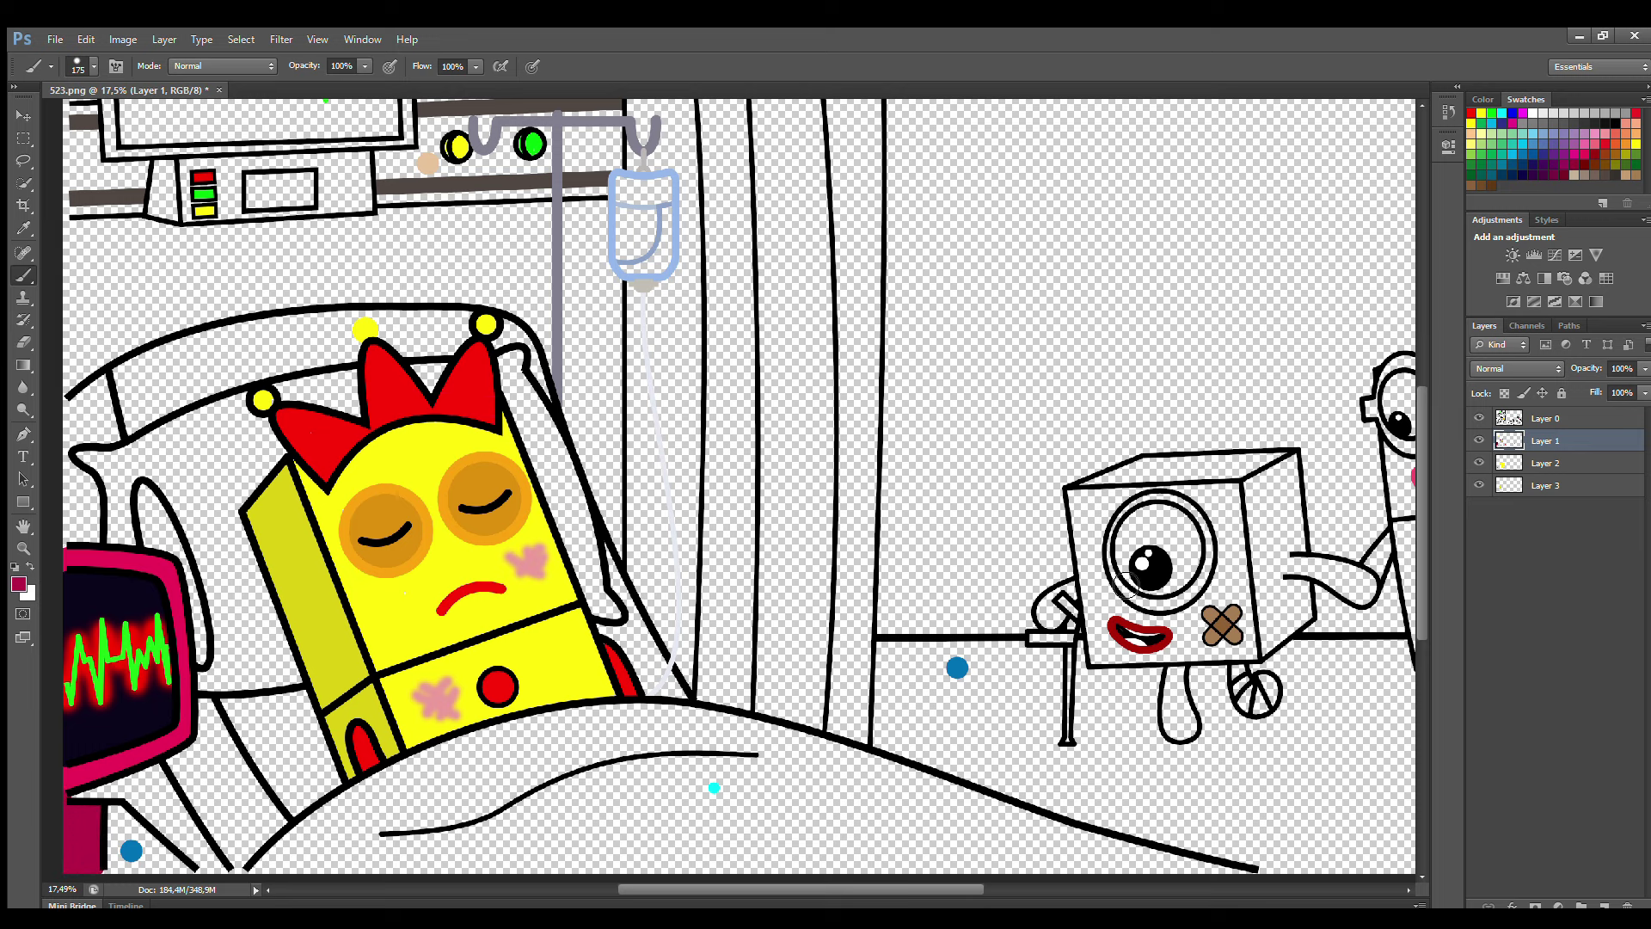
Paint the narrow oval end of the pillow beside the monitor pale cyan on Layer 3.
click(1555, 464)
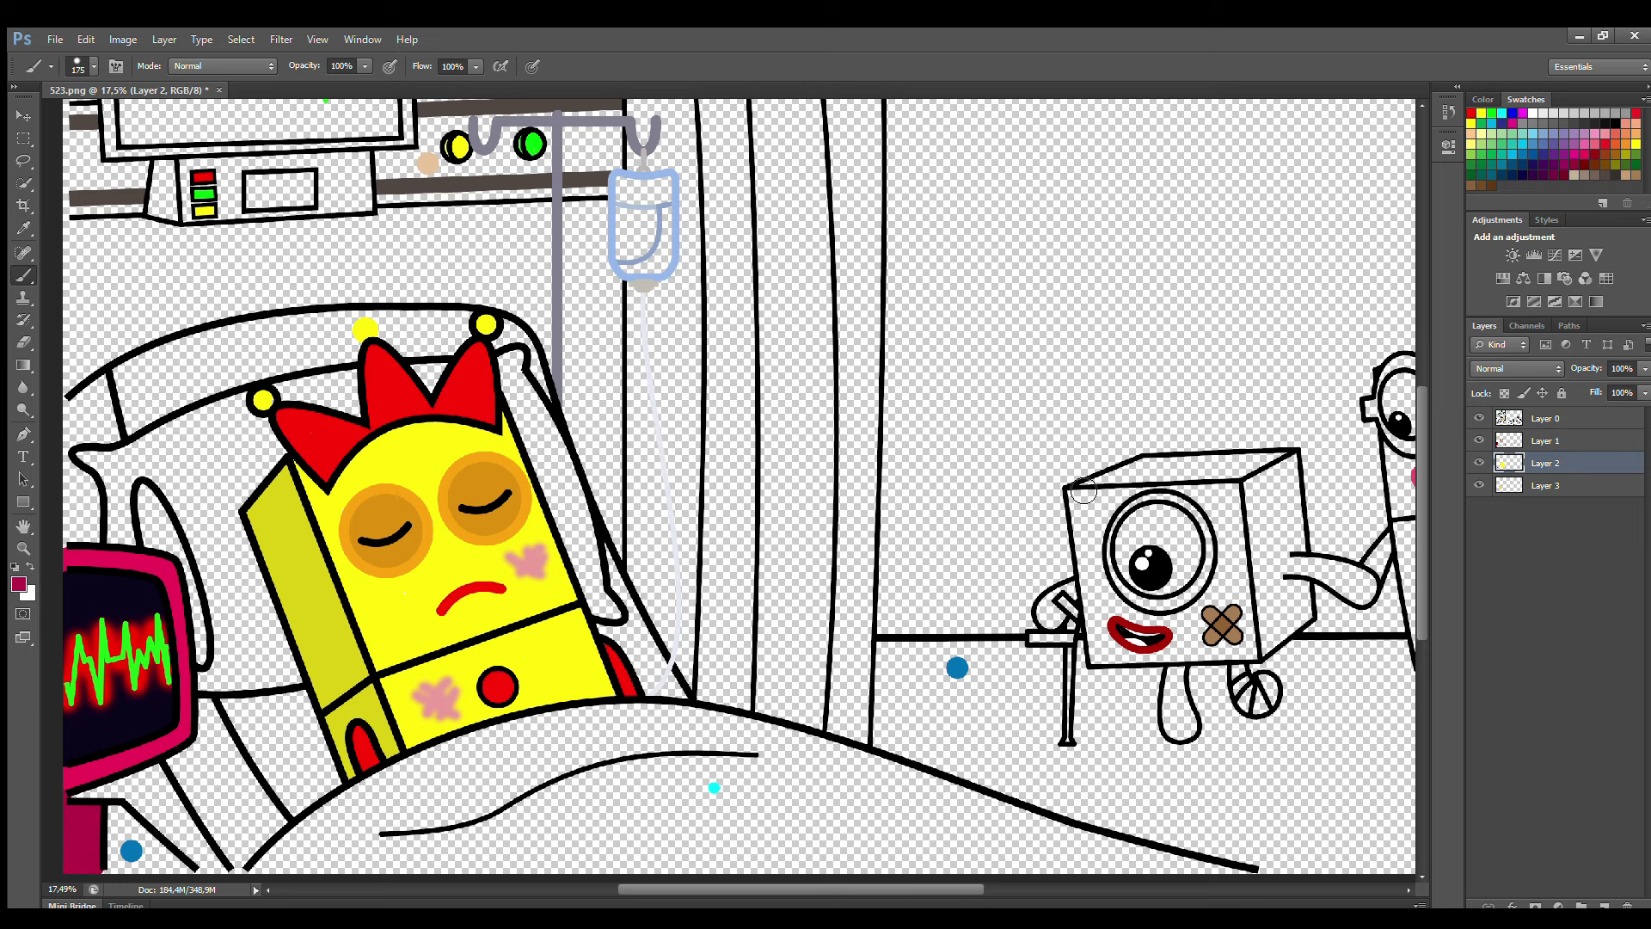
key(i)
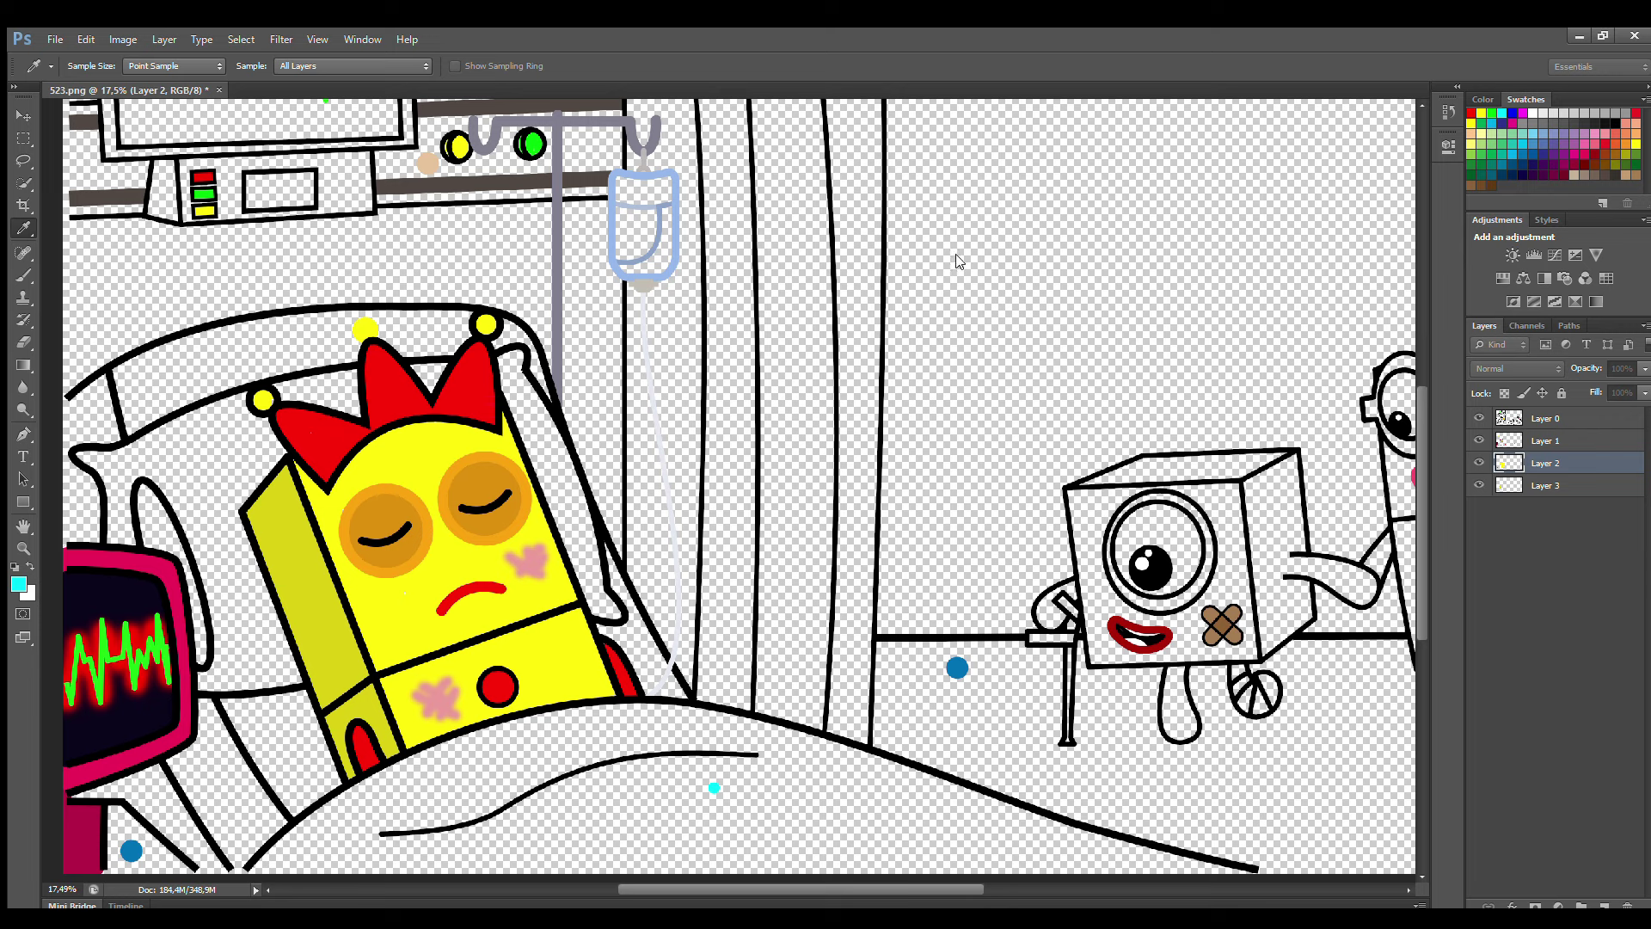
key(b)
drag(142, 486, 179, 591)
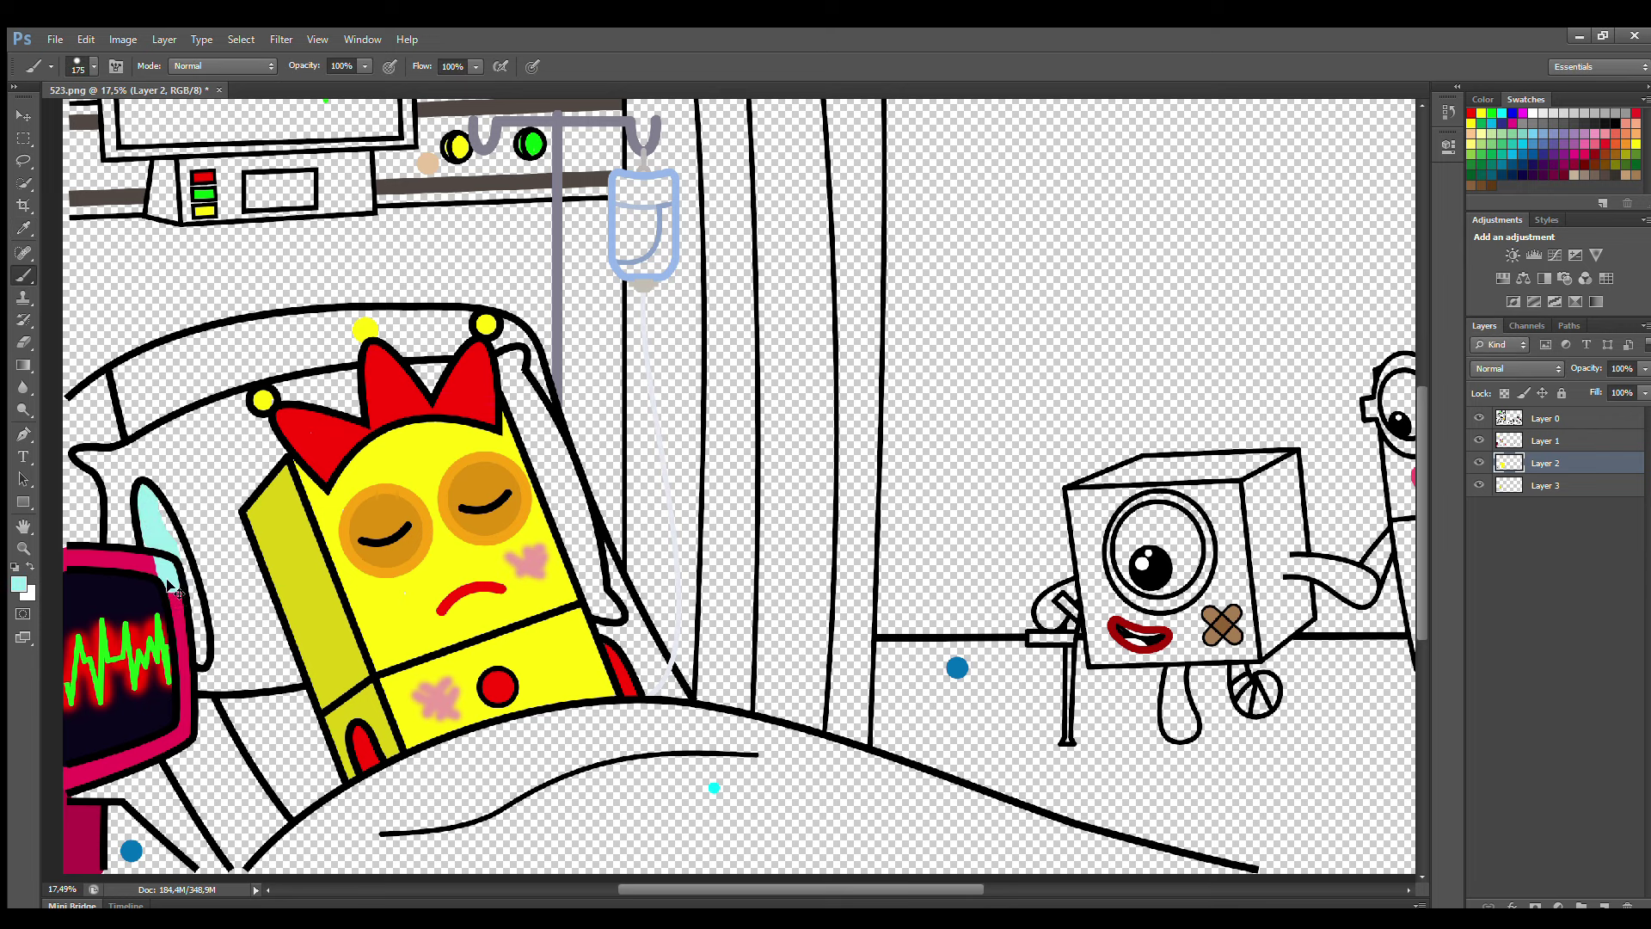
key(ctrl+z)
click(1546, 486)
mouse_move(136, 486)
mouse_down()
mouse_move(185, 572)
mouse_move(205, 657)
mouse_up()
Paint the blanket bright cyan, and fill the pillow with the same cyan on a new layer beneath Layer 3.
alt+click(716, 786)
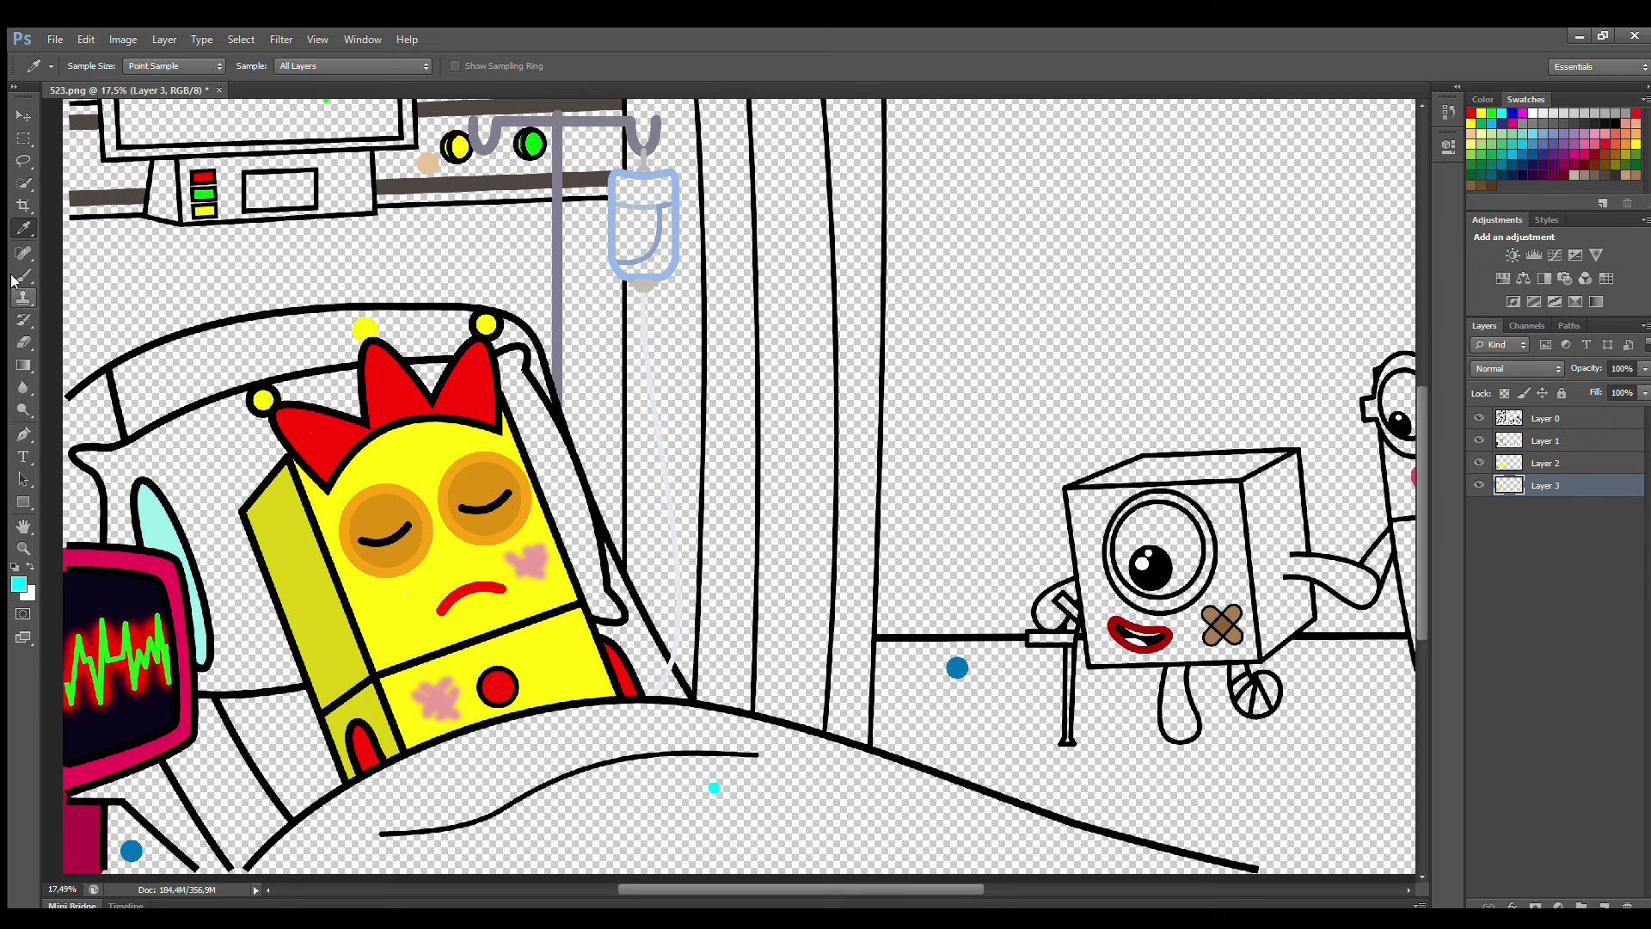
mouse_move(272, 891)
mouse_down()
mouse_move(361, 810)
mouse_move(477, 750)
mouse_move(593, 725)
mouse_move(846, 771)
mouse_move(1261, 899)
mouse_move(968, 845)
mouse_move(387, 852)
mouse_up()
key(ctrl+shift+alt+n)
key(bracketleft)
key(bracketleft)
key(bracketleft)
drag(194, 689, 301, 675)
mouse_move(598, 623)
mouse_down()
mouse_move(596, 566)
mouse_move(524, 387)
mouse_move(525, 430)
mouse_move(592, 572)
mouse_move(506, 382)
mouse_move(340, 389)
mouse_move(215, 426)
mouse_move(262, 433)
mouse_move(207, 594)
mouse_move(249, 654)
mouse_move(305, 524)
mouse_up()
key(bracketright)
key(bracketright)
key(bracketright)
key(bracketright)
Add a layer beneath Layer 4 and paint the bed's backrest and mattress behind the pillow teal.
click(1605, 905)
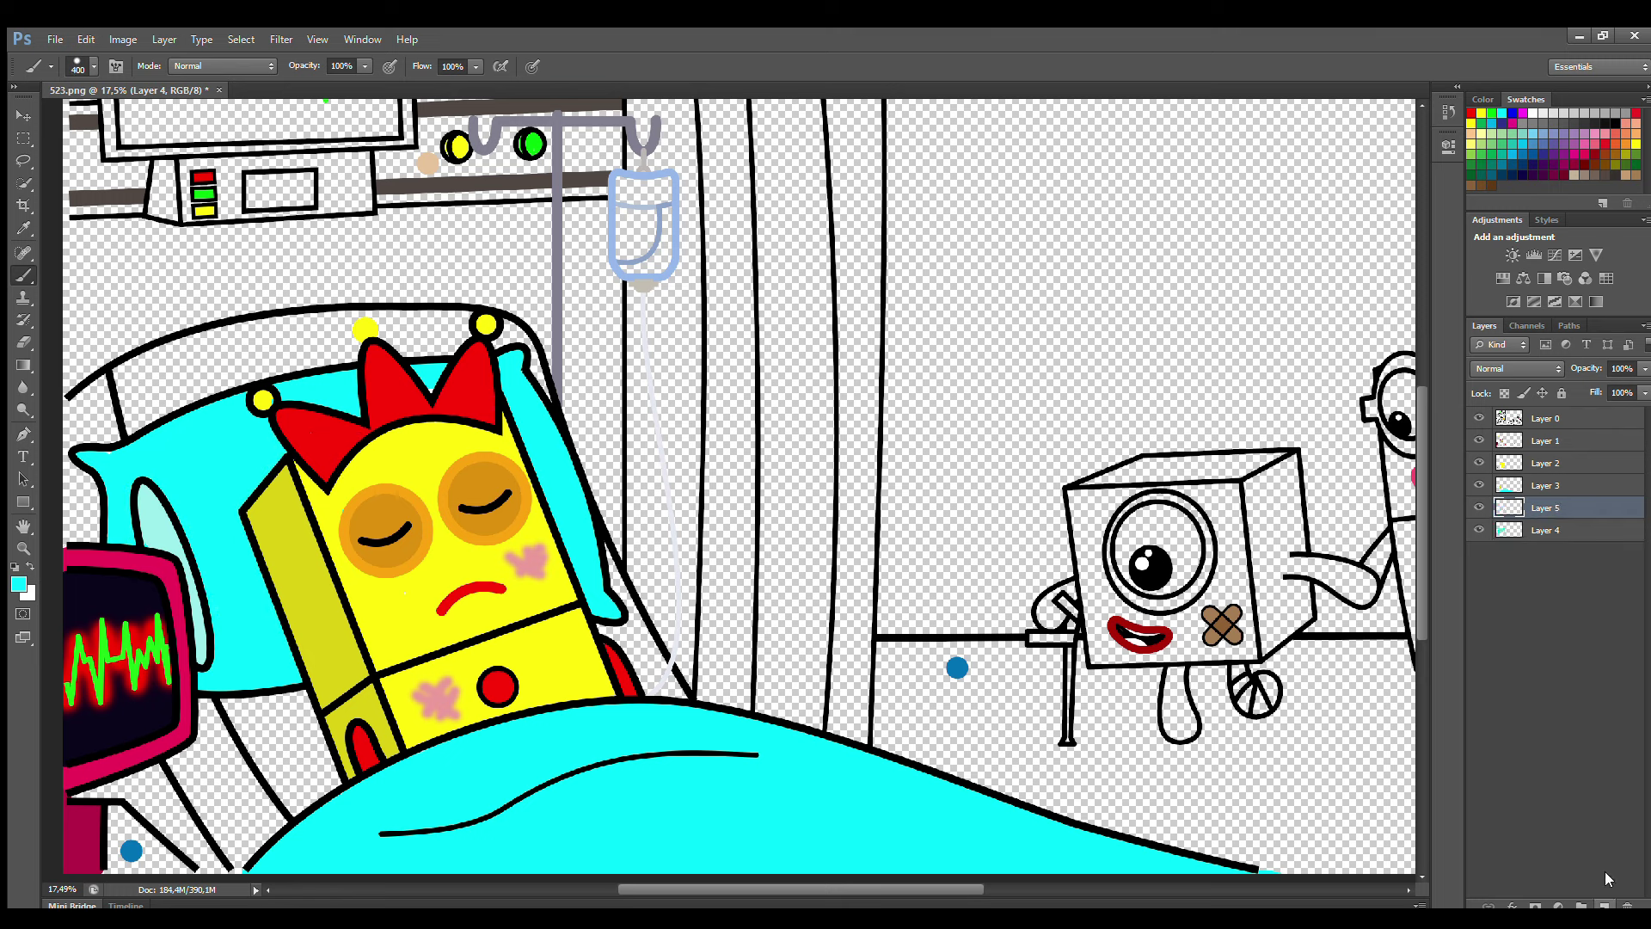
key(i)
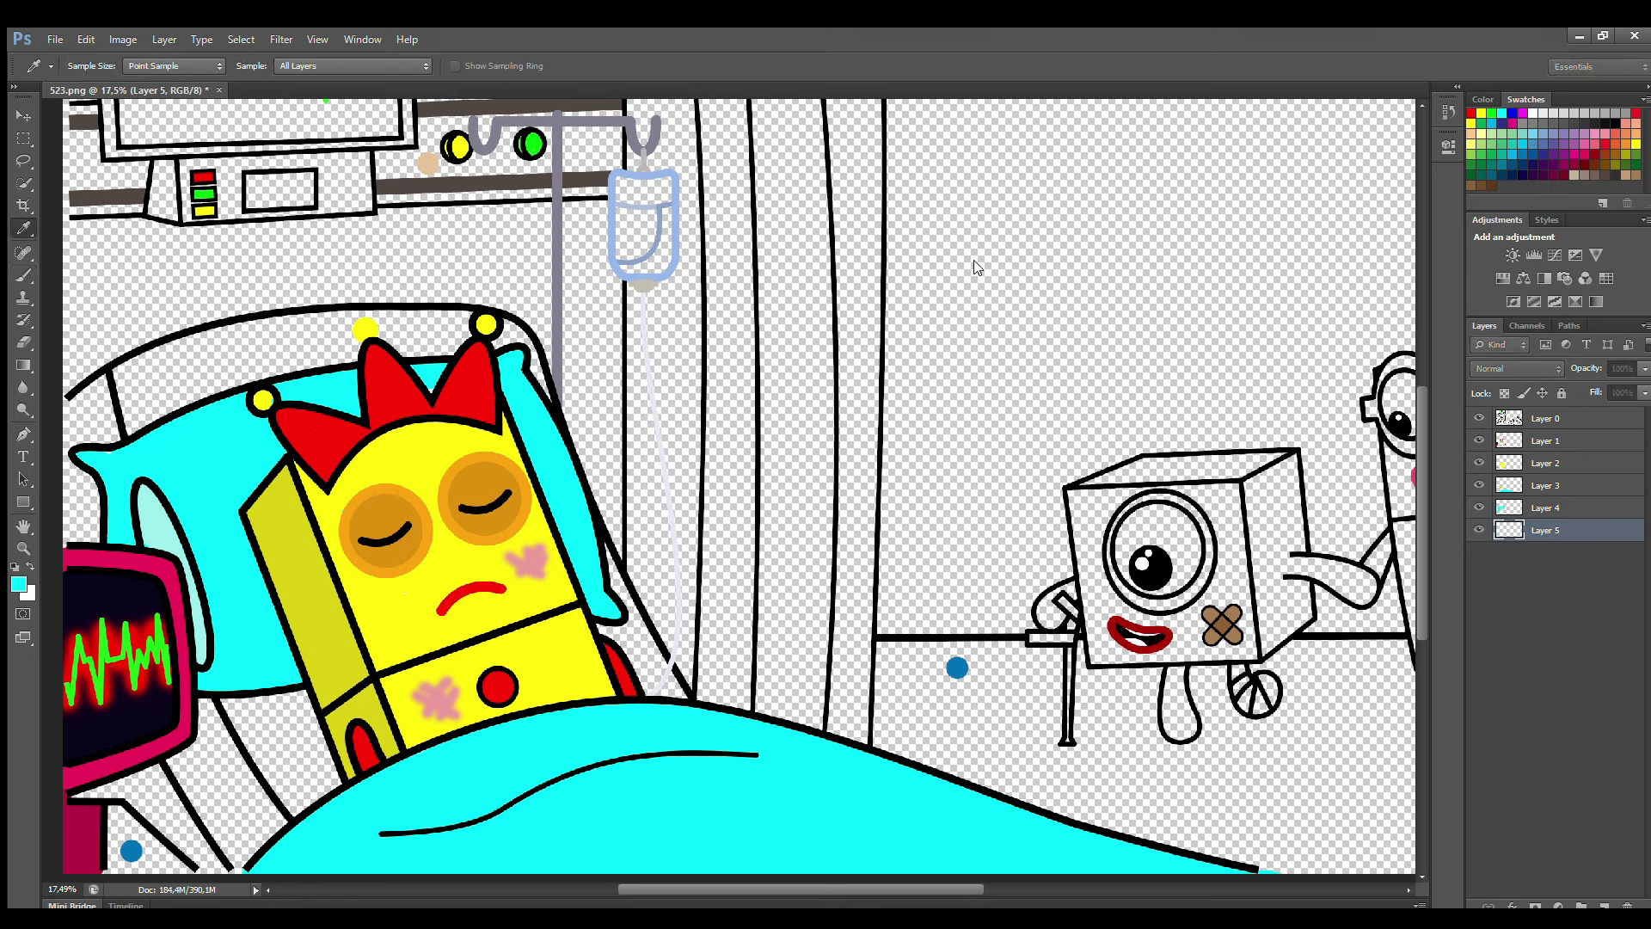
key(b)
drag(124, 368, 146, 430)
mouse_move(225, 701)
mouse_down()
mouse_move(304, 811)
mouse_move(381, 776)
mouse_move(672, 724)
mouse_move(676, 696)
mouse_move(593, 545)
mouse_move(520, 345)
mouse_move(385, 325)
mouse_move(231, 345)
mouse_move(140, 387)
mouse_move(164, 407)
mouse_move(213, 370)
mouse_move(472, 360)
mouse_move(206, 422)
mouse_up()
key(bracketright)
key(bracketright)
key(bracketright)
key(bracketright)
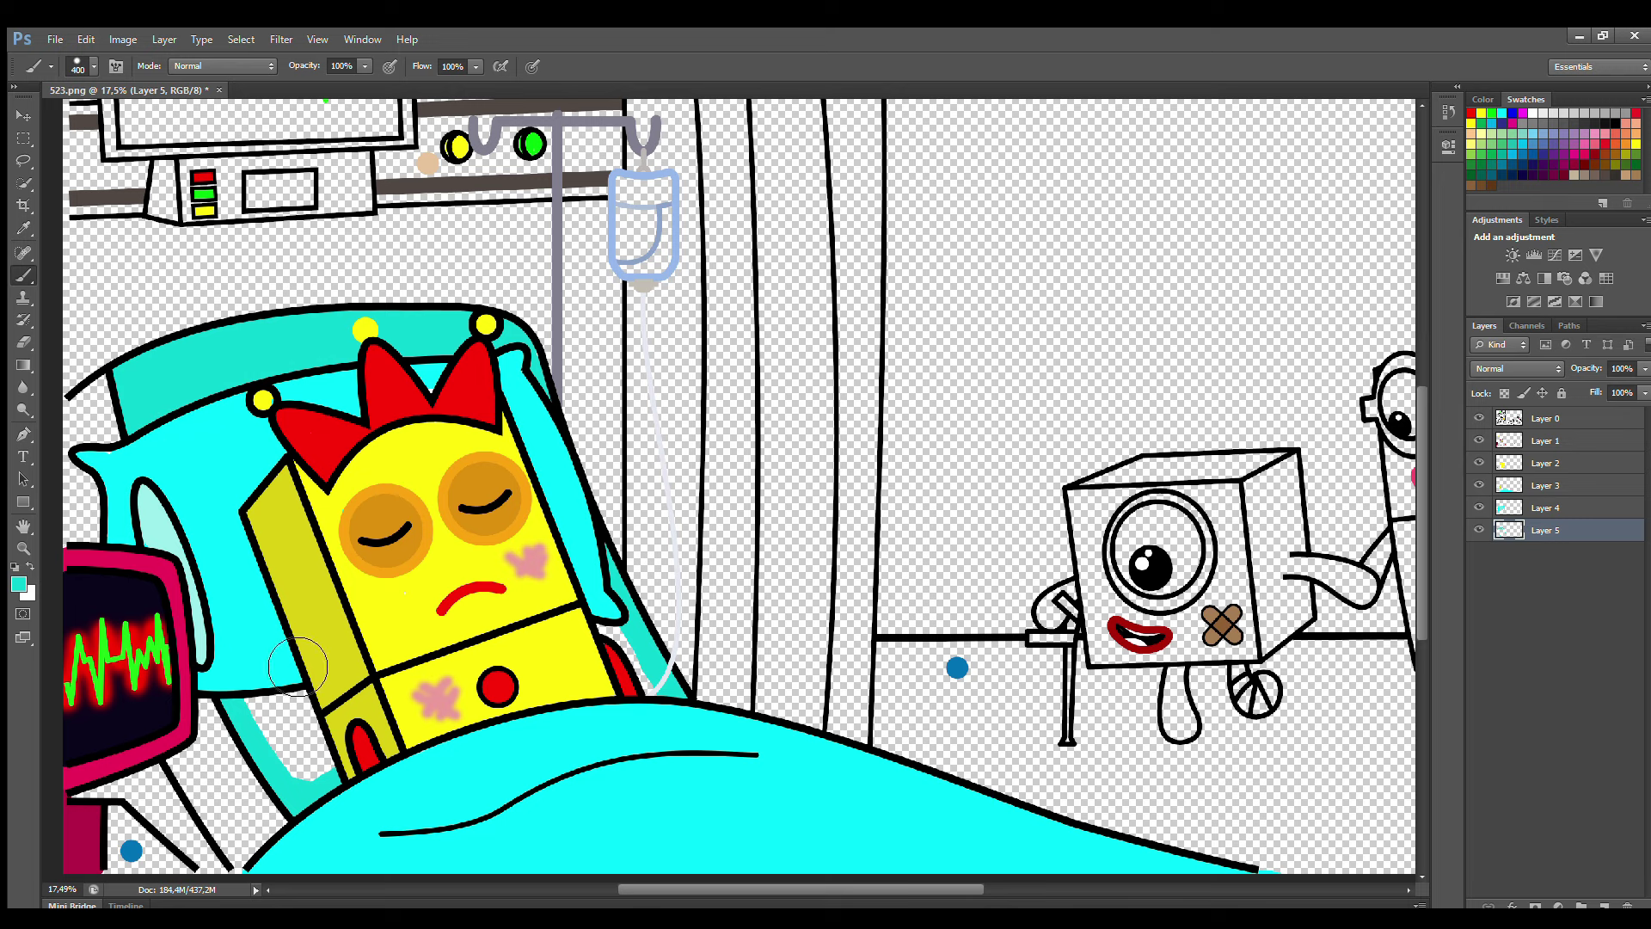
drag(298, 667, 322, 770)
Add a layer beneath Layer 5 and paint the bed's side edge in a darker teal.
click(1604, 907)
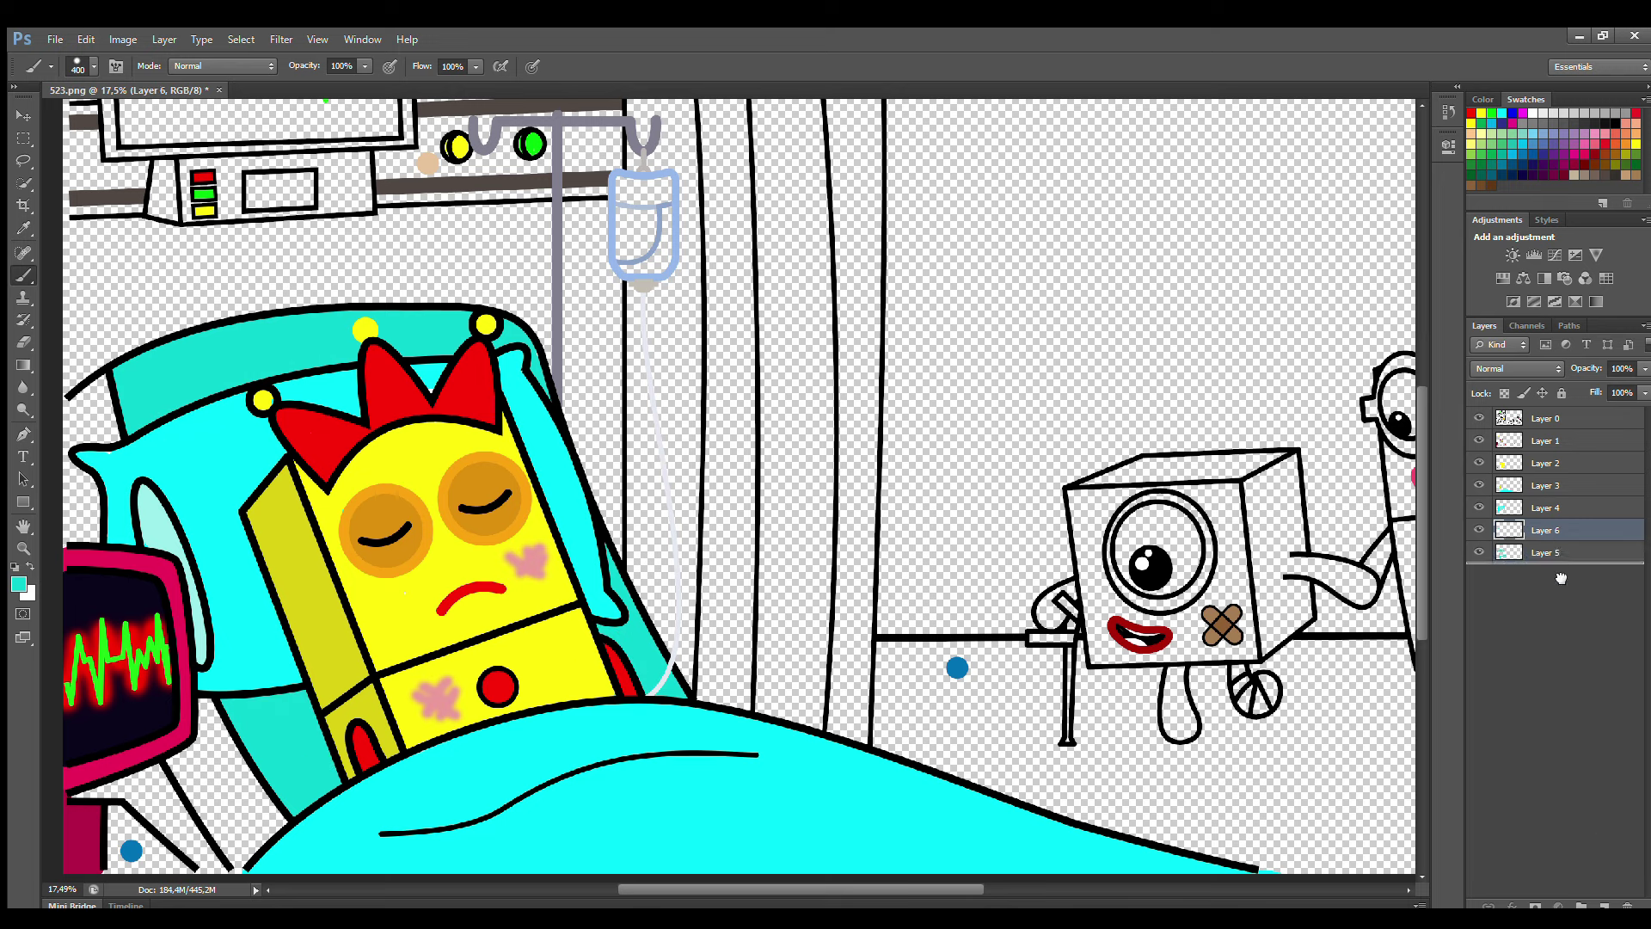
drag(1561, 578, 1561, 574)
key(i)
key(b)
mouse_move(138, 395)
mouse_down()
mouse_move(105, 439)
mouse_move(105, 540)
mouse_move(144, 526)
mouse_move(212, 769)
mouse_move(267, 862)
mouse_move(310, 863)
mouse_move(215, 714)
mouse_up()
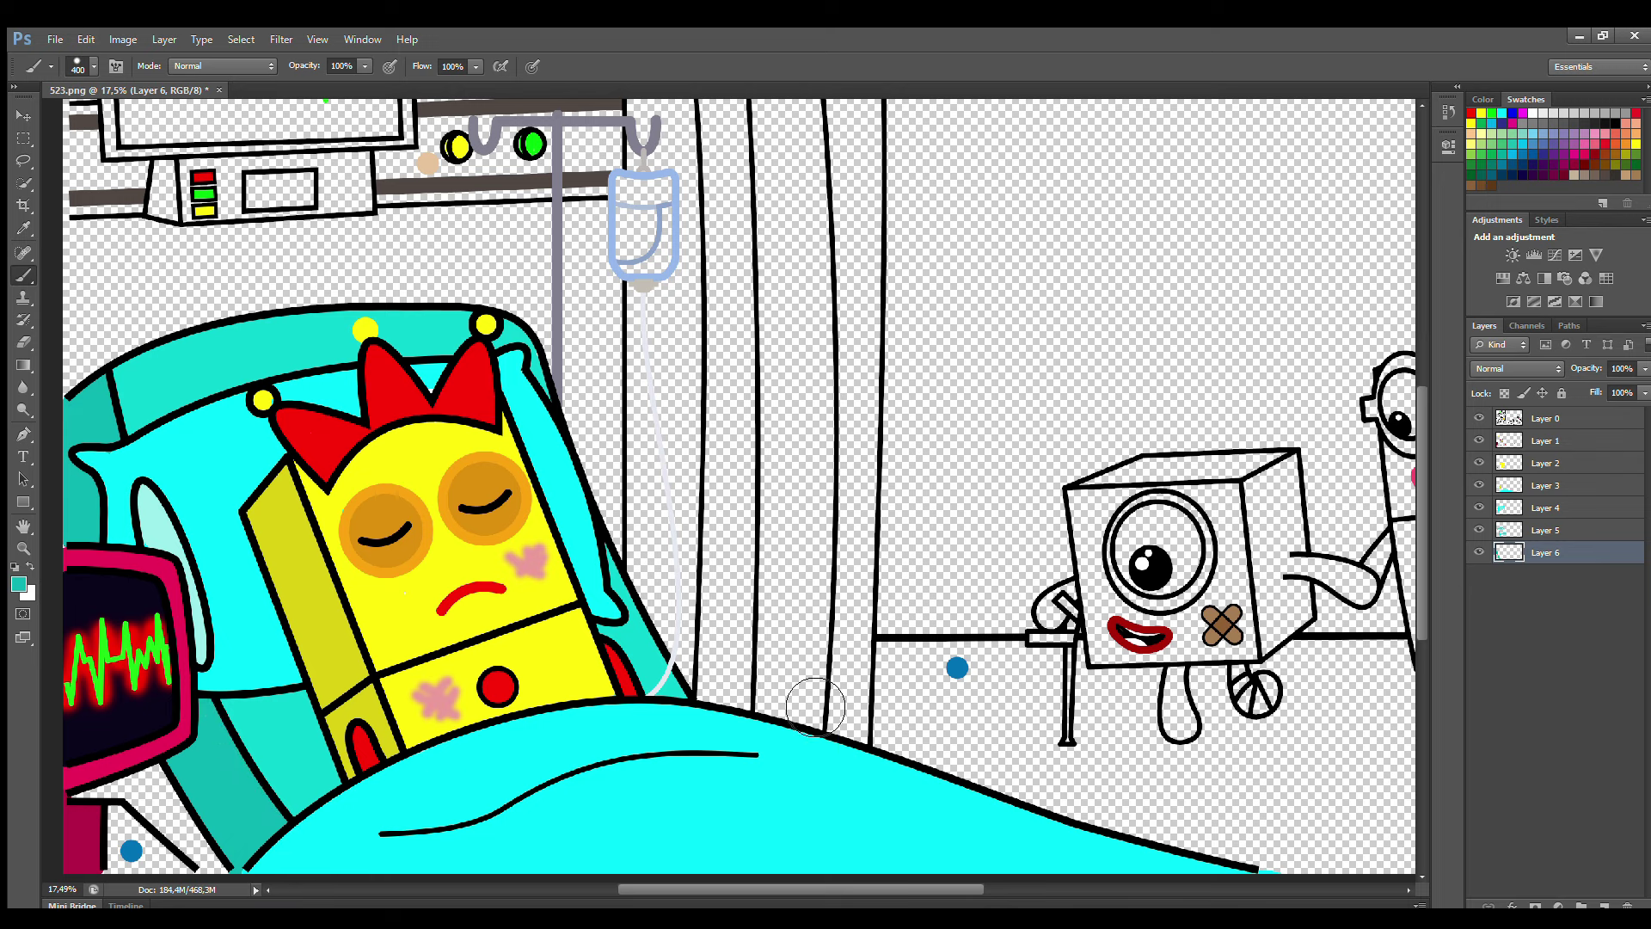
Add a layer beneath Layer 6 and paint the slanted support under the bedside monitor grey.
click(1604, 906)
click(1535, 127)
mouse_move(99, 779)
mouse_down()
mouse_move(194, 820)
mouse_move(260, 894)
mouse_up()
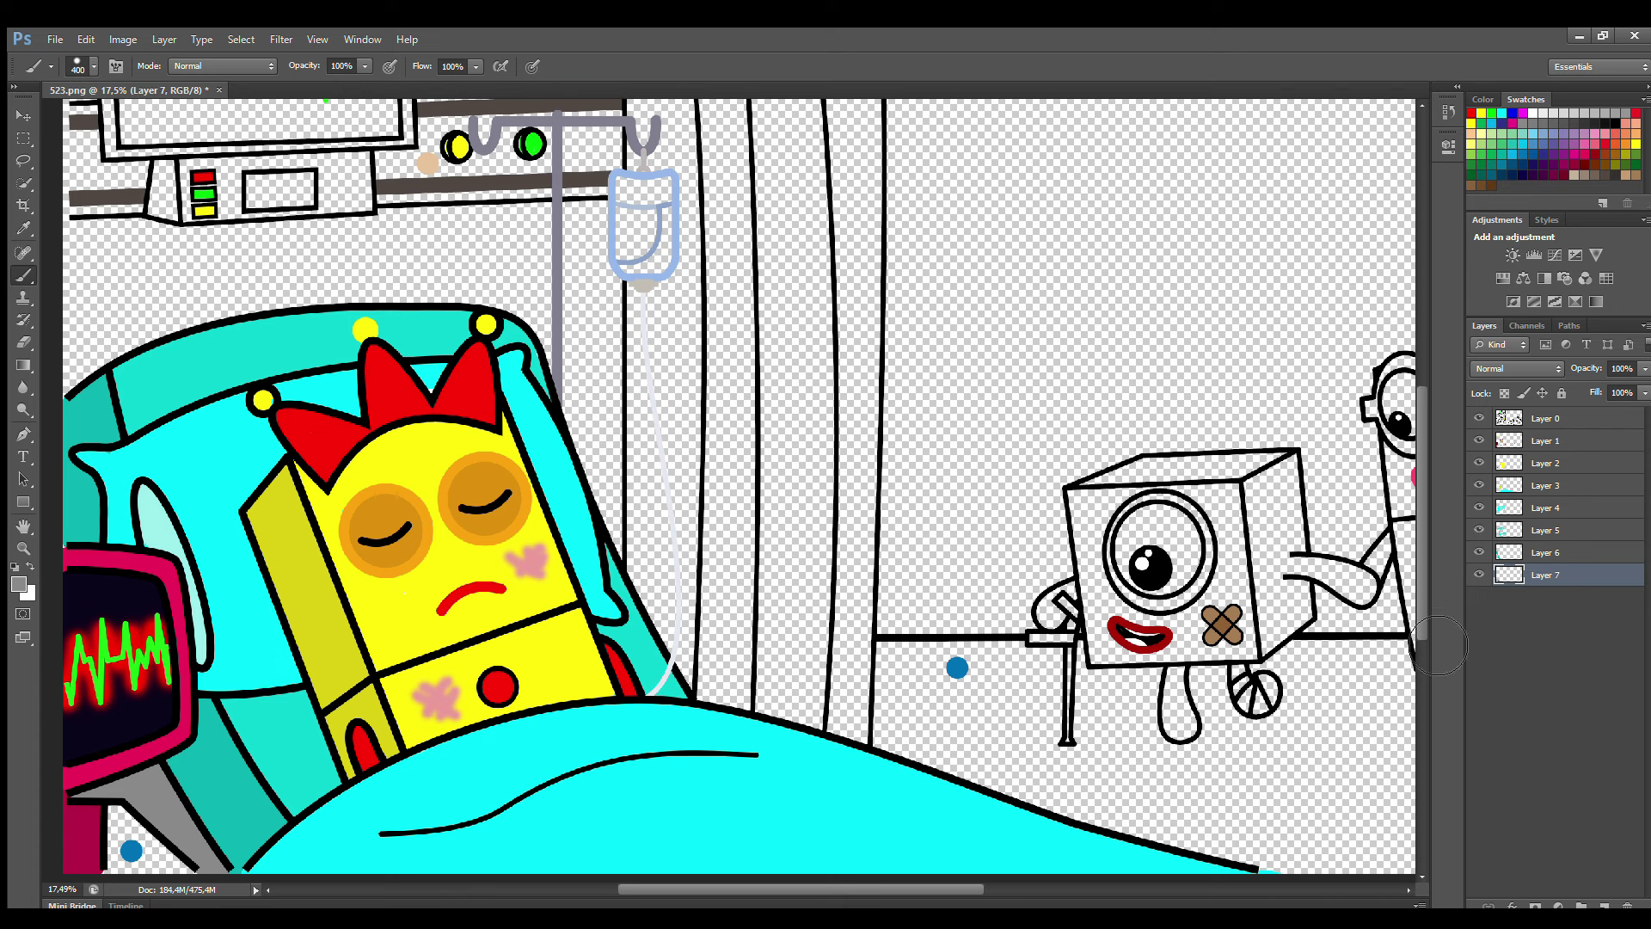
Fill the wall monitor's screen on Layer 1 with the near-black navy sampled from the bedside monitor.
scroll(1417, 575, up, 4)
click(1546, 441)
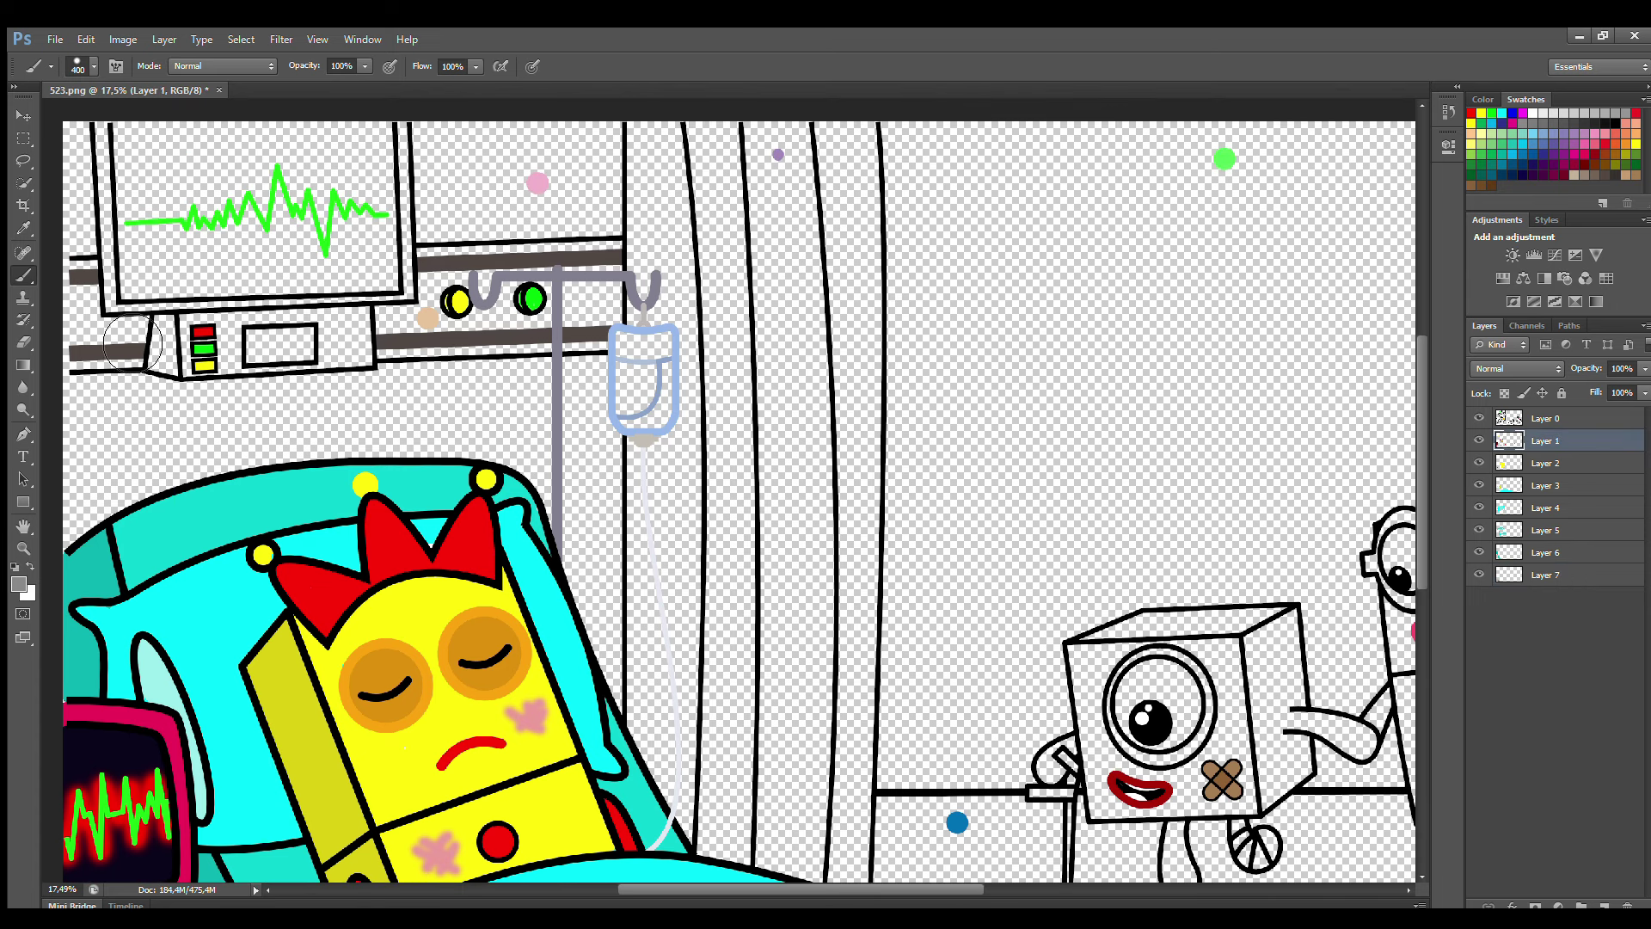
click(23, 228)
click(172, 759)
click(24, 275)
mouse_move(124, 129)
mouse_down()
mouse_move(142, 298)
mouse_move(392, 287)
mouse_move(389, 127)
mouse_move(361, 127)
mouse_move(370, 146)
mouse_move(195, 146)
mouse_move(154, 251)
mouse_move(270, 278)
mouse_move(383, 244)
mouse_move(307, 162)
mouse_move(305, 182)
mouse_move(194, 207)
mouse_move(353, 222)
mouse_move(207, 251)
mouse_move(324, 266)
mouse_up()
Add a soft red glow along the wall monitor's pulse line with a size 125 brush.
key(bracketright)
key(bracketright)
key(bracketright)
key(bracketright)
click(1471, 113)
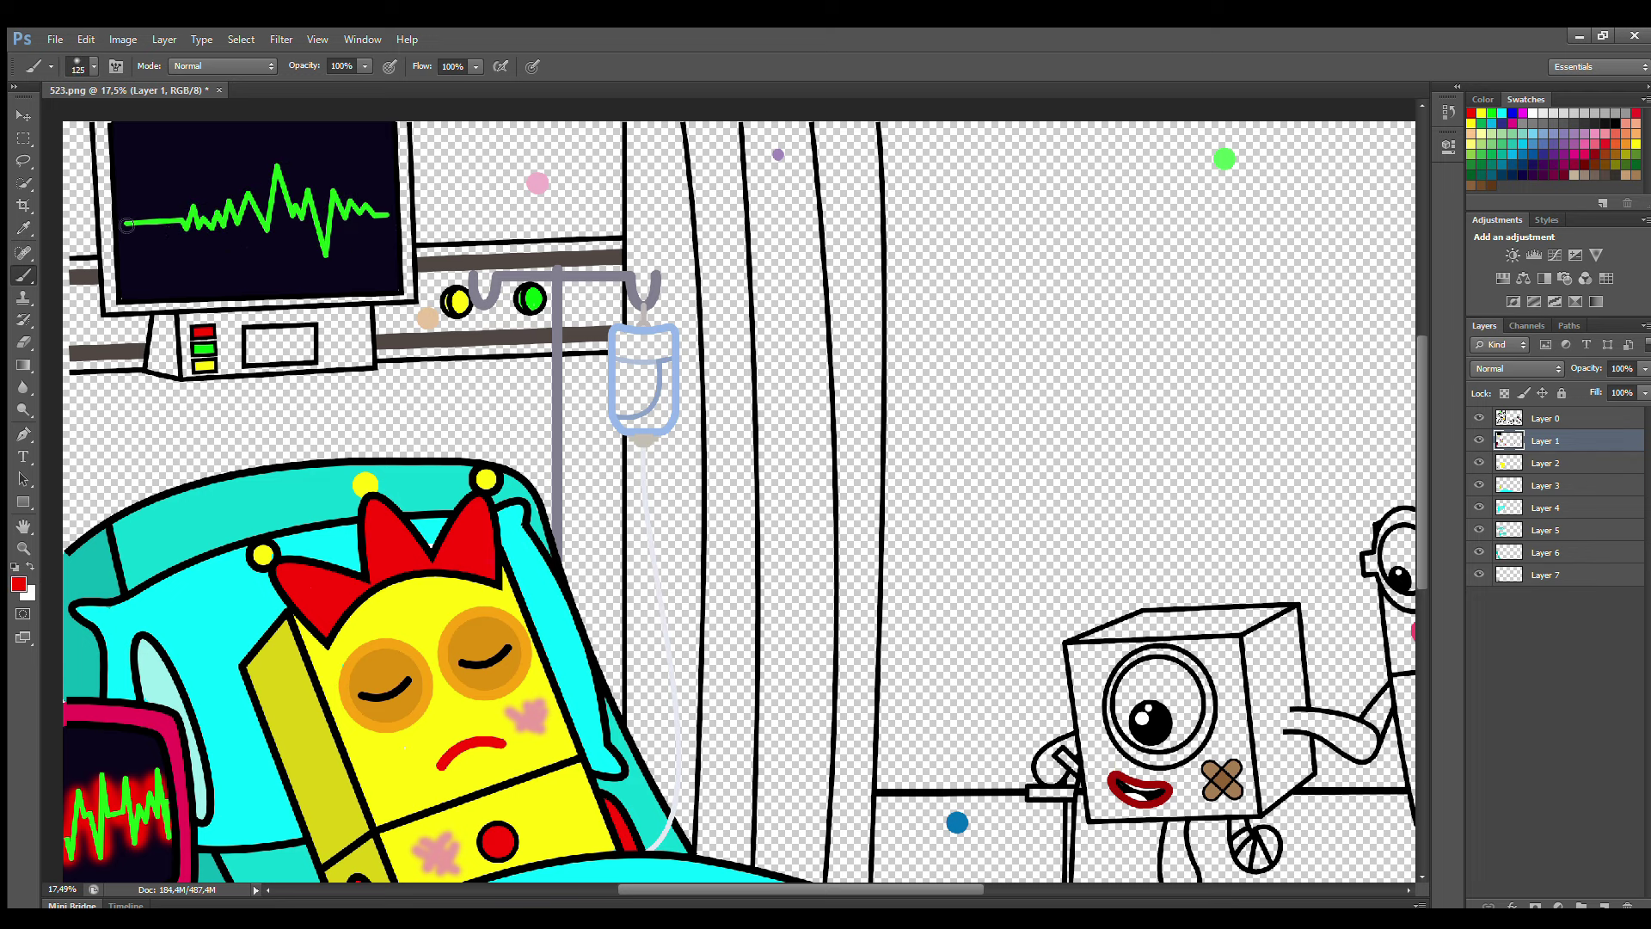
mouse_move(128, 225)
mouse_down()
mouse_move(193, 212)
mouse_move(214, 232)
mouse_move(247, 218)
mouse_move(271, 232)
mouse_move(294, 198)
mouse_move(362, 218)
mouse_up()
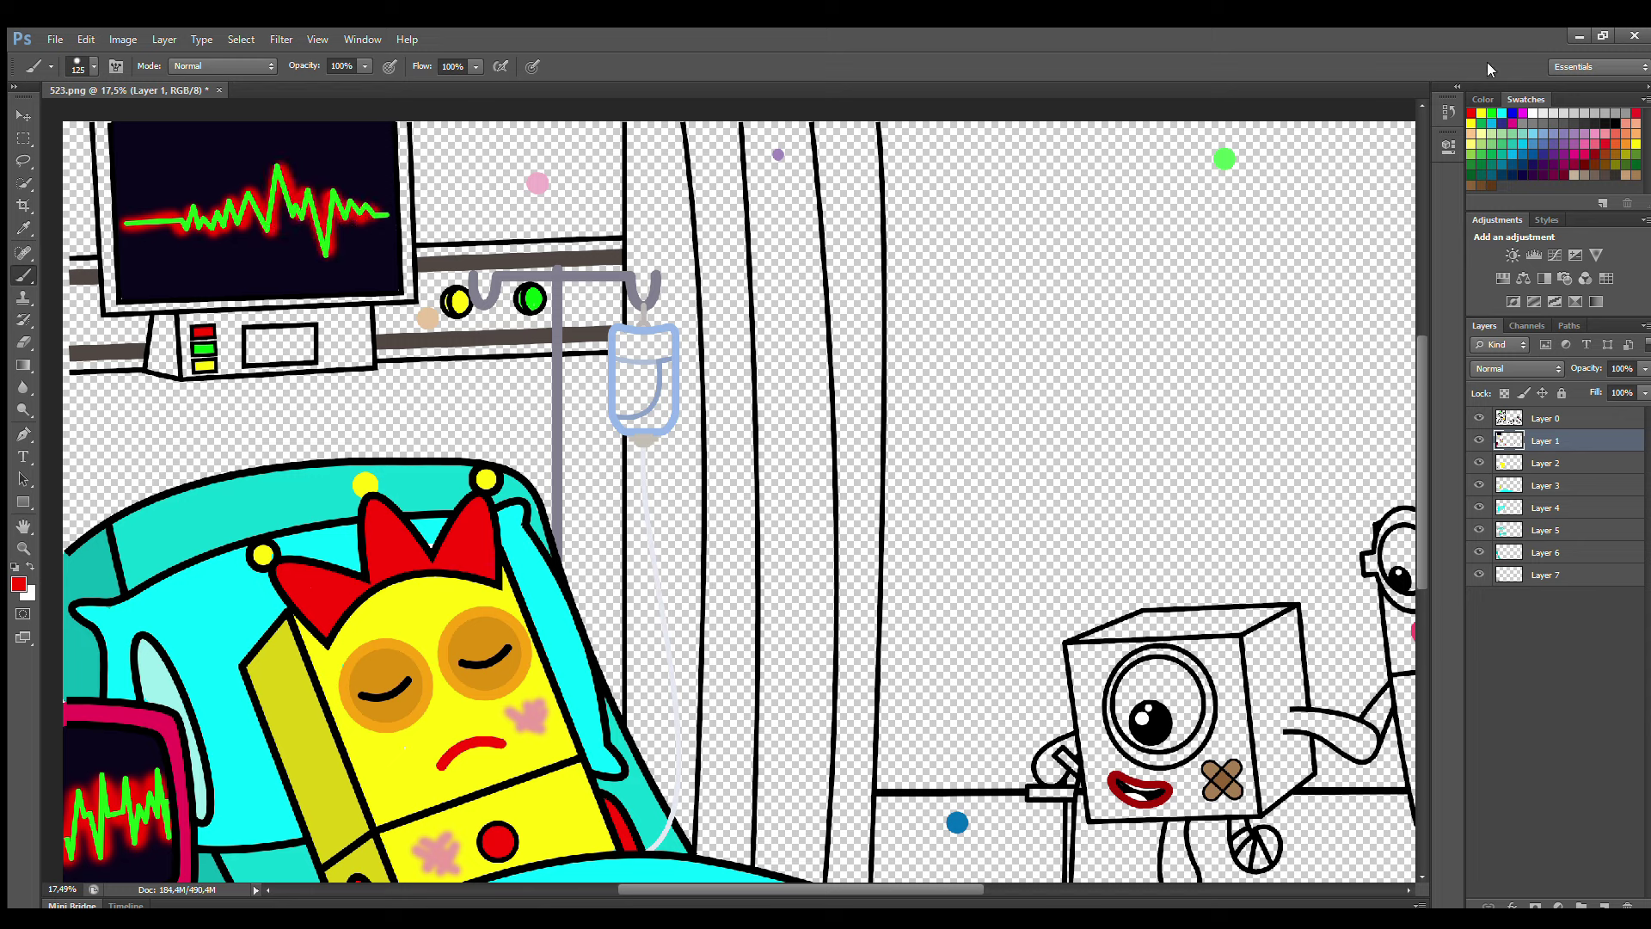
Paint the wall monitor's small lower display blue on Layer 1 and its frame on Layer 2 in crimson sampled from the bedside monitor.
click(1514, 115)
drag(309, 330, 259, 352)
click(1546, 463)
alt+click(127, 715)
key(bracketright)
key(bracketright)
key(bracketright)
key(bracketright)
mouse_move(102, 129)
mouse_down()
mouse_move(123, 309)
mouse_move(404, 294)
mouse_move(401, 123)
mouse_up()
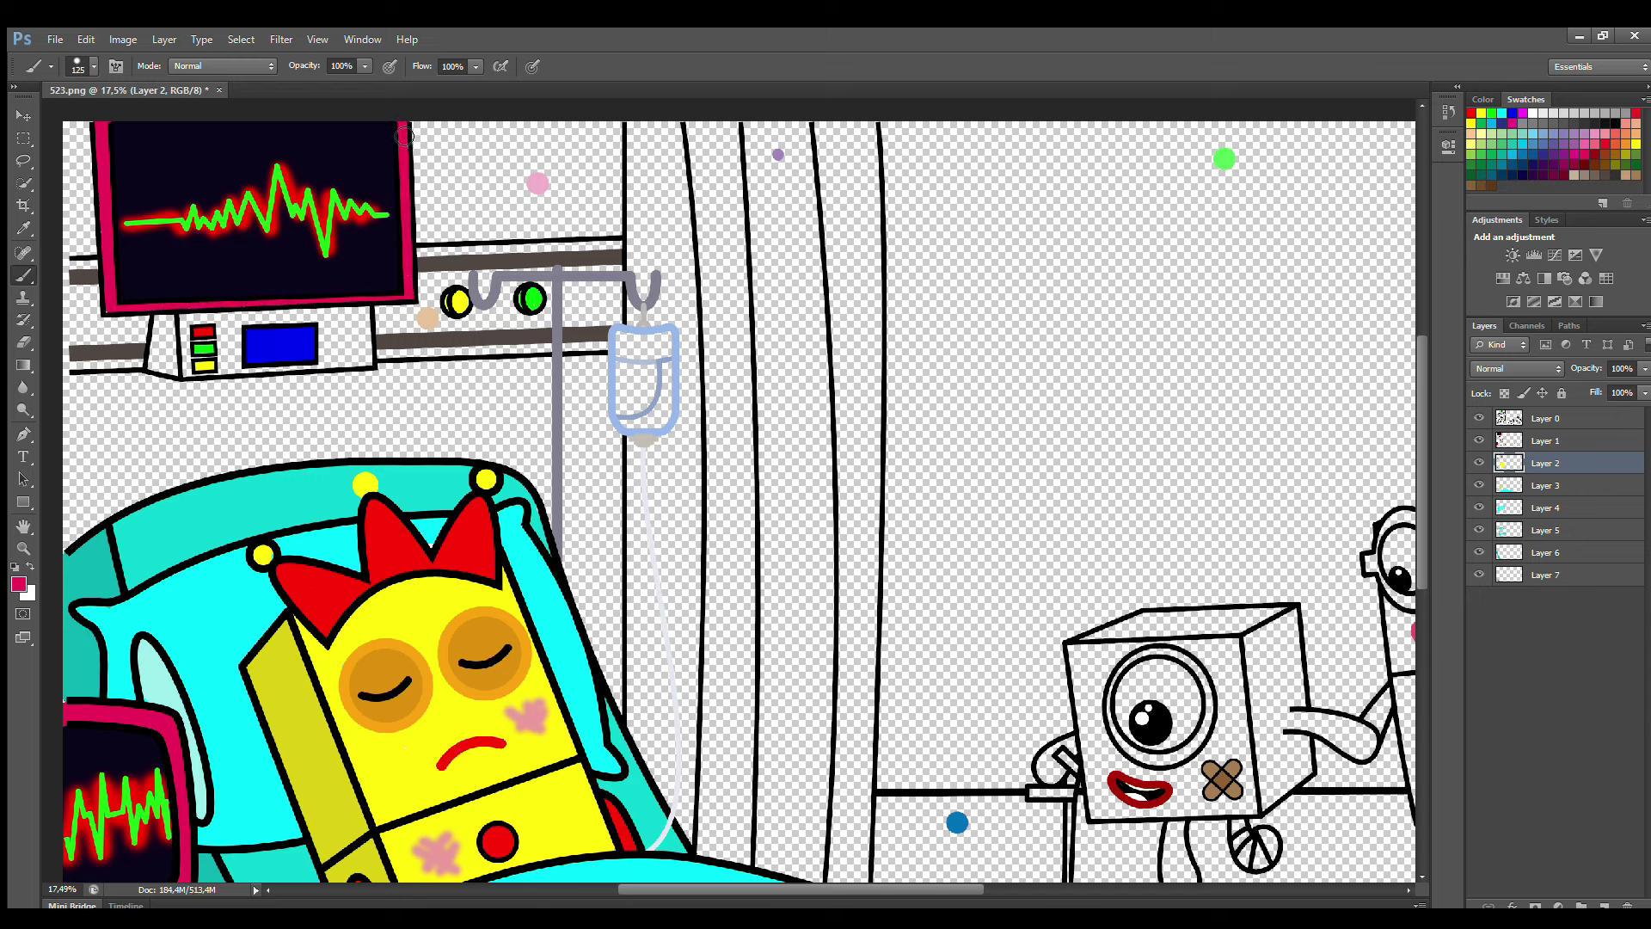
Paint the front of the control box beneath the wall monitor dark crimson on Layer 3.
click(1546, 486)
key(i)
key(b)
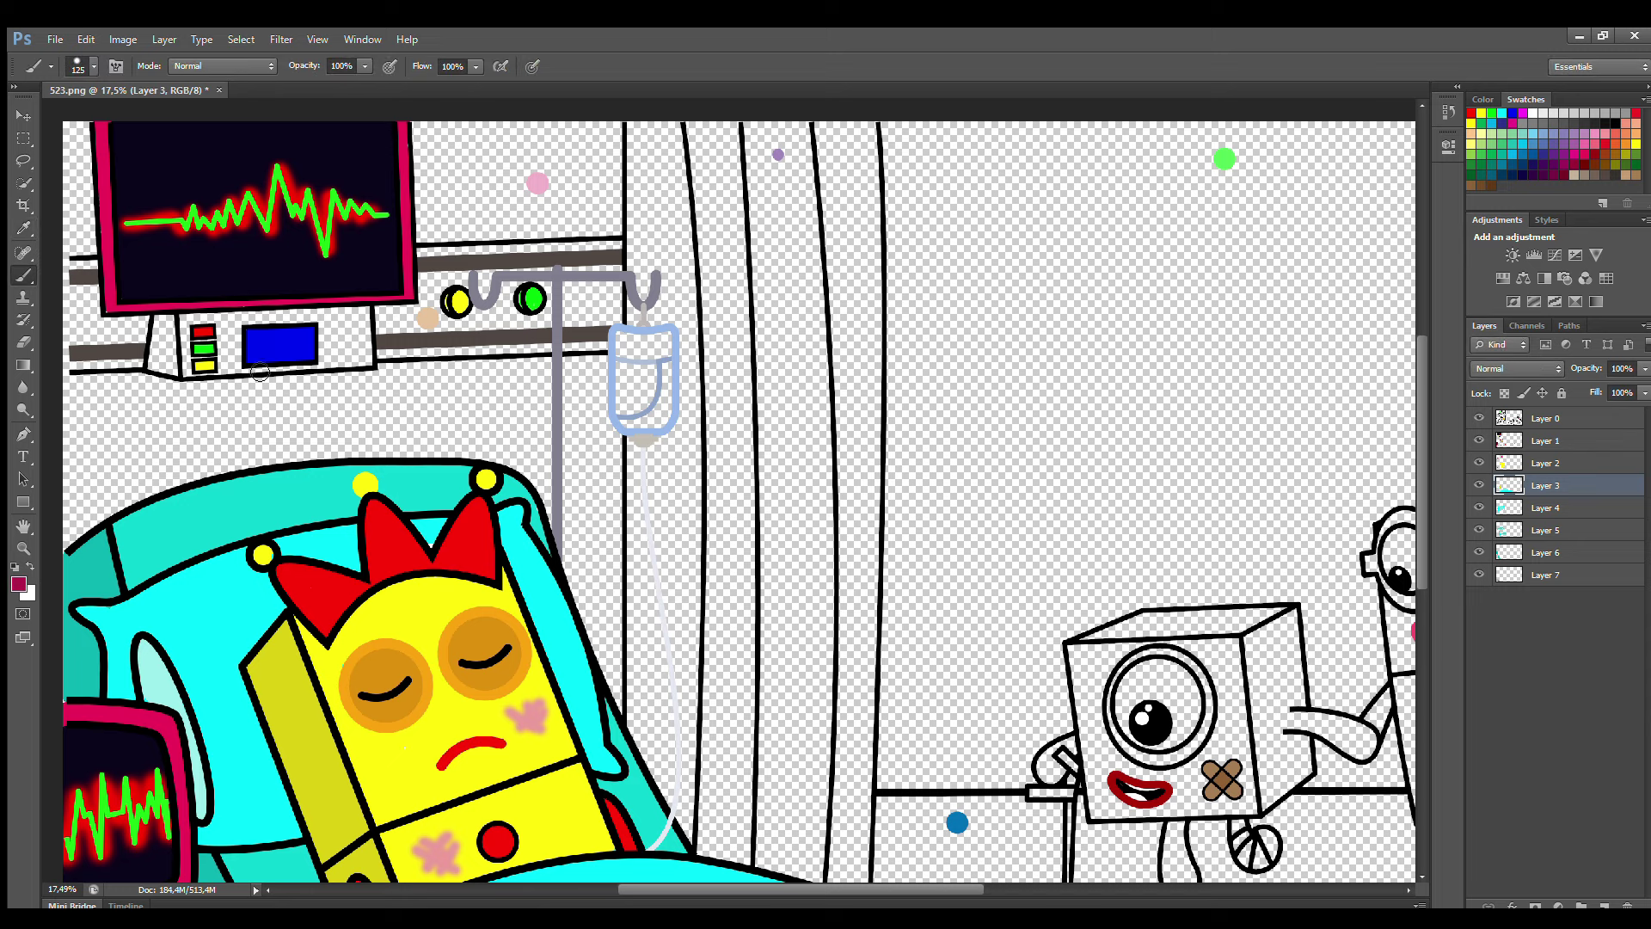
mouse_move(198, 332)
mouse_down()
mouse_move(196, 372)
mouse_move(254, 372)
mouse_move(368, 364)
mouse_move(366, 325)
mouse_move(229, 325)
mouse_move(334, 342)
mouse_move(200, 369)
mouse_up()
Paint the control box's side face a darker crimson on Layer 4 and return to Layer 1.
click(1549, 508)
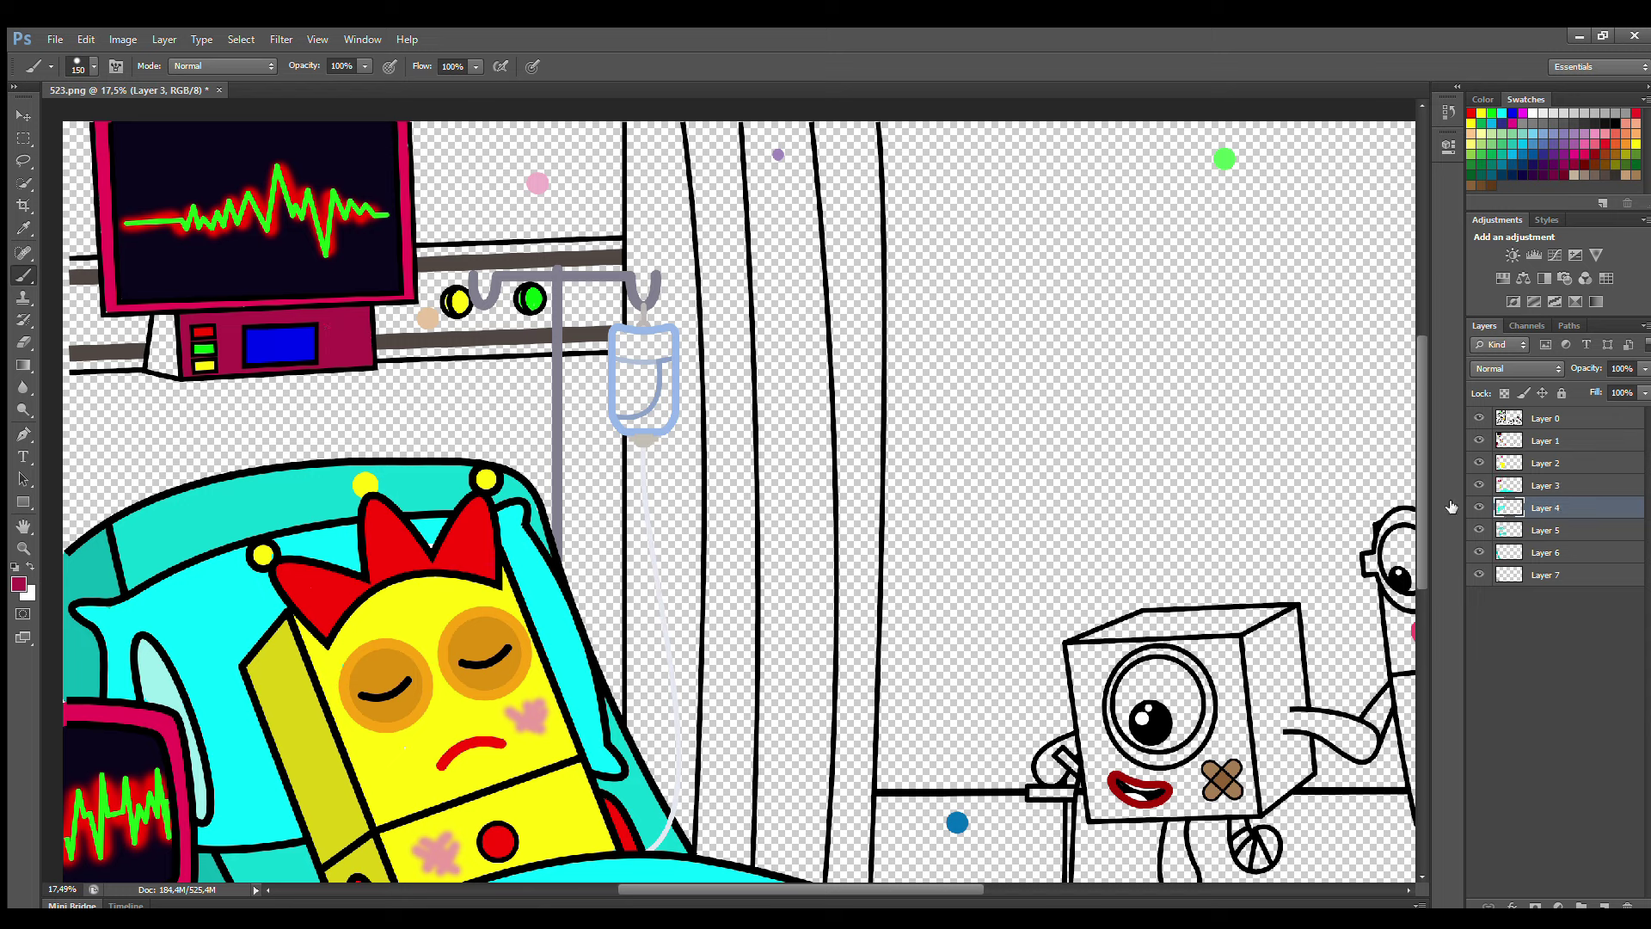
drag(159, 368, 175, 349)
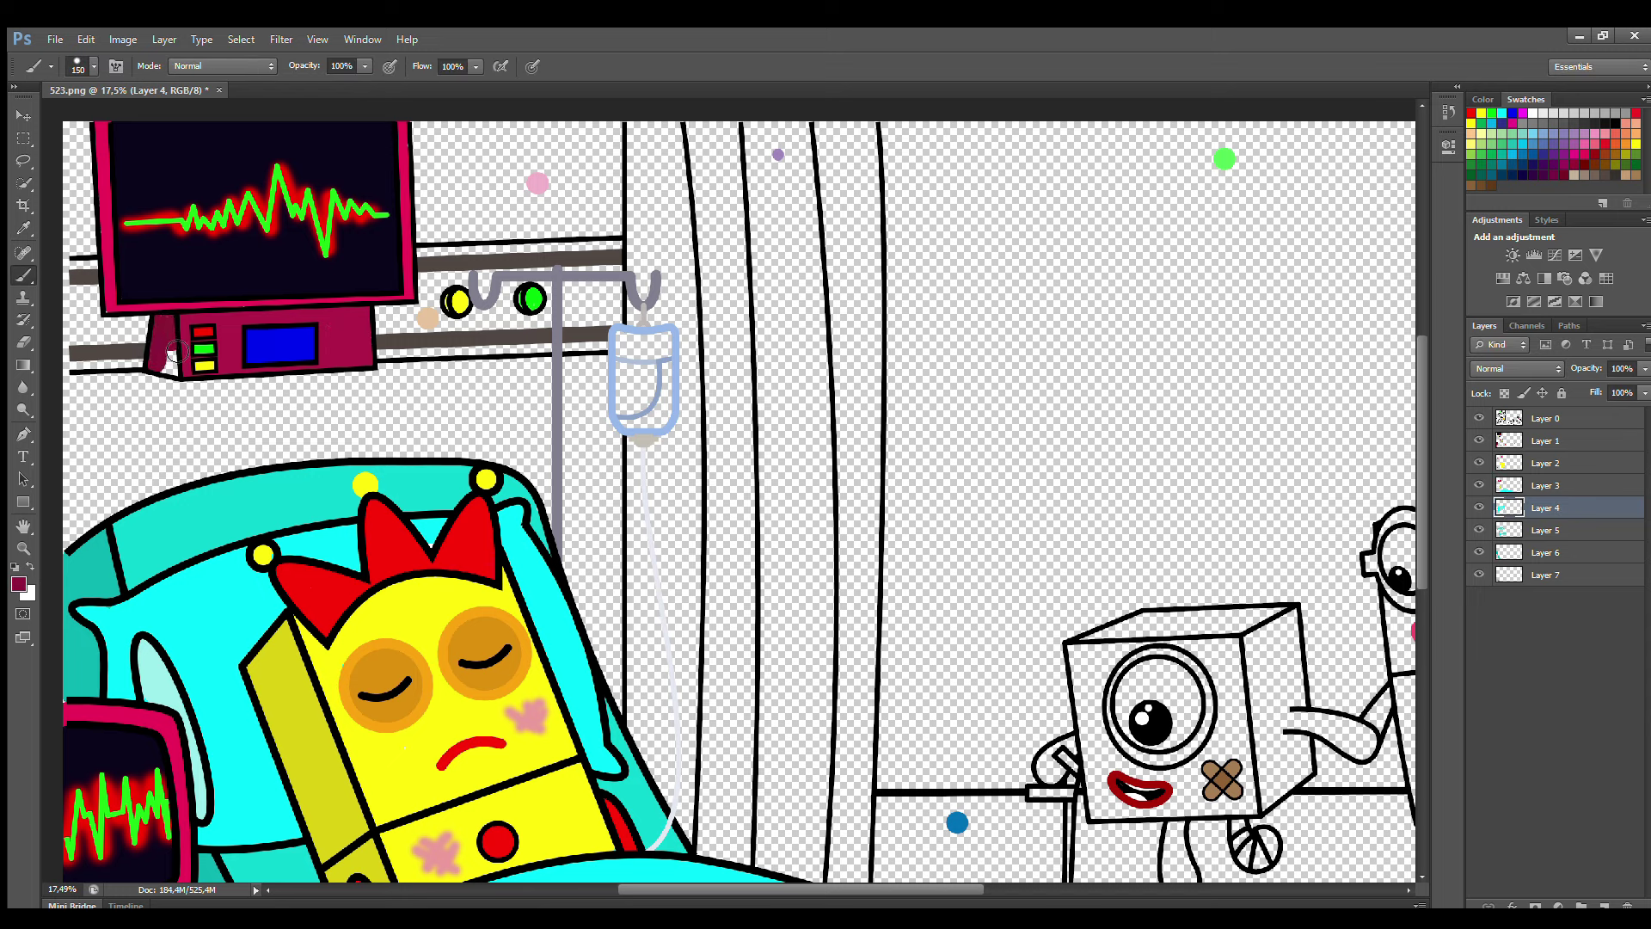
key(alt+bracketright)
key(alt+bracketright)
key(alt+bracketright)
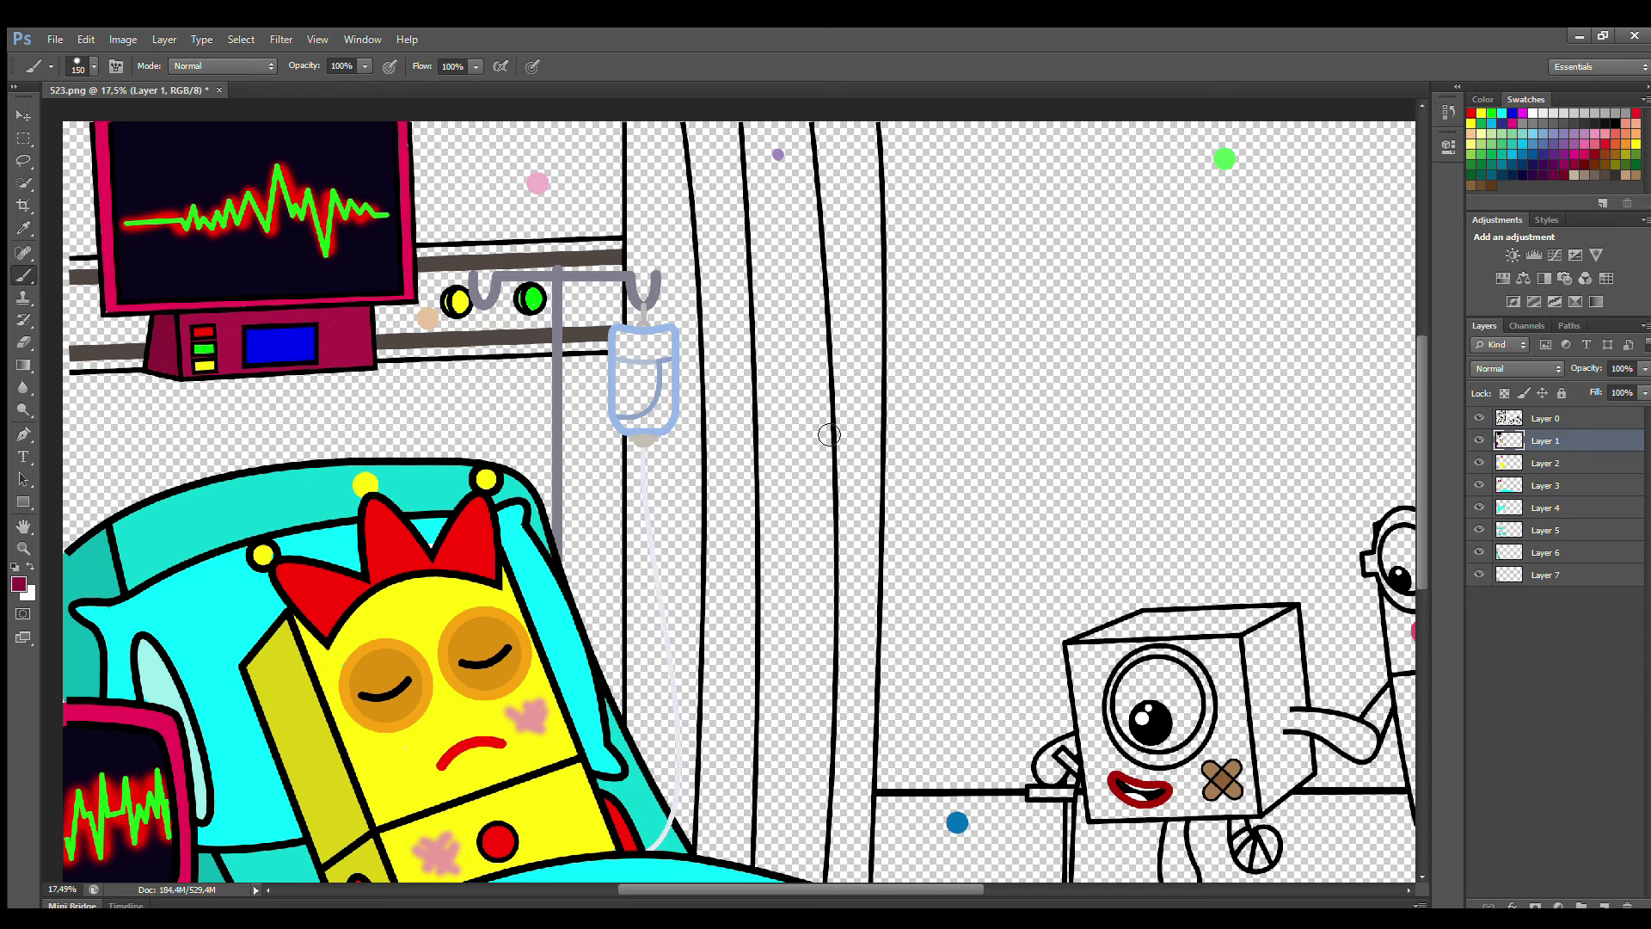
key(i)
key(b)
mouse_move(622, 335)
mouse_down()
mouse_move(667, 354)
mouse_move(665, 338)
mouse_move(630, 349)
mouse_up()
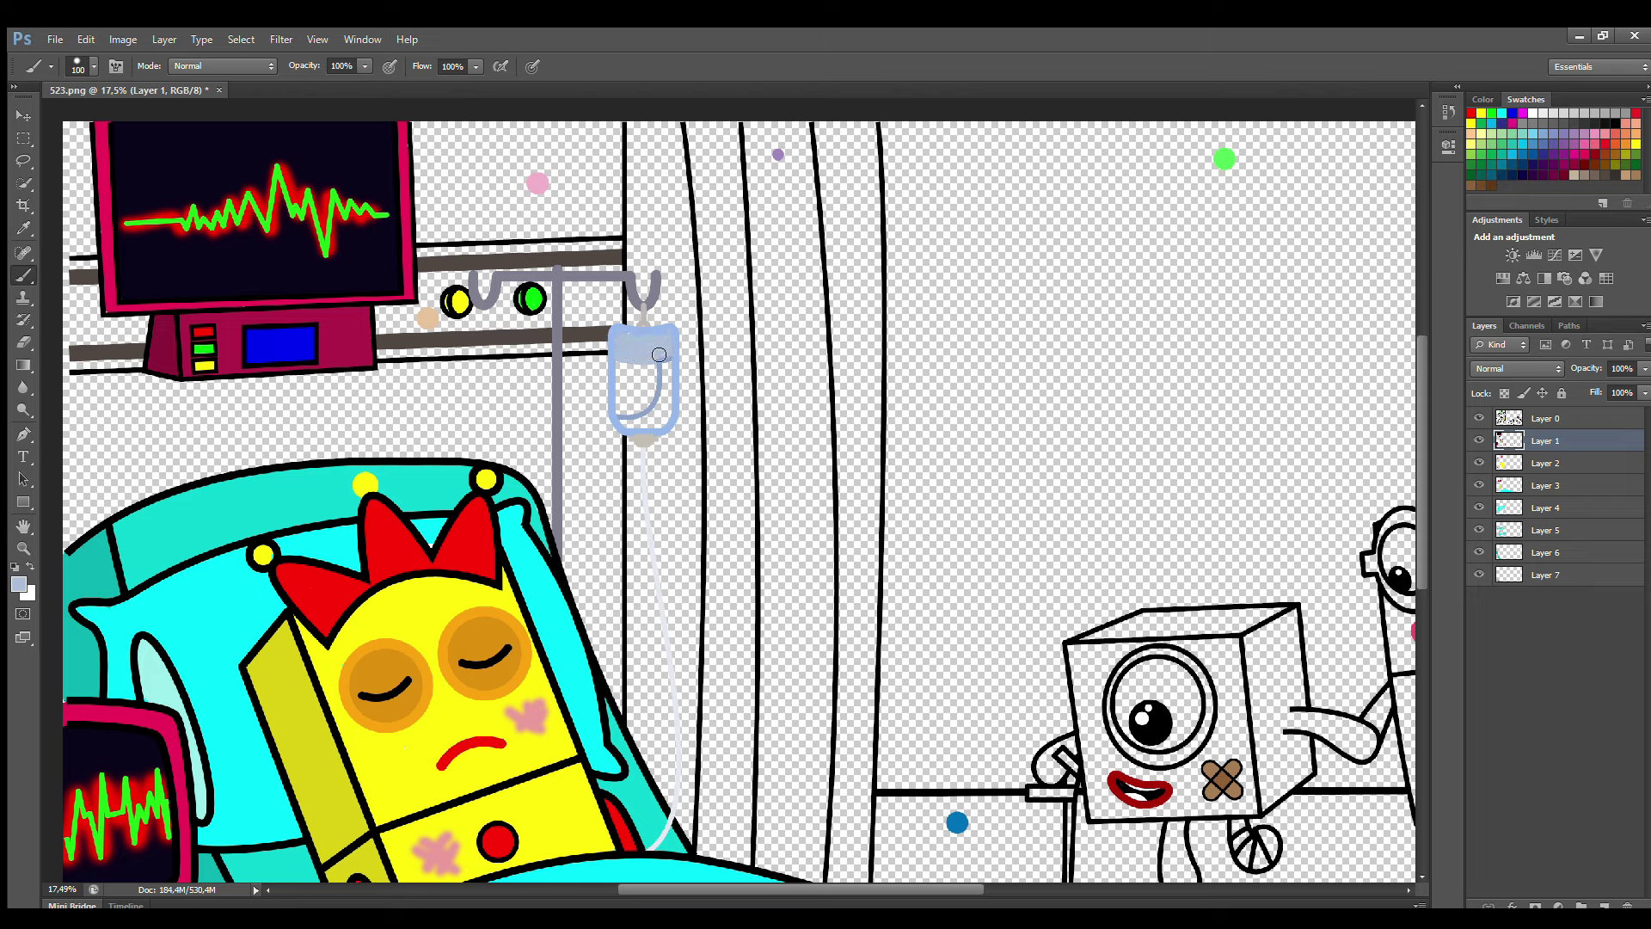
key(ctrl+z)
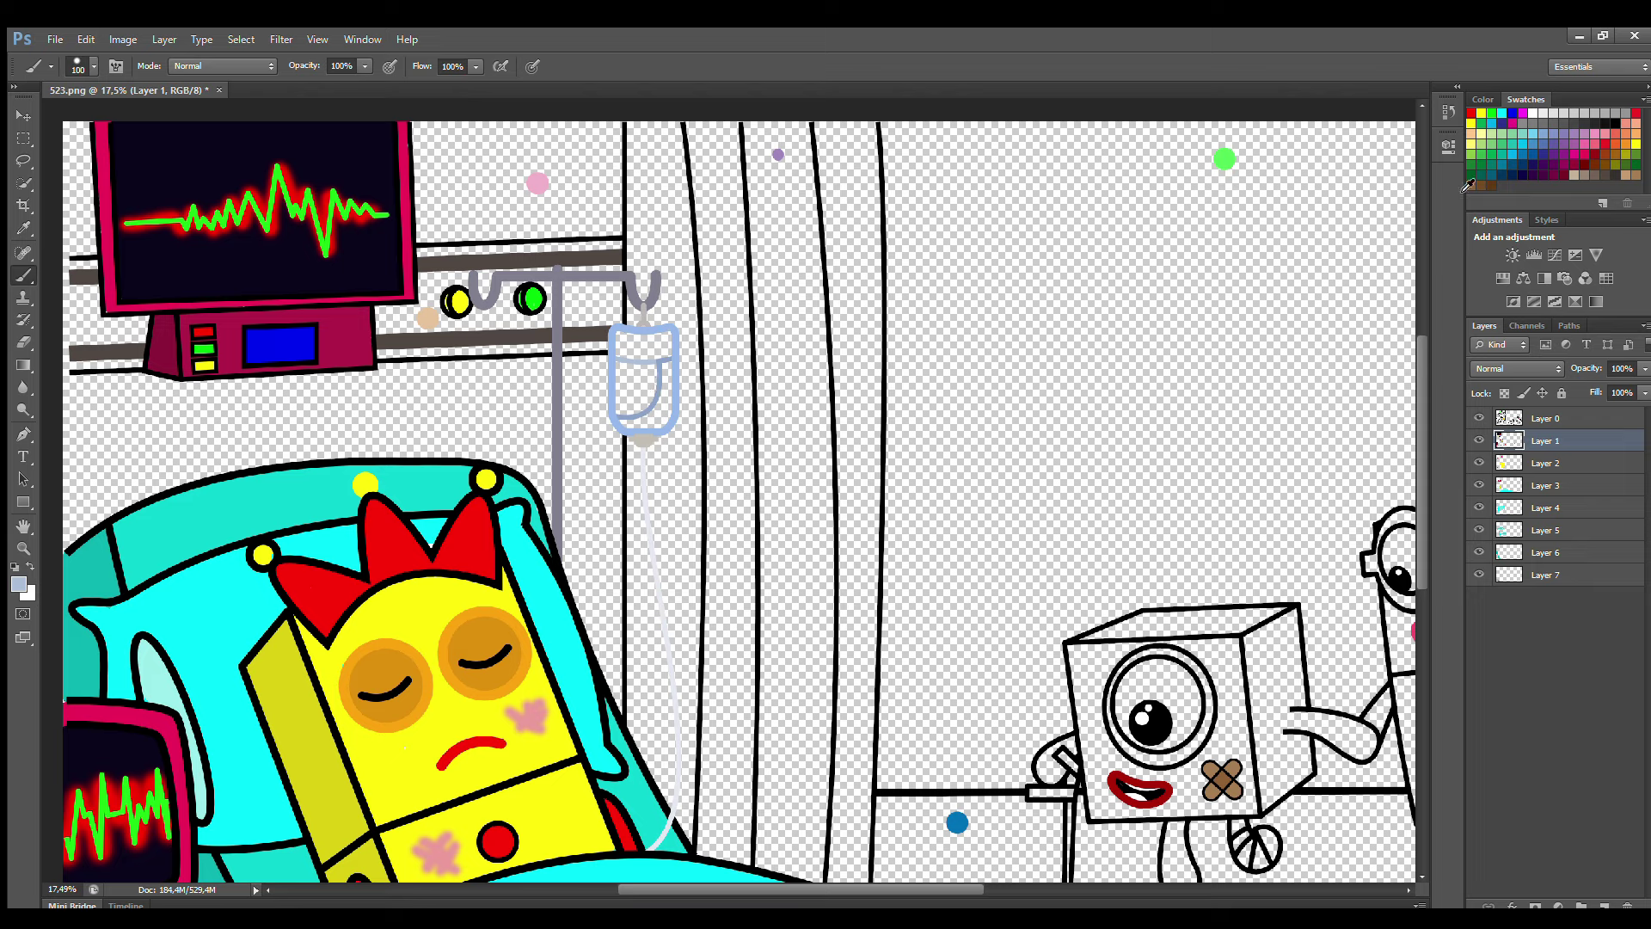
Paint the IV bag's upper part light grey on Layer 1 and its liquid pale blue-grey on Layer 2.
click(1543, 112)
drag(615, 342, 669, 347)
key(alt+bracketleft)
key(i)
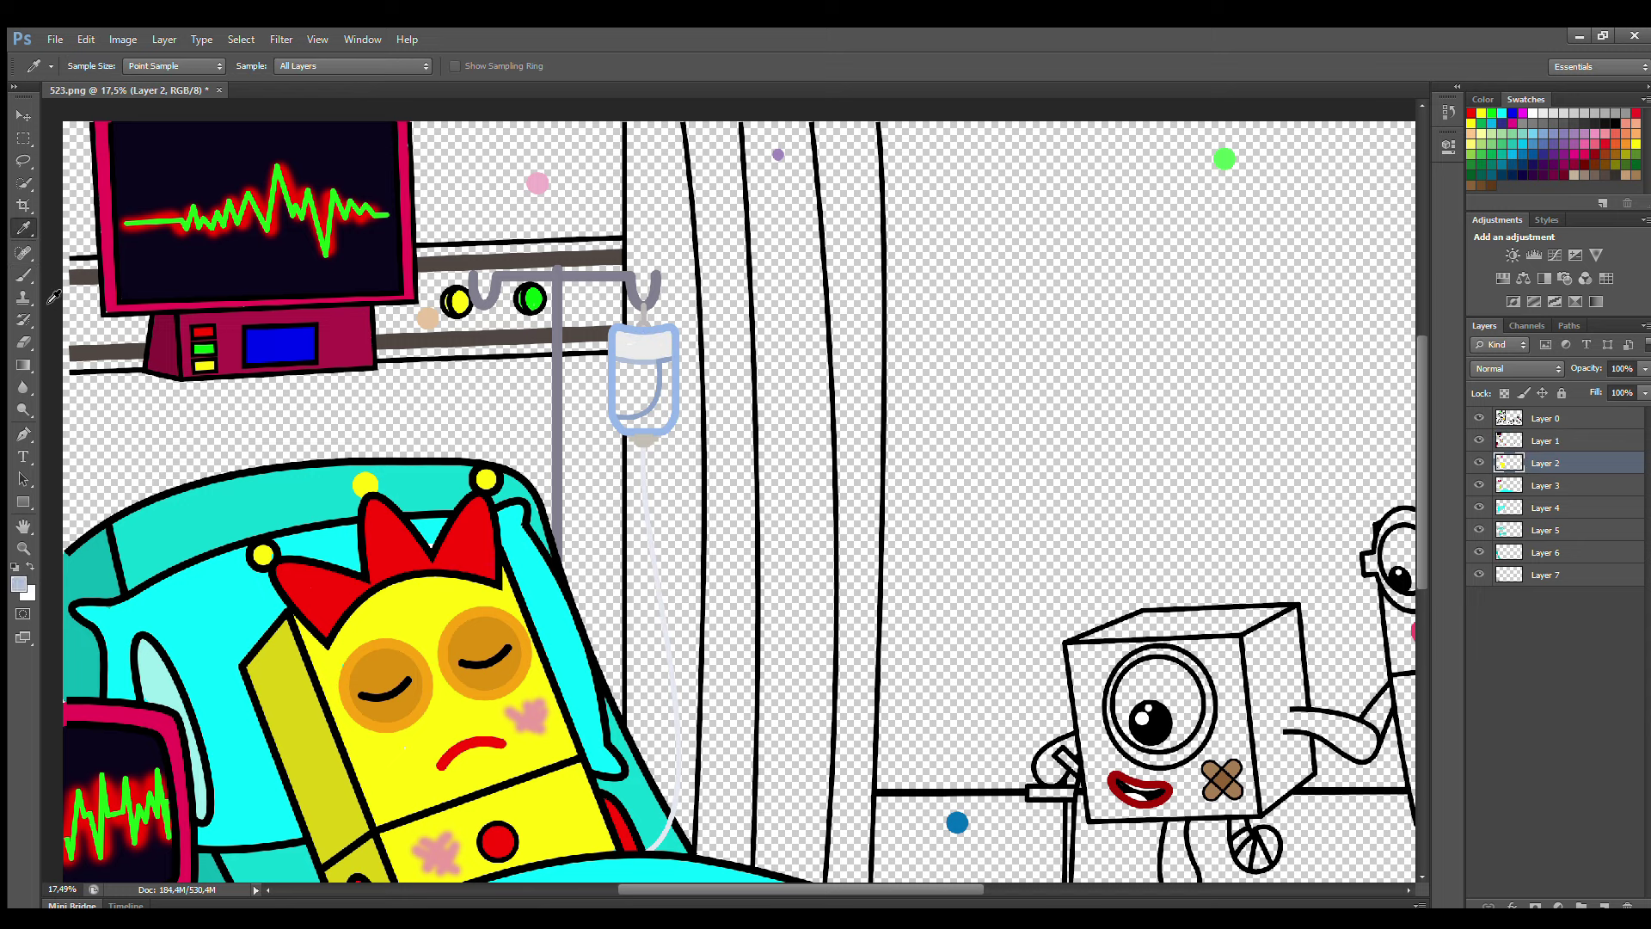
key(b)
mouse_move(625, 412)
mouse_down()
mouse_move(652, 369)
mouse_move(626, 391)
mouse_move(631, 403)
mouse_move(690, 377)
mouse_move(665, 379)
mouse_move(656, 410)
mouse_up()
Paint the shaded part of the IV bag's liquid a darker blue-grey on Layer 3.
key(alt+bracketleft)
key(i)
key(b)
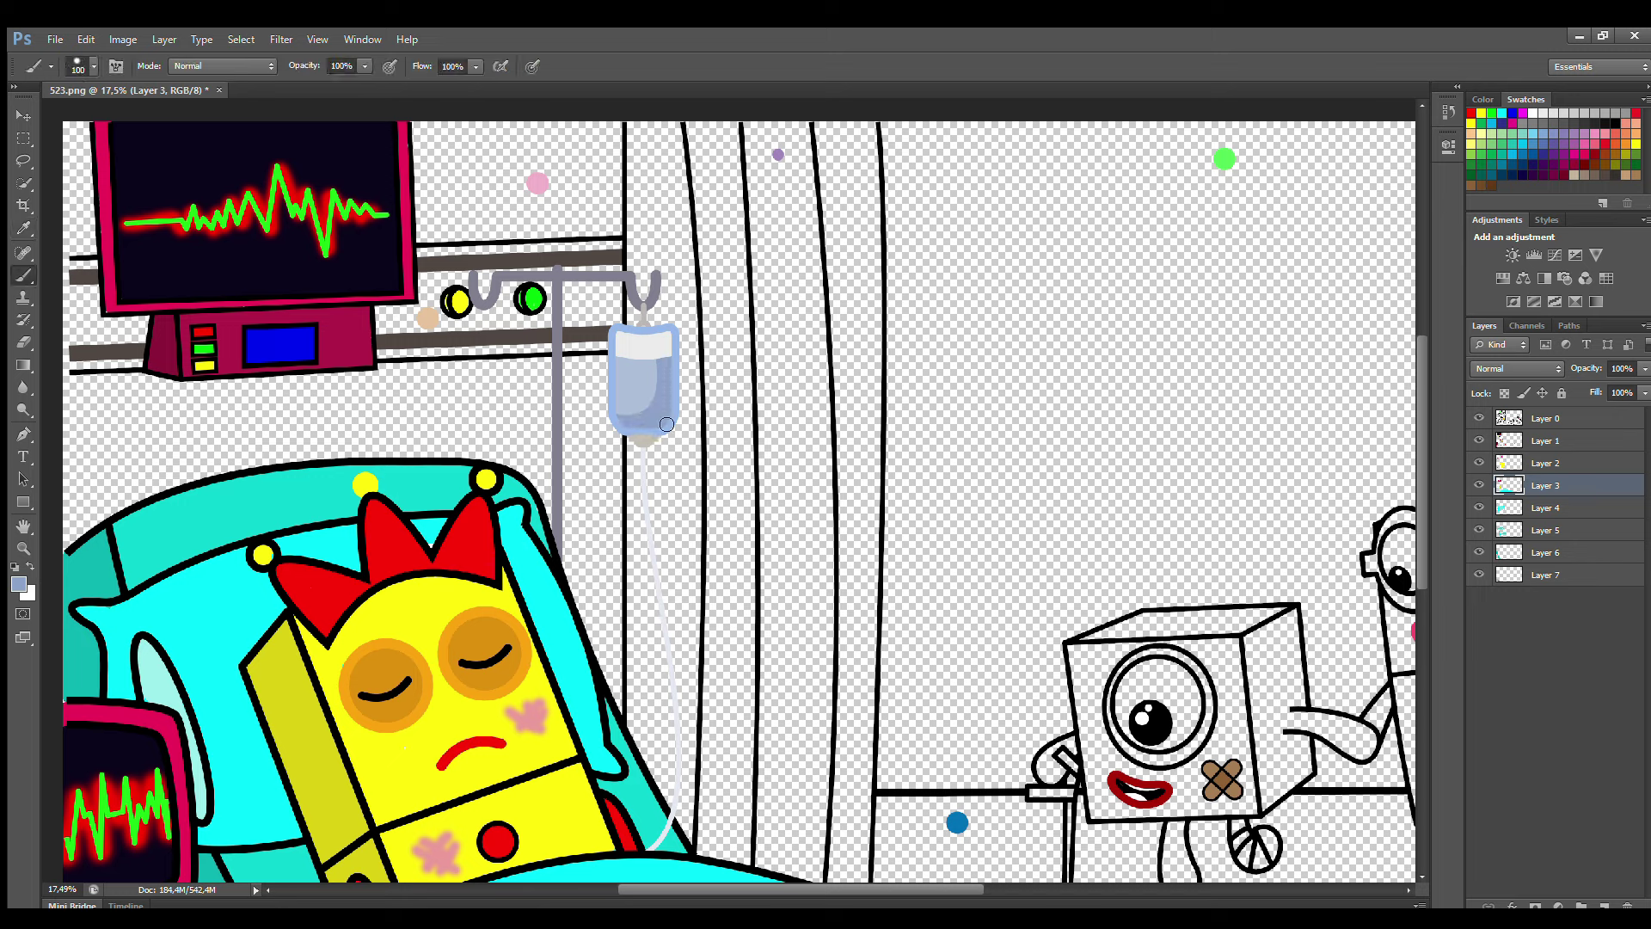
Fill the wall panel behind the monitor on Layer 4 with the tan sampled from the colour dot near the yellow knob.
click(1549, 508)
key(i)
click(428, 318)
key(b)
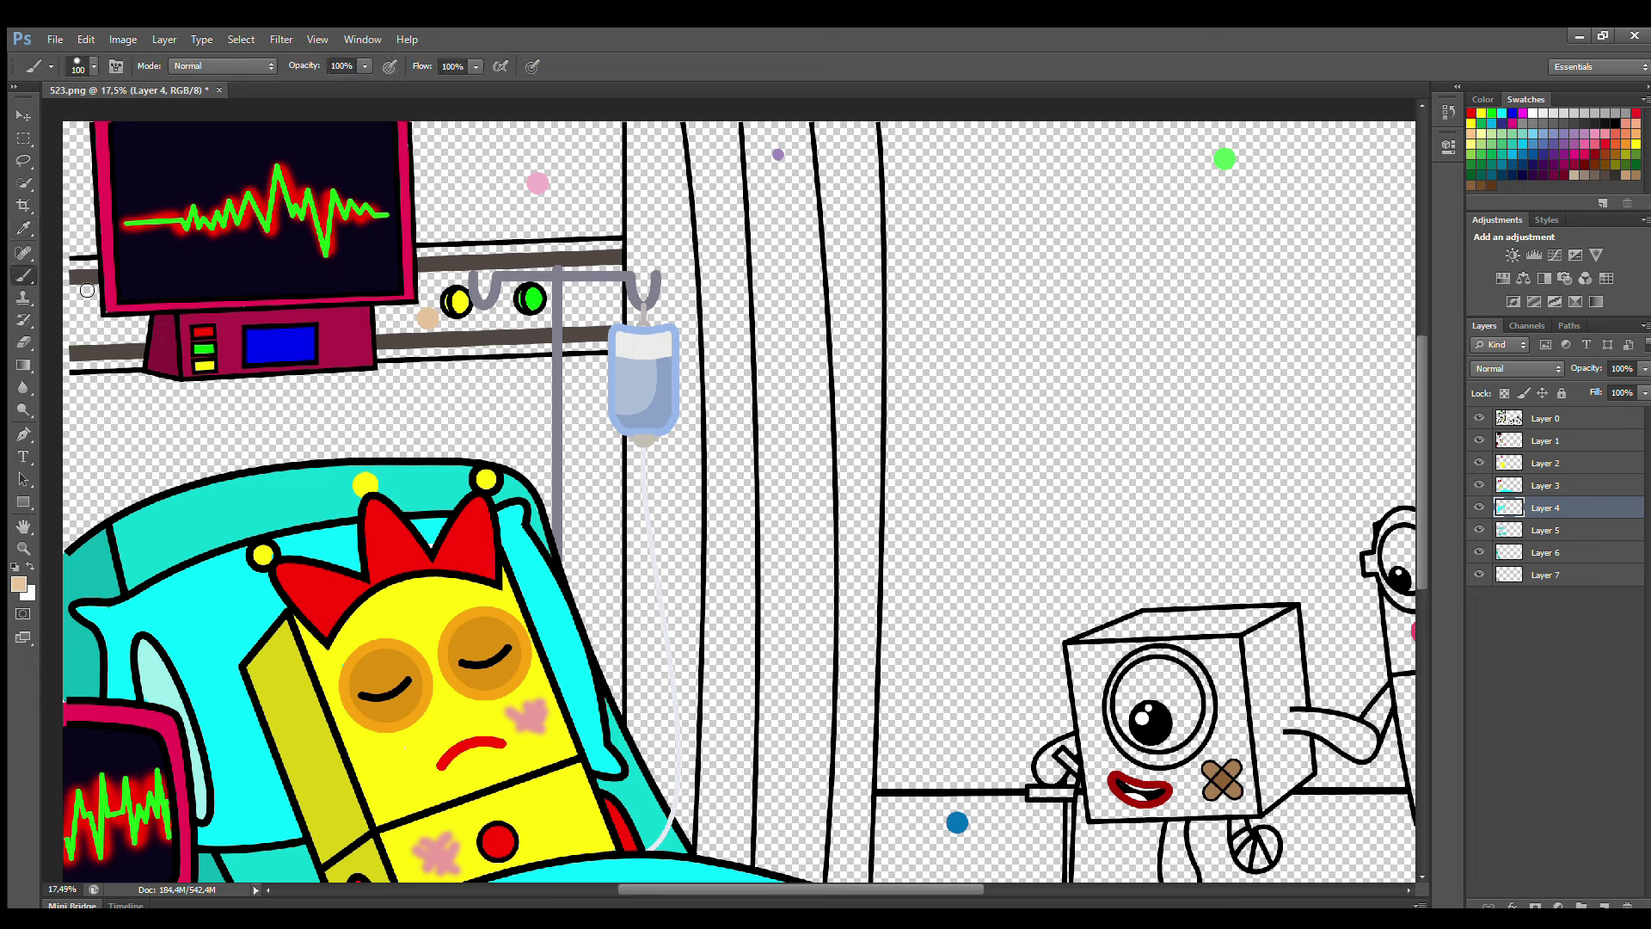
mouse_move(79, 285)
mouse_down()
mouse_move(368, 286)
mouse_move(618, 259)
mouse_move(613, 345)
mouse_move(75, 364)
mouse_move(119, 364)
mouse_move(156, 326)
mouse_move(95, 298)
mouse_move(141, 339)
mouse_move(74, 362)
mouse_move(363, 319)
mouse_move(528, 328)
mouse_move(593, 295)
mouse_move(405, 297)
mouse_move(364, 314)
mouse_move(411, 329)
mouse_up()
key(alt+bracketleft)
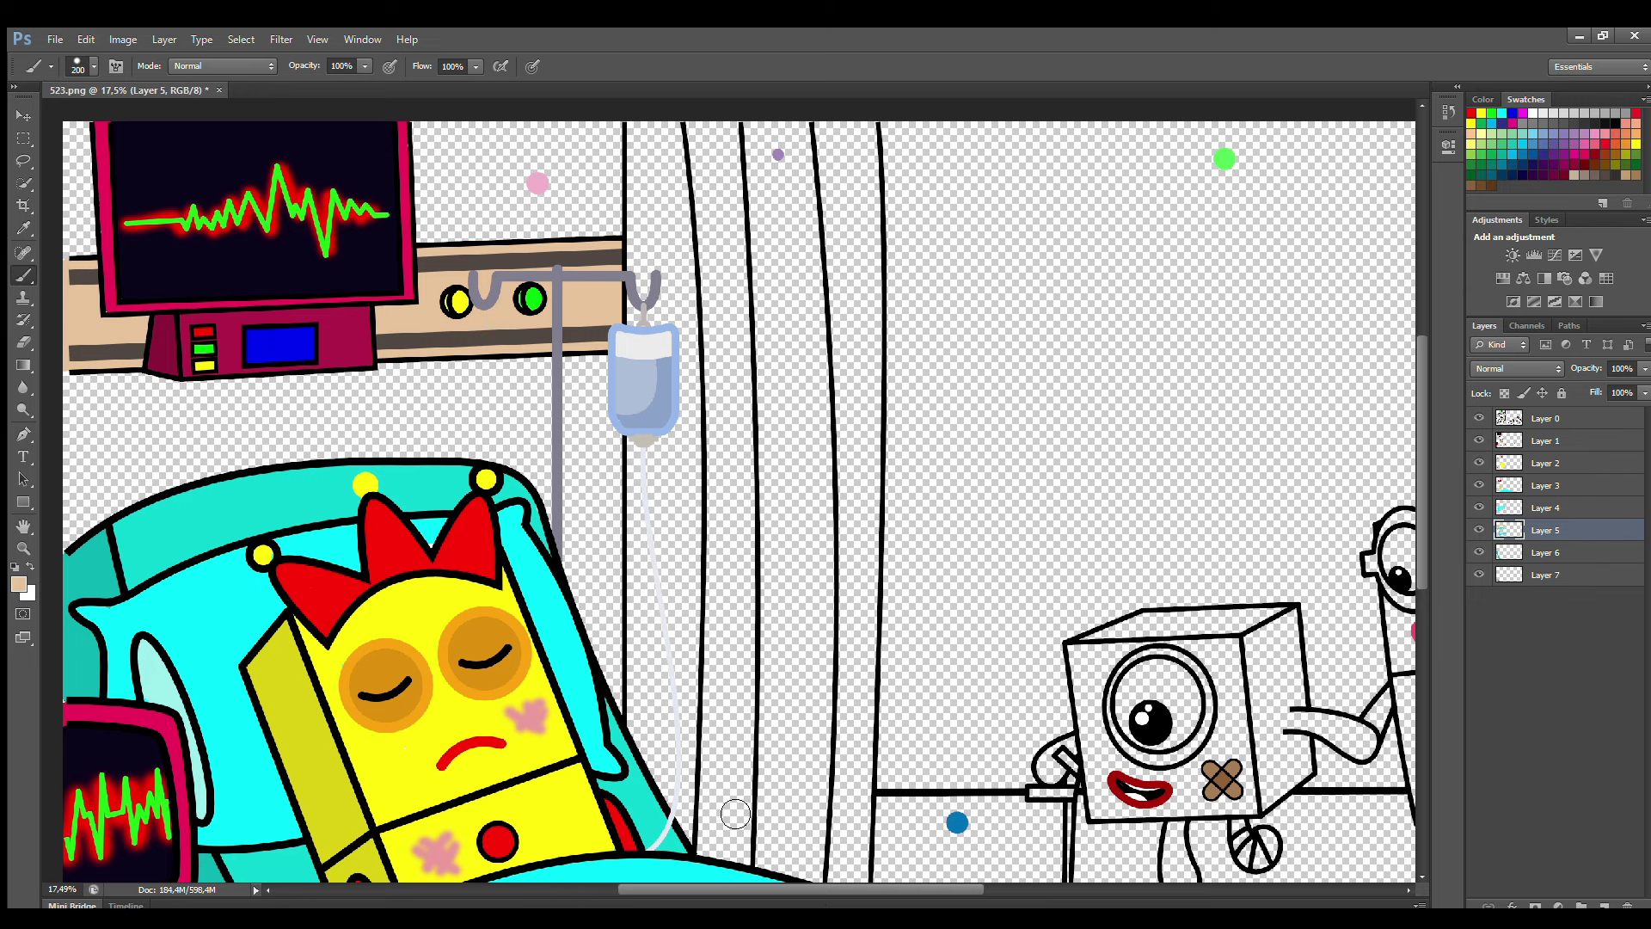
Paint the eyes of the glasses-wearing character and the one-eyed cube character white on Layer 1.
drag(817, 882, 889, 886)
drag(1420, 466, 1412, 530)
click(1546, 440)
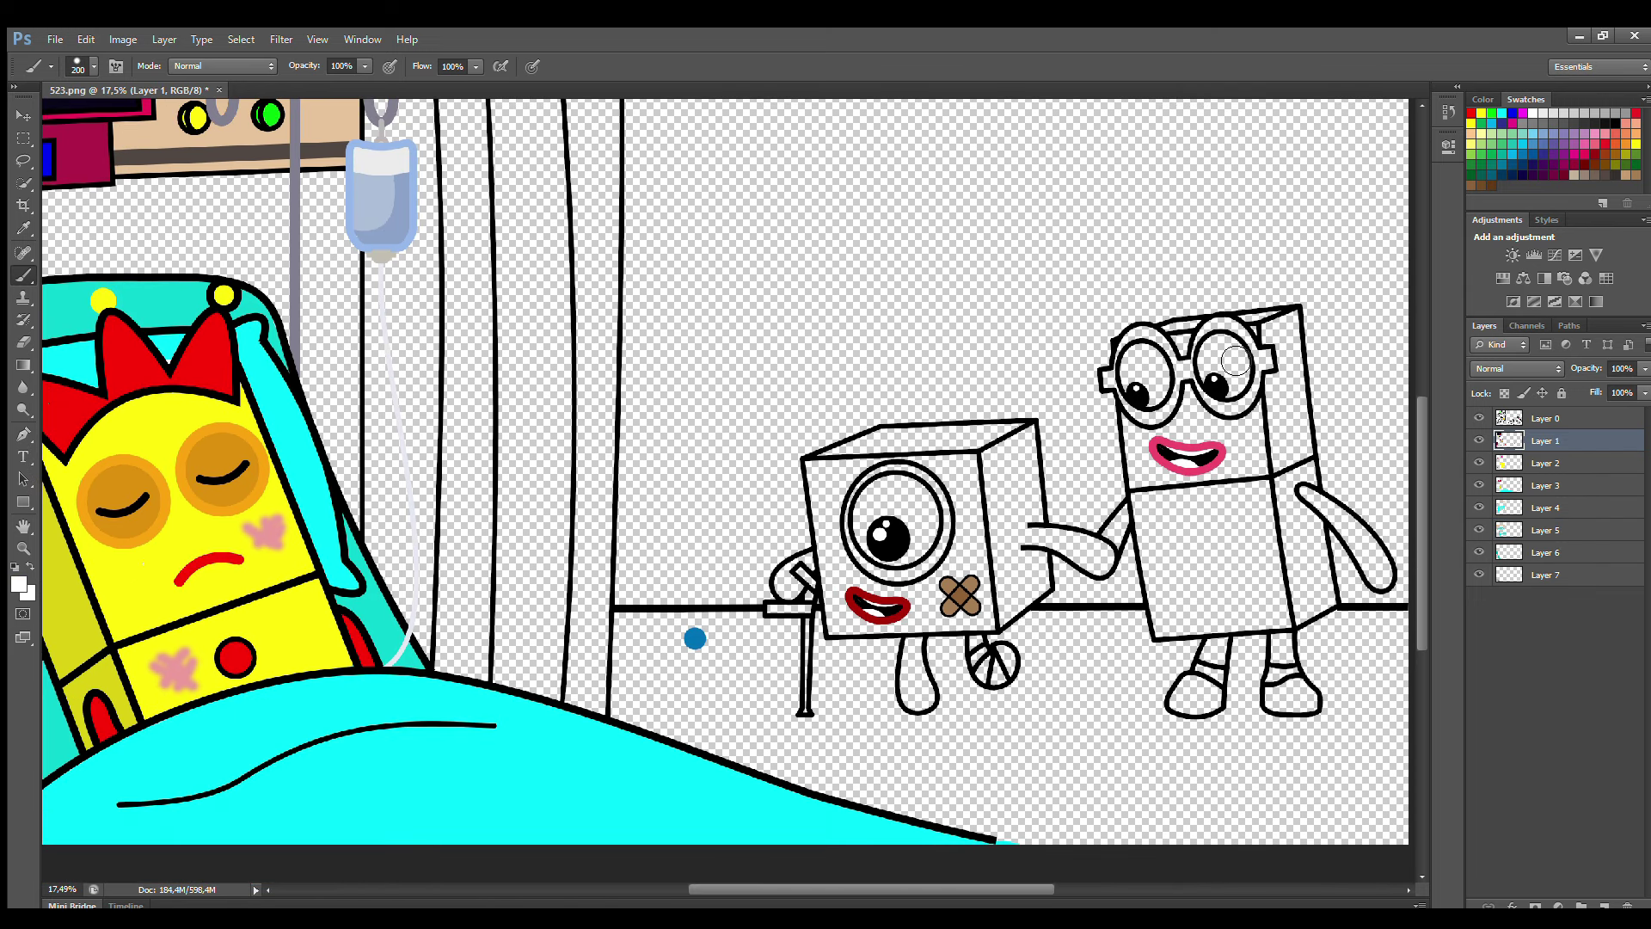
mouse_move(1211, 355)
mouse_down()
mouse_move(1226, 392)
mouse_move(1241, 357)
mouse_move(1243, 371)
mouse_up()
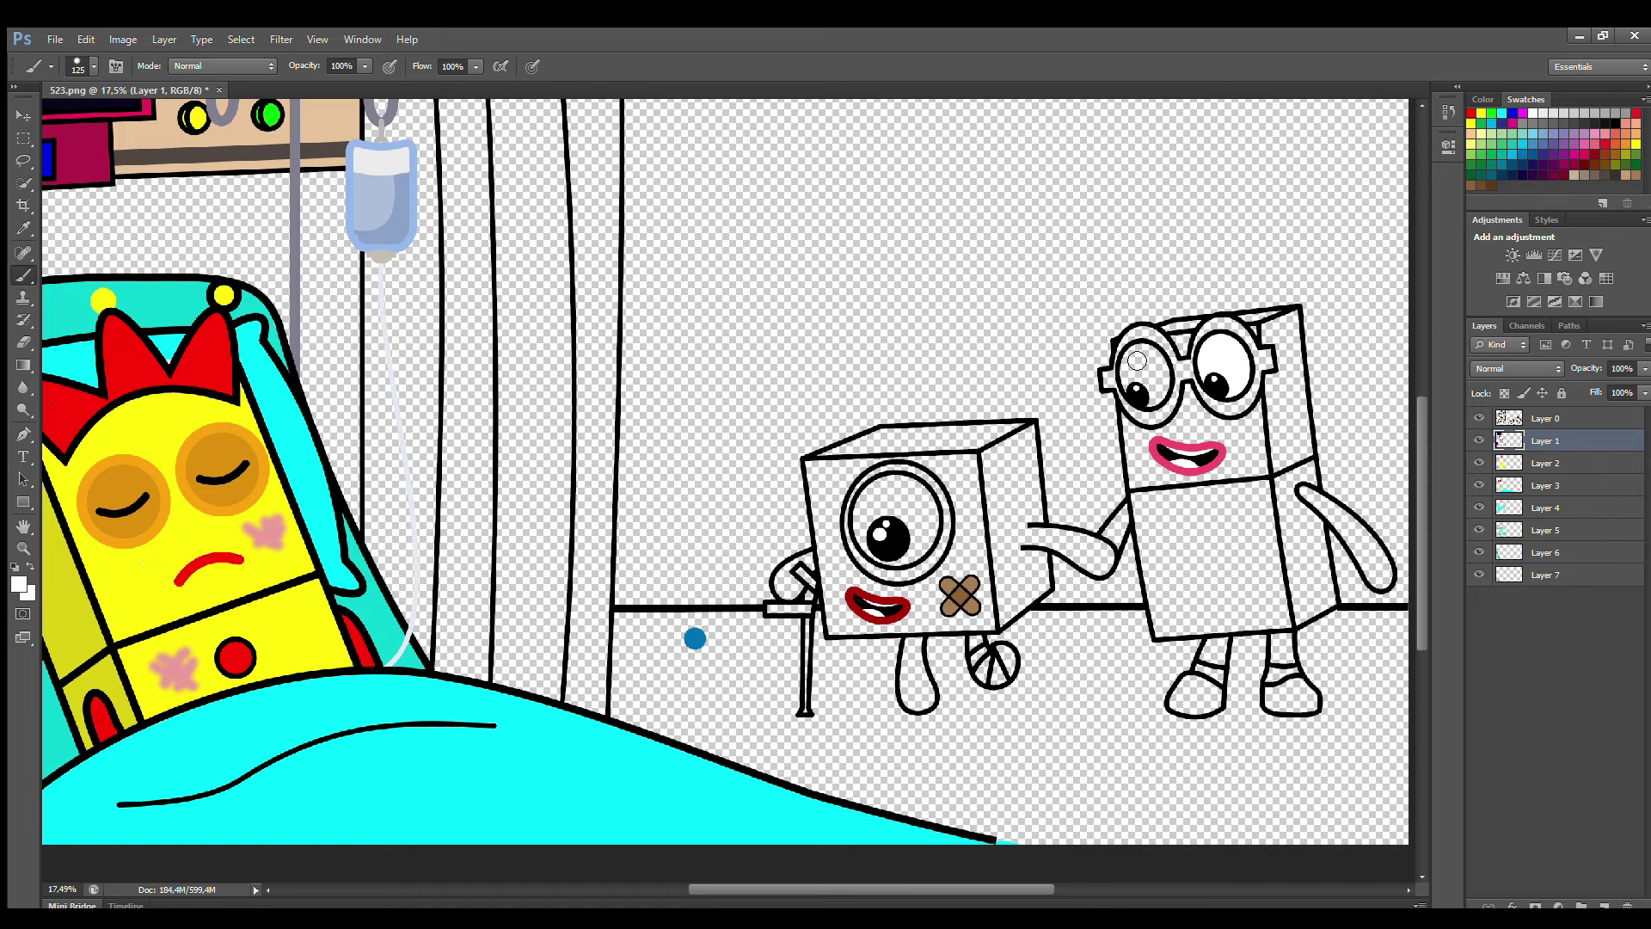
mouse_move(1137, 362)
mouse_down()
mouse_move(1131, 392)
mouse_move(1165, 379)
mouse_move(1141, 378)
mouse_up()
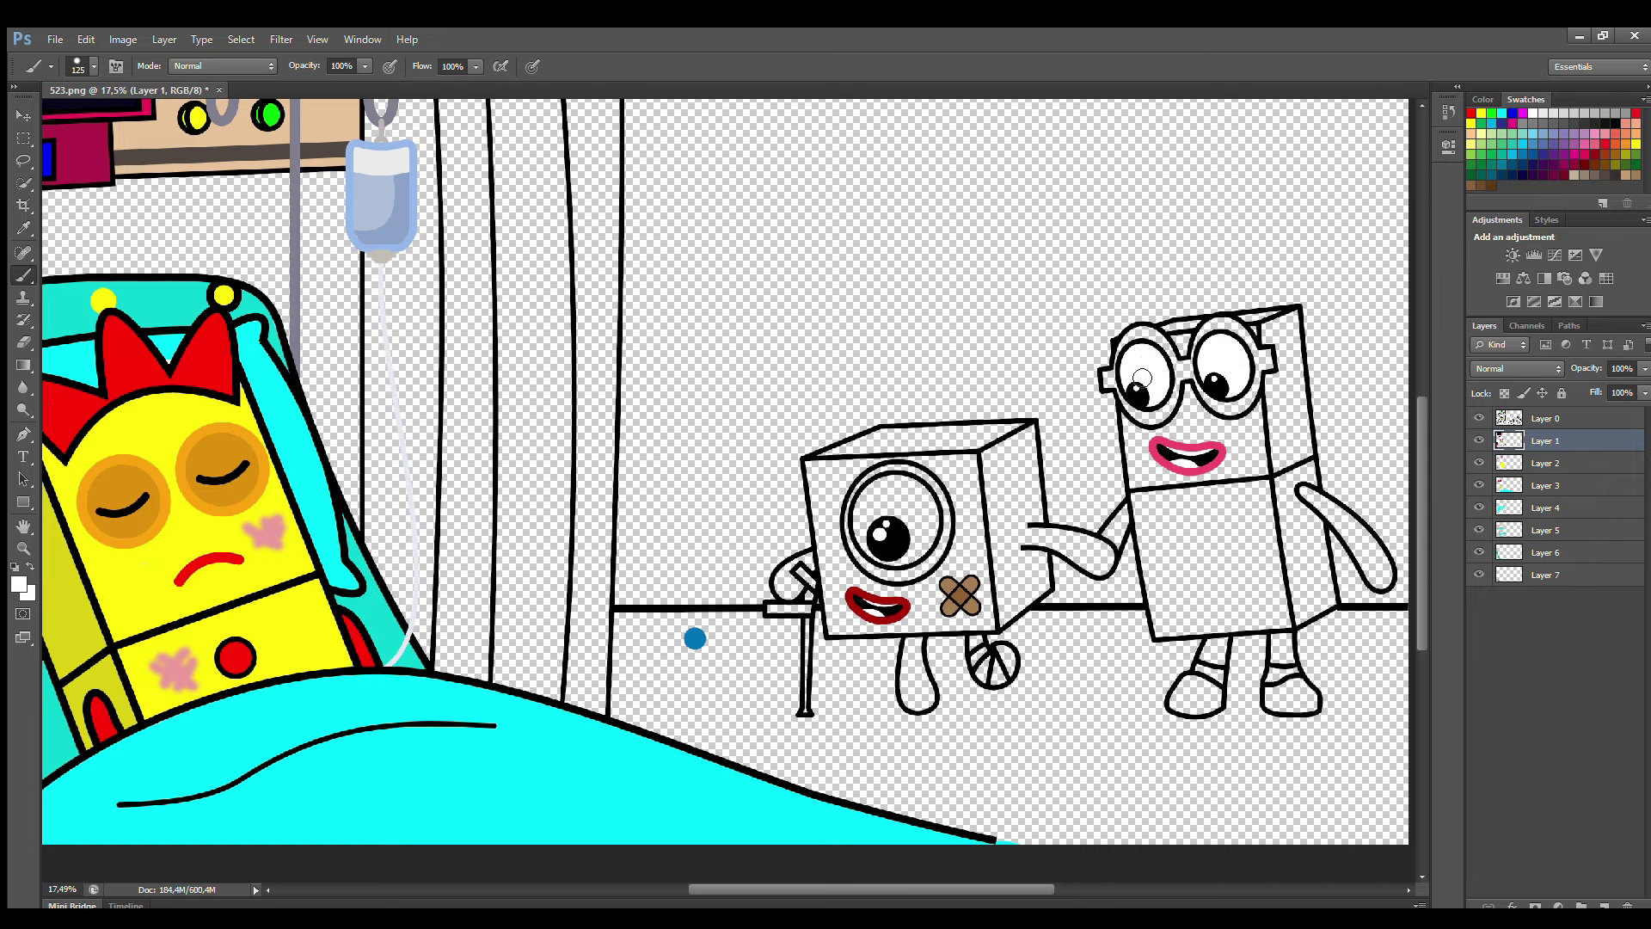
mouse_move(873, 508)
mouse_down()
mouse_move(895, 558)
mouse_move(927, 547)
mouse_move(933, 514)
mouse_move(899, 488)
mouse_move(881, 526)
mouse_up()
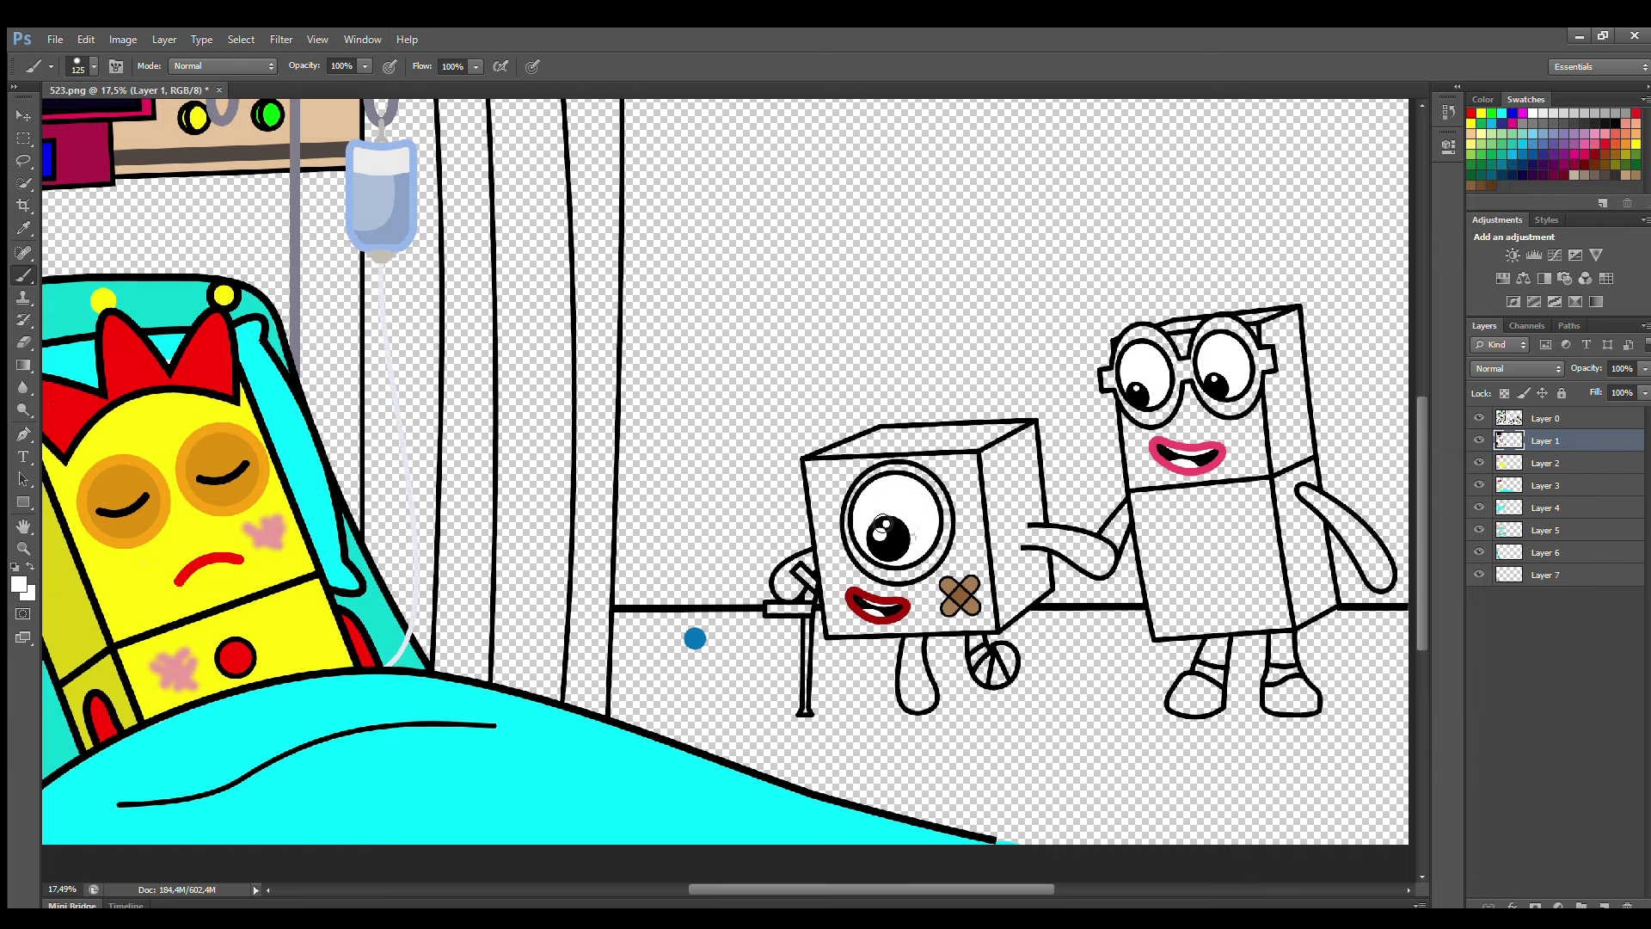
Paint the cube character's crutch brown on Layer 1 with a smaller brush.
click(1604, 140)
click(1635, 168)
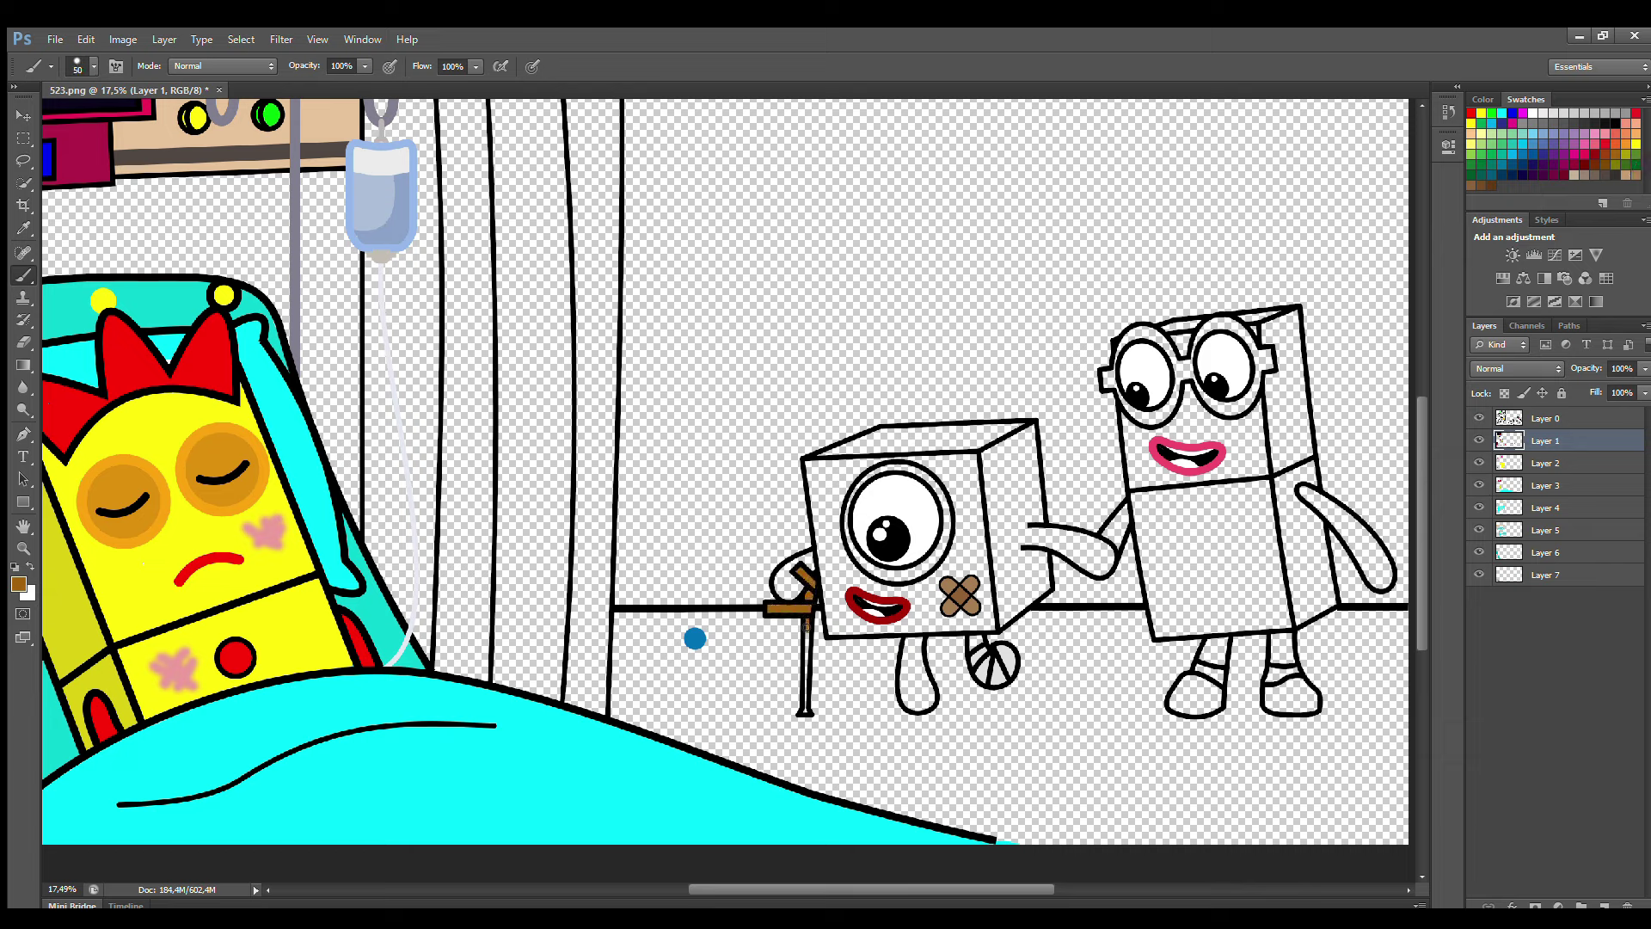
Paint the cube character's limbs and eye ring on Layer 2 in the dark red sampled from its lips.
click(1535, 465)
alt+click(907, 609)
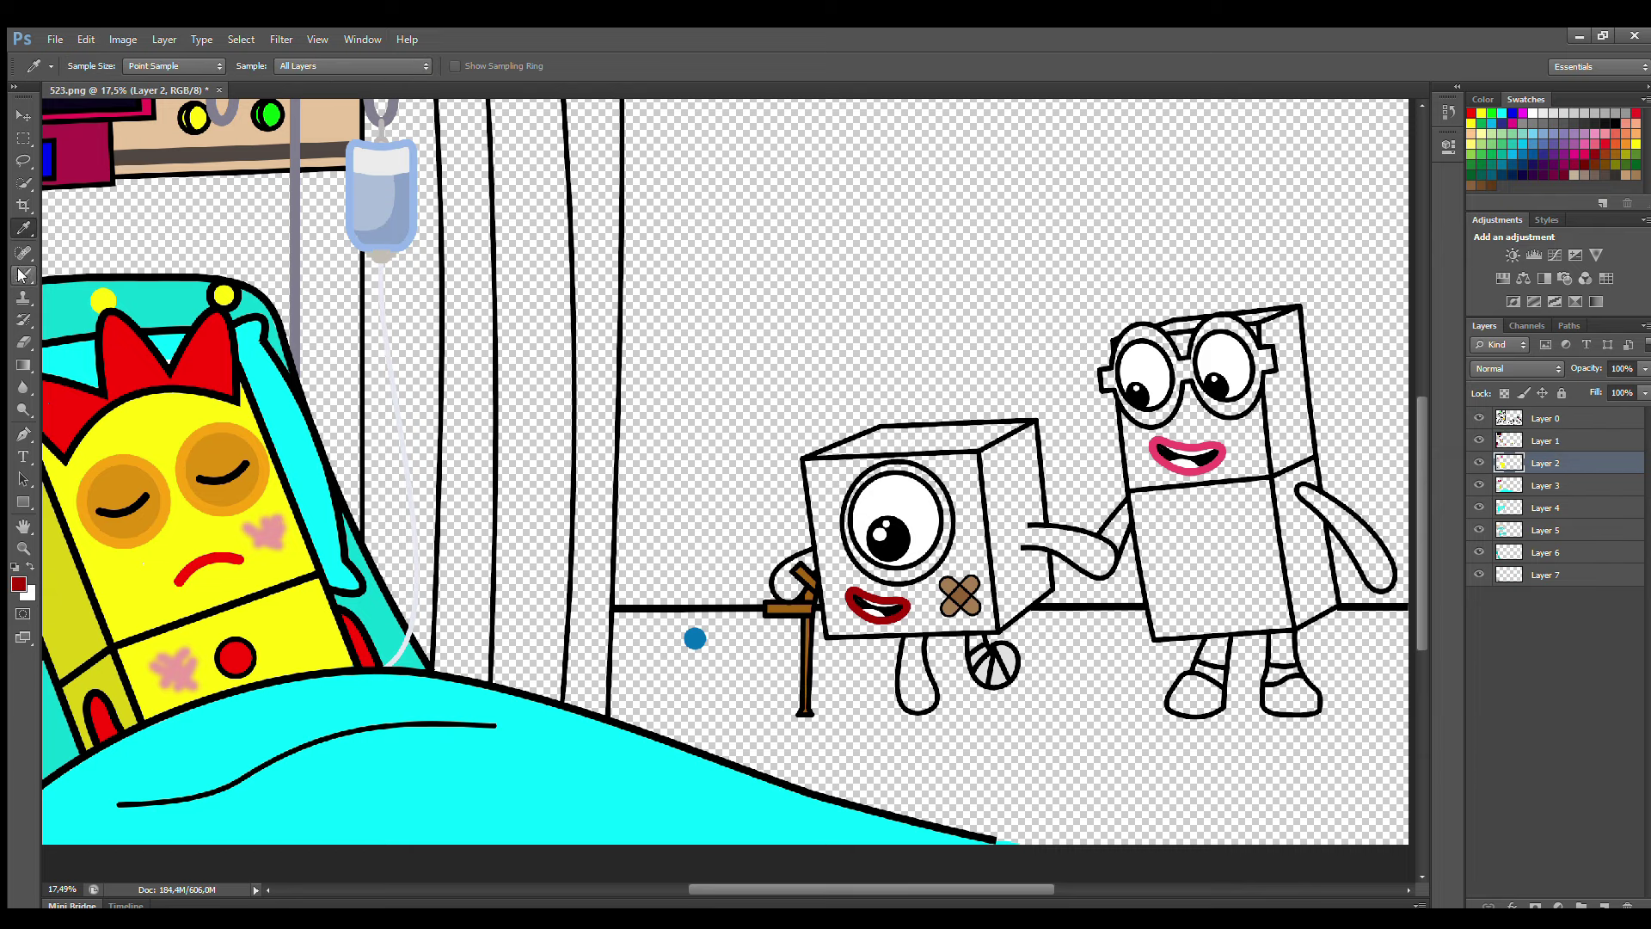
mouse_move(914, 646)
mouse_down()
mouse_move(910, 700)
mouse_move(926, 707)
mouse_move(917, 647)
mouse_up()
mouse_move(1036, 540)
mouse_down()
mouse_move(1088, 540)
mouse_move(1111, 569)
mouse_move(1066, 566)
mouse_move(1093, 558)
mouse_up()
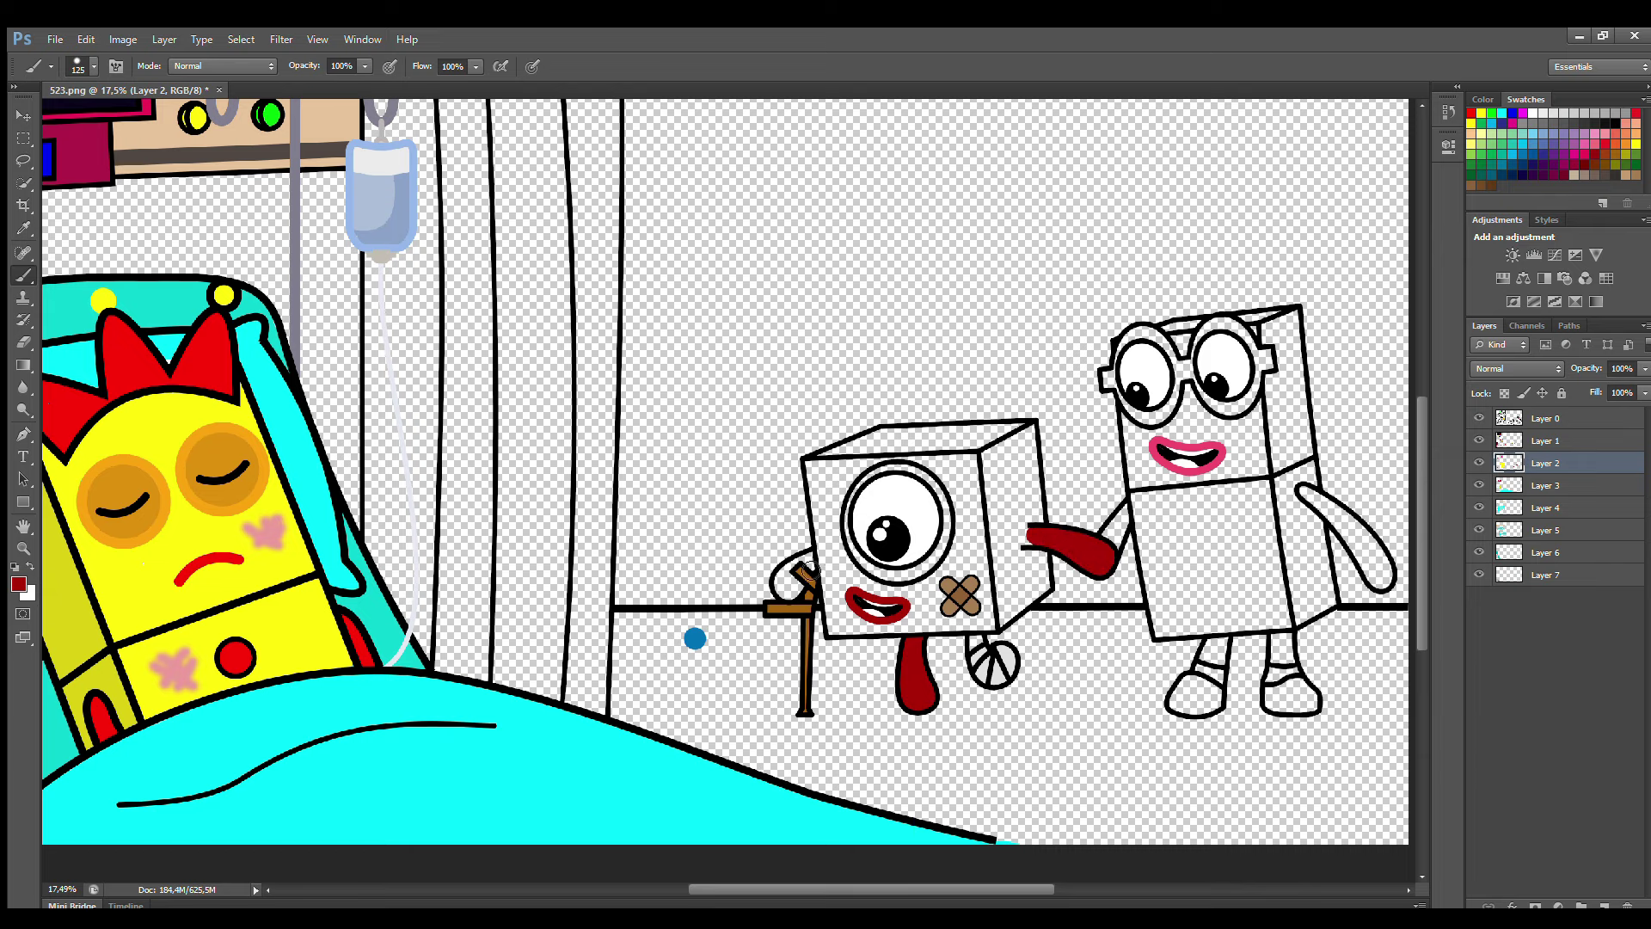
mouse_move(813, 567)
mouse_down()
mouse_move(783, 589)
mouse_move(805, 567)
mouse_up()
mouse_move(877, 480)
mouse_down()
mouse_move(847, 533)
mouse_move(855, 563)
mouse_move(912, 585)
mouse_move(946, 540)
mouse_move(924, 475)
mouse_move(871, 486)
mouse_up()
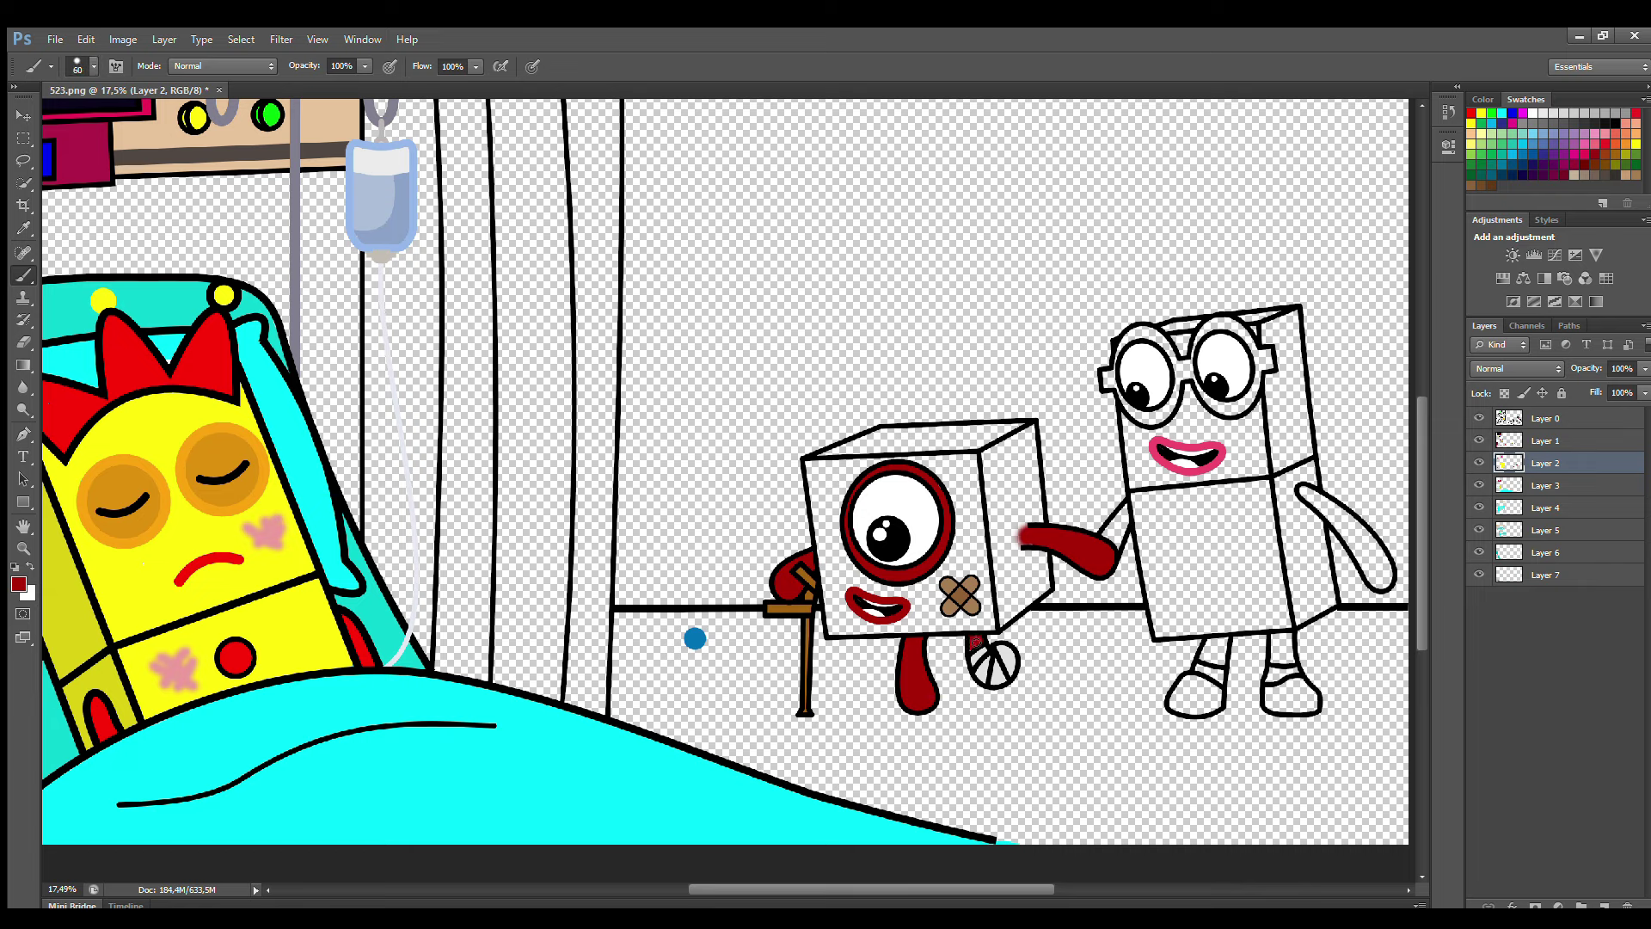
Fill the cube character's front face bright red on Layer 3 with a brush enlarged to size 200.
key(alt+bracketleft)
alt+click(867, 495)
key(bracketright)
mouse_move(813, 469)
mouse_down()
mouse_move(837, 632)
mouse_move(883, 633)
mouse_move(993, 627)
mouse_move(974, 465)
mouse_move(827, 473)
mouse_move(832, 496)
mouse_move(971, 506)
mouse_move(979, 612)
mouse_move(868, 624)
mouse_move(841, 521)
mouse_move(925, 597)
mouse_up()
key(bracketright)
key(bracketright)
key(bracketright)
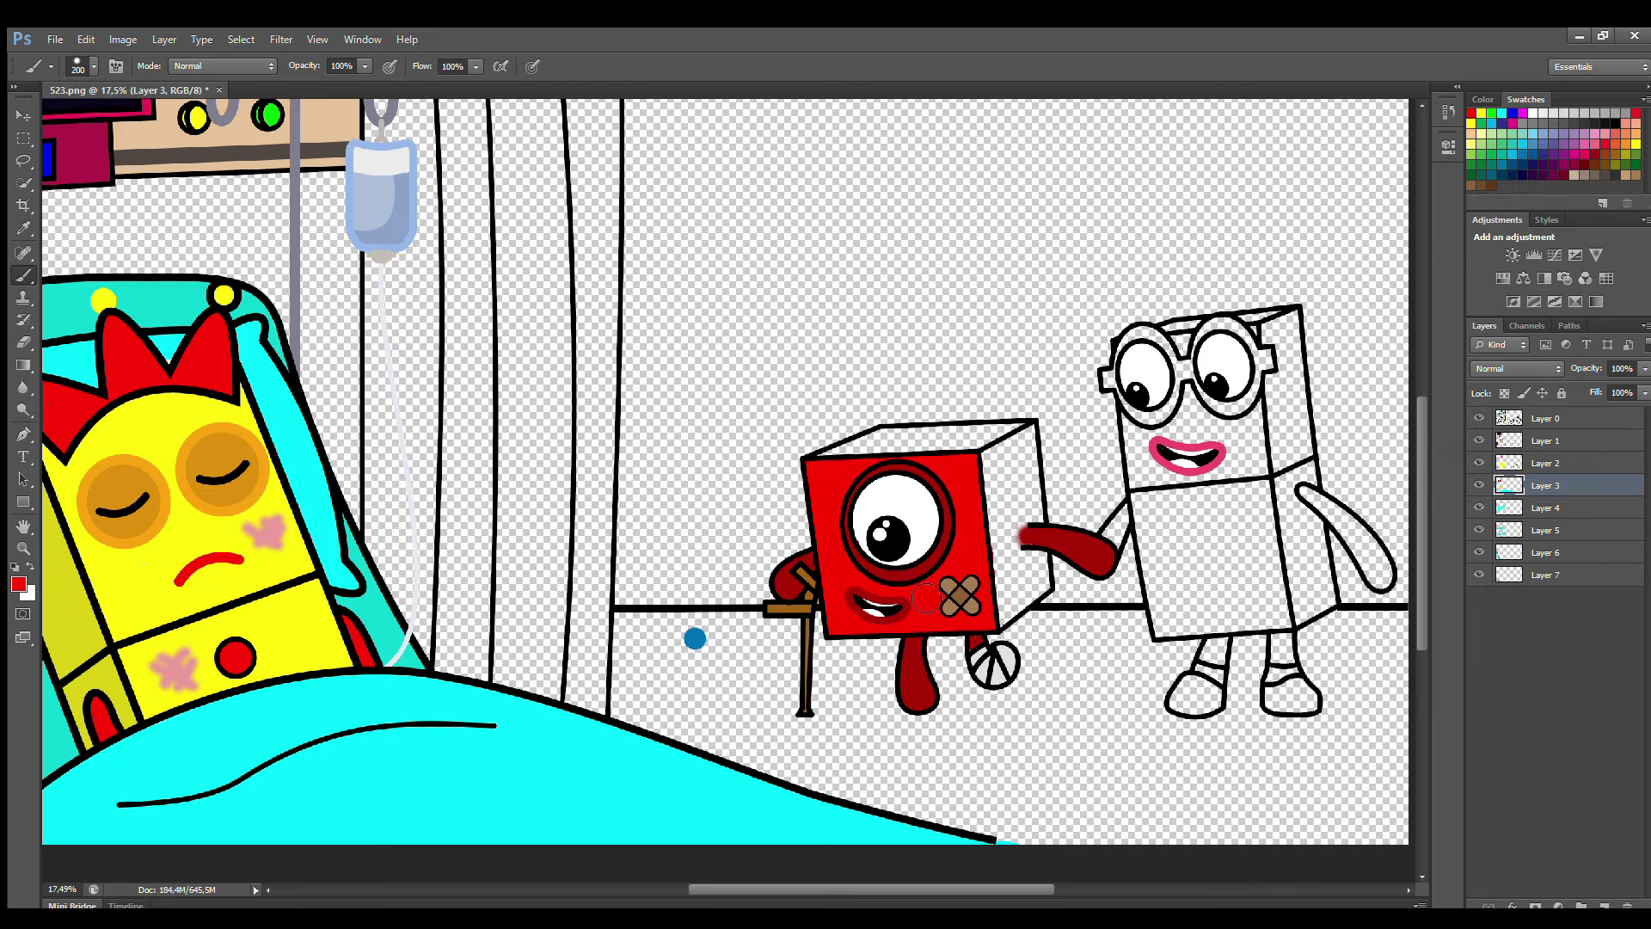
Paint the cube character's top and side faces a darker red on Layer 4.
key(alt+bracketleft)
key(i)
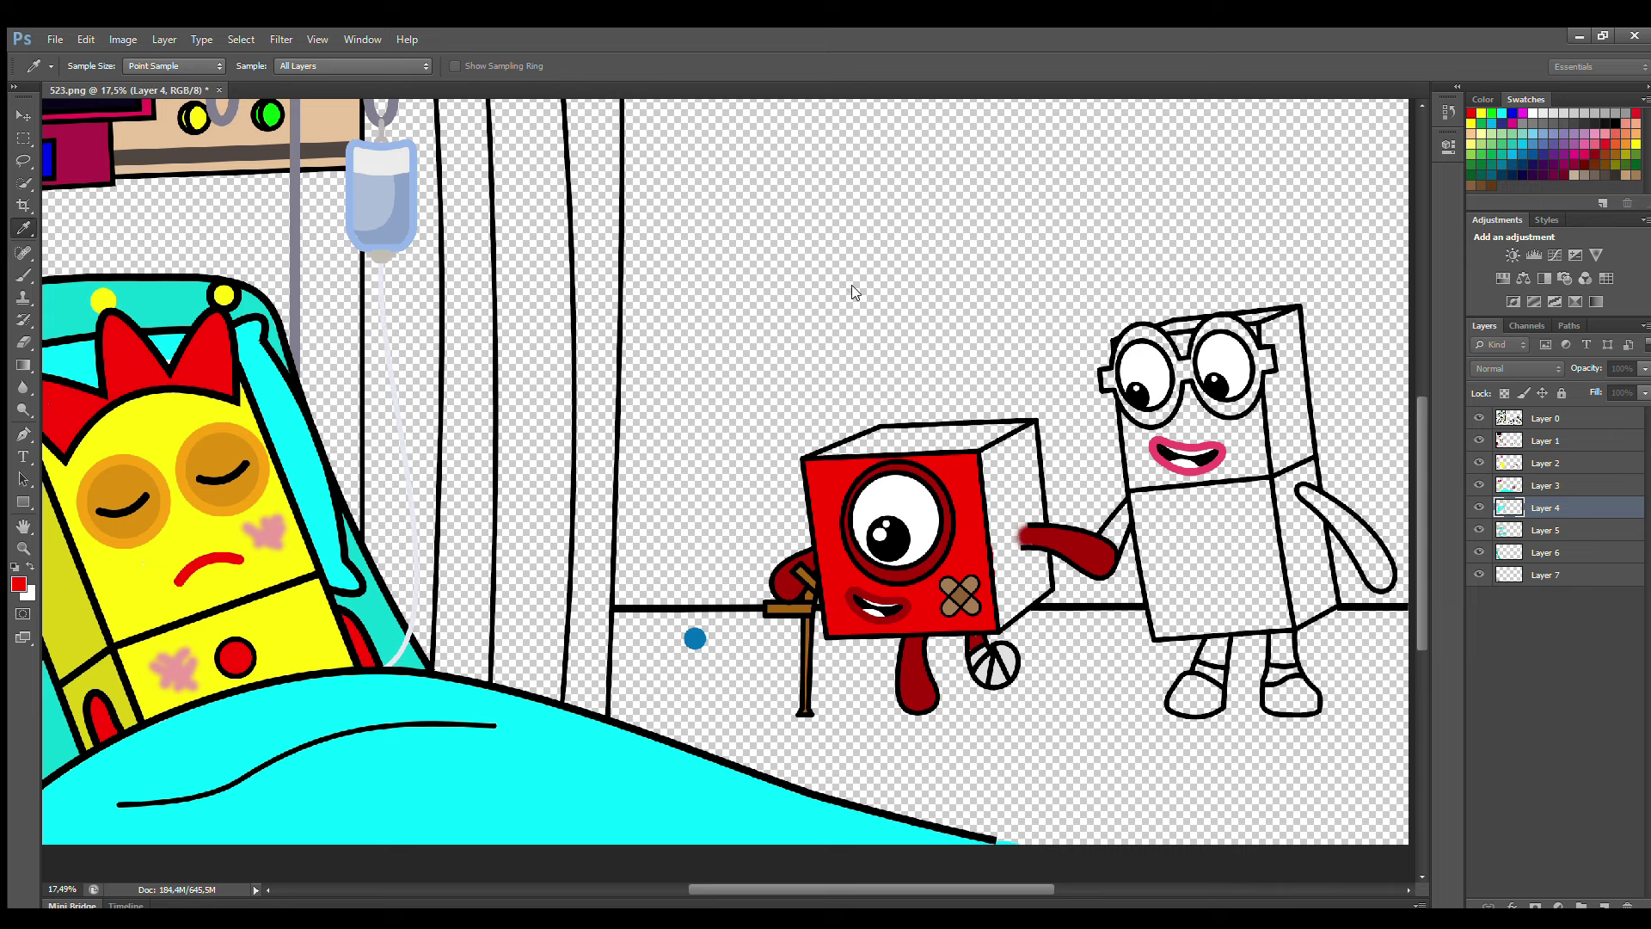
key(b)
mouse_move(822, 459)
mouse_down()
mouse_move(1033, 442)
mouse_move(1049, 576)
mouse_move(1023, 611)
mouse_move(1001, 467)
mouse_move(1024, 528)
mouse_up()
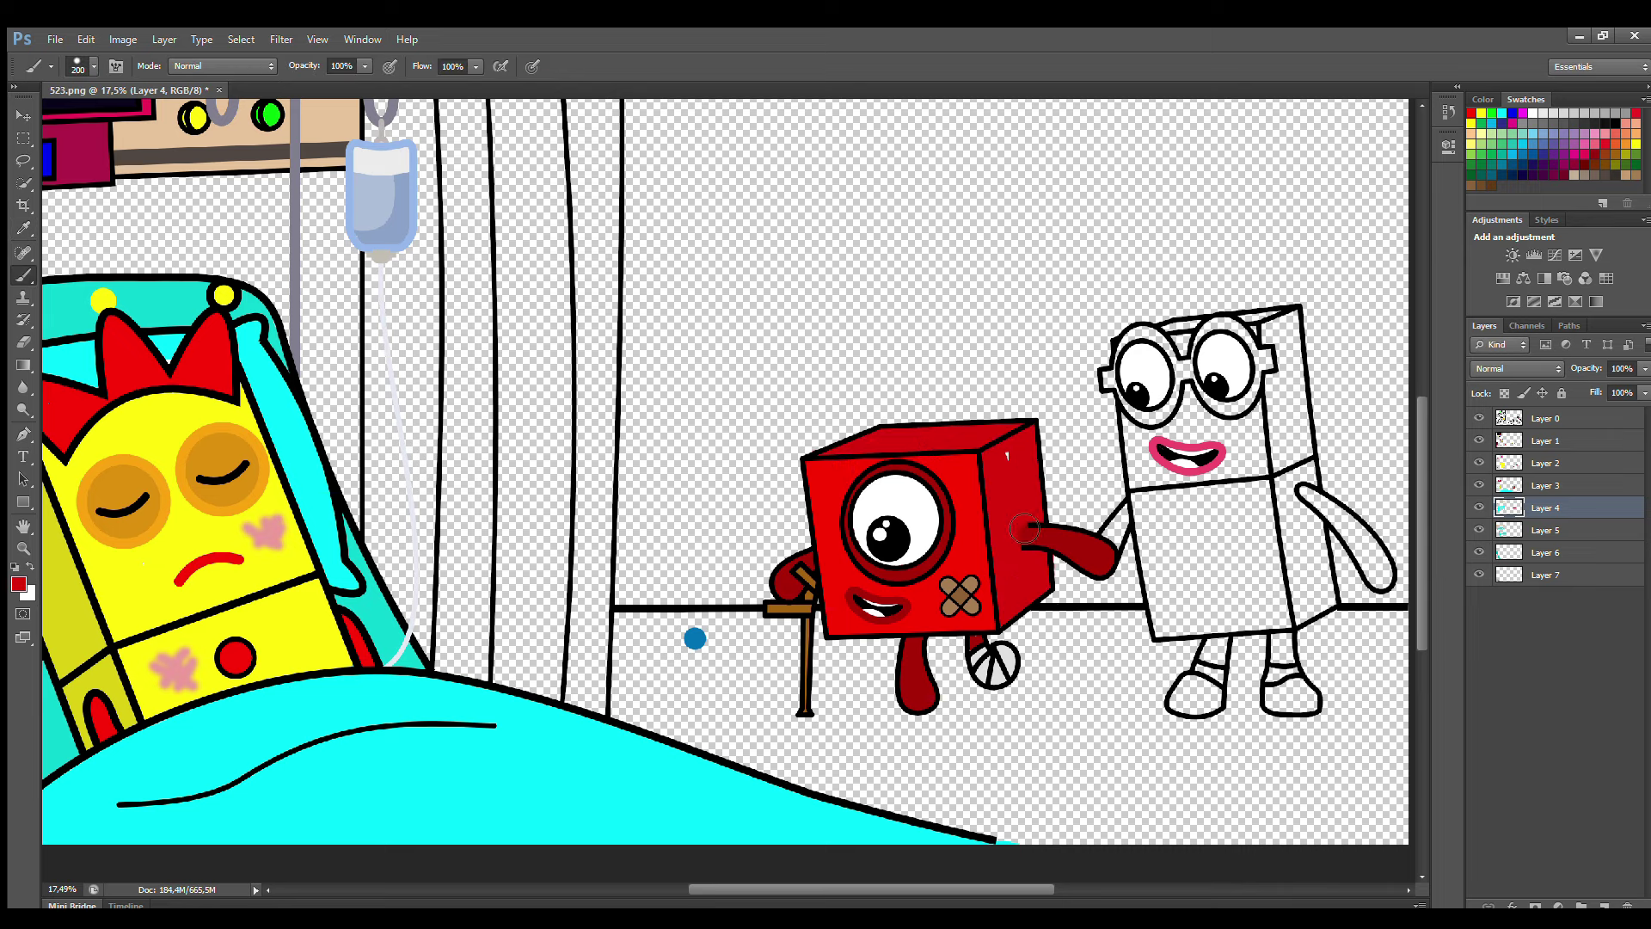
Paint both arms of the glasses-wearing character purple on Layer 2.
click(1553, 440)
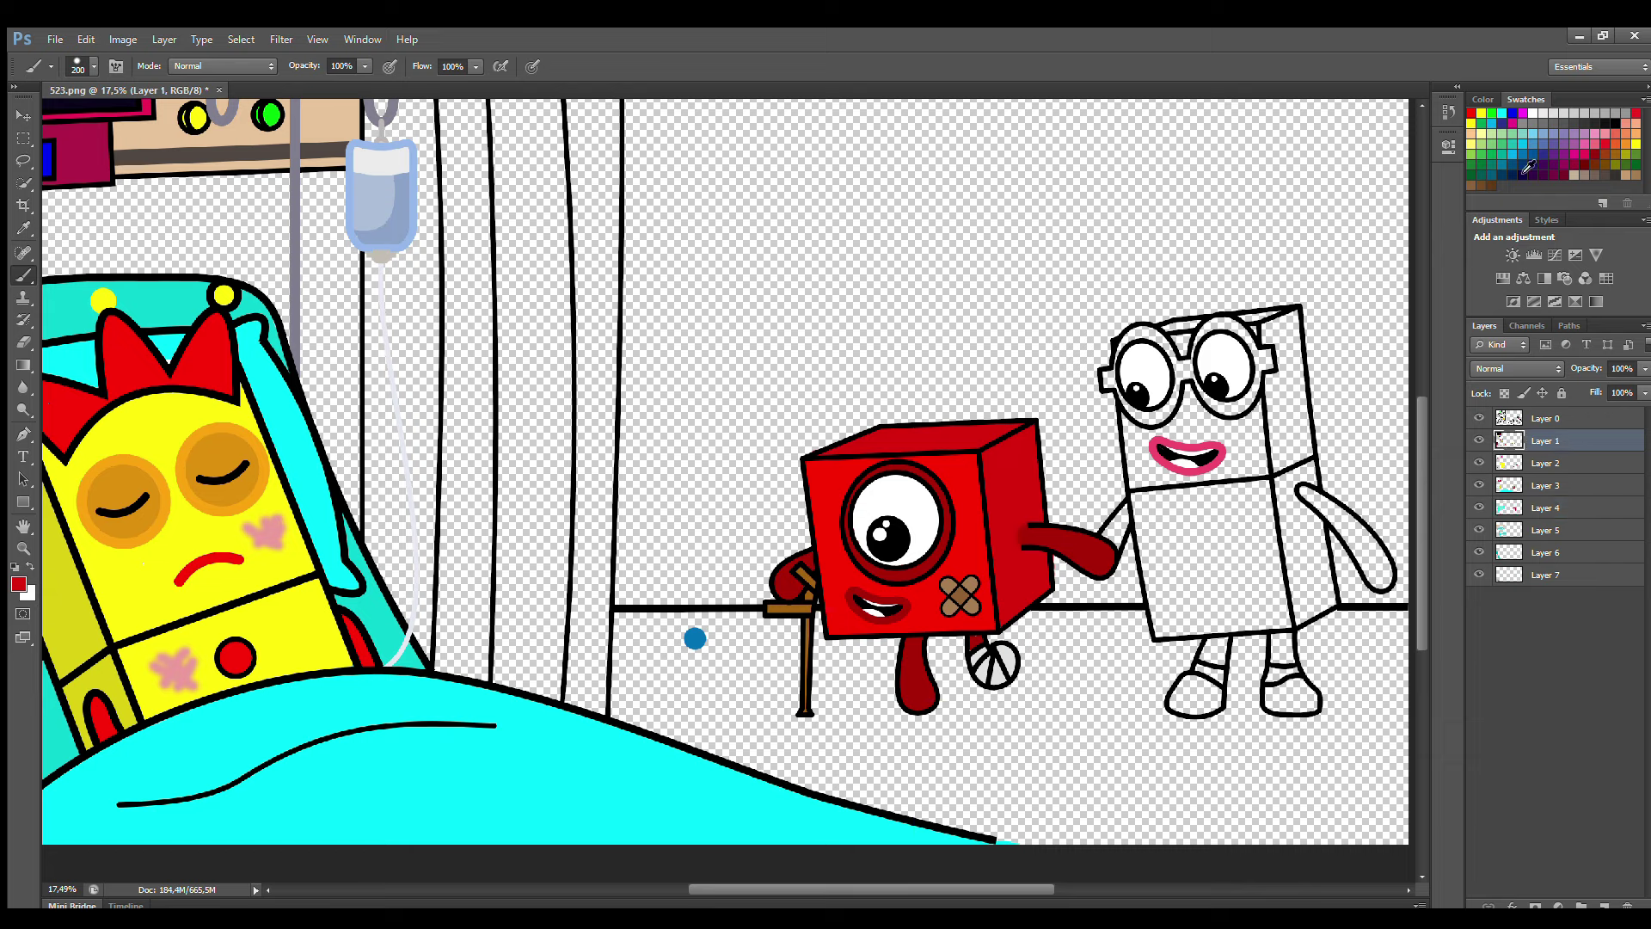
click(1532, 112)
click(1563, 462)
click(1565, 160)
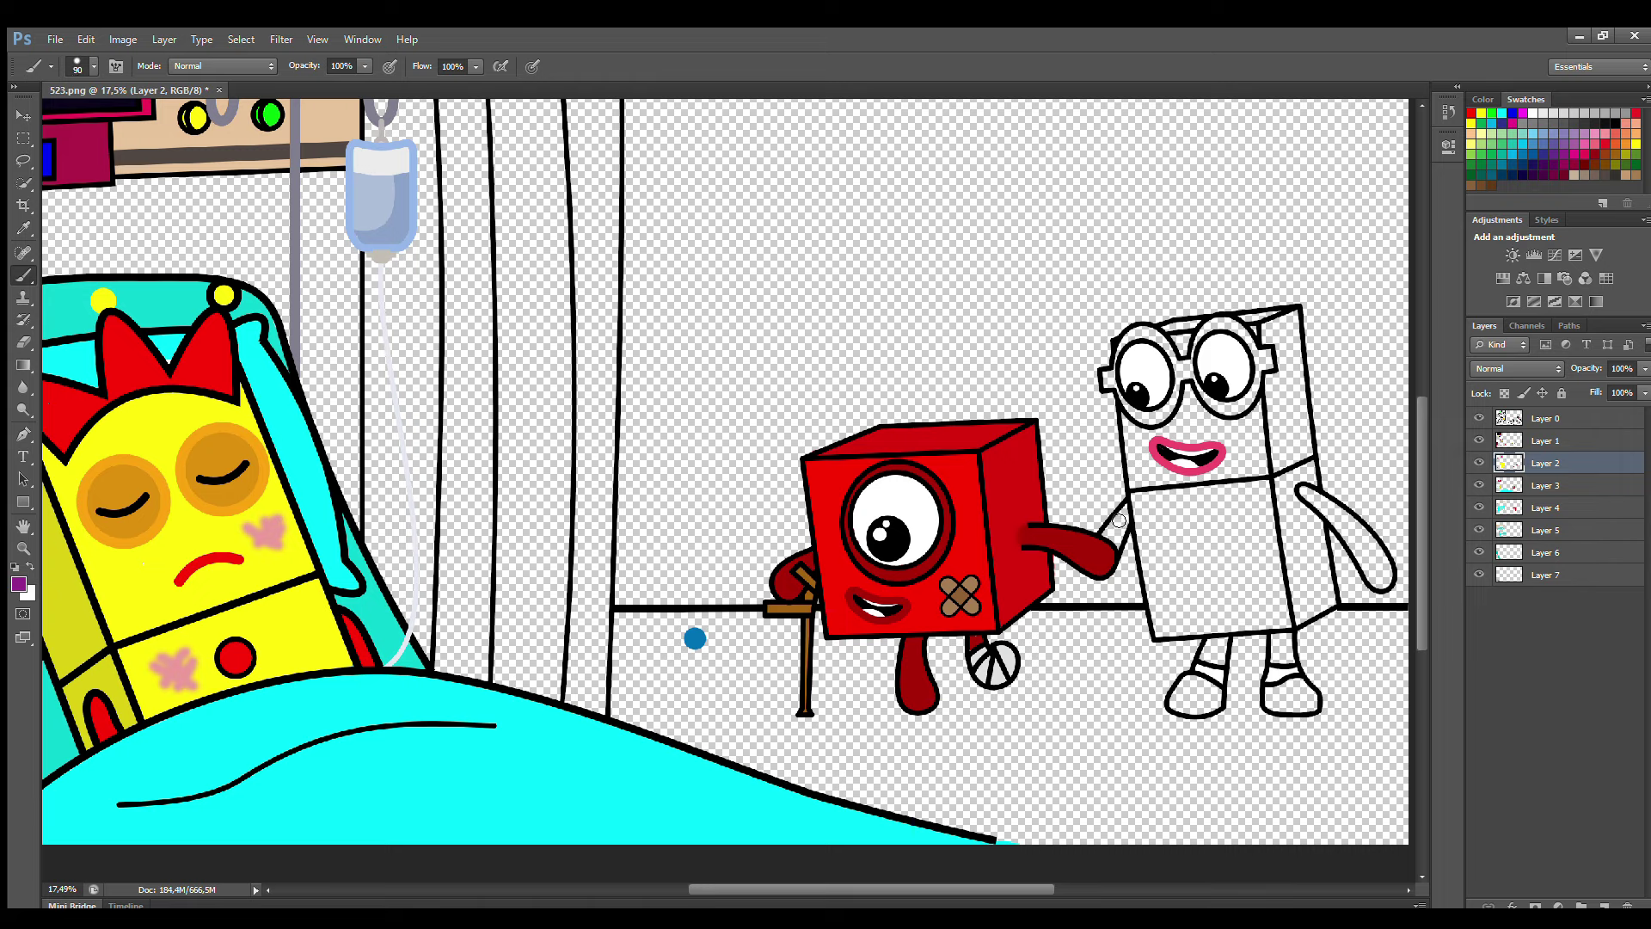
drag(1119, 520, 1111, 530)
mouse_move(1316, 501)
mouse_down()
mouse_move(1380, 585)
mouse_move(1374, 544)
mouse_move(1322, 496)
mouse_move(1359, 530)
mouse_up()
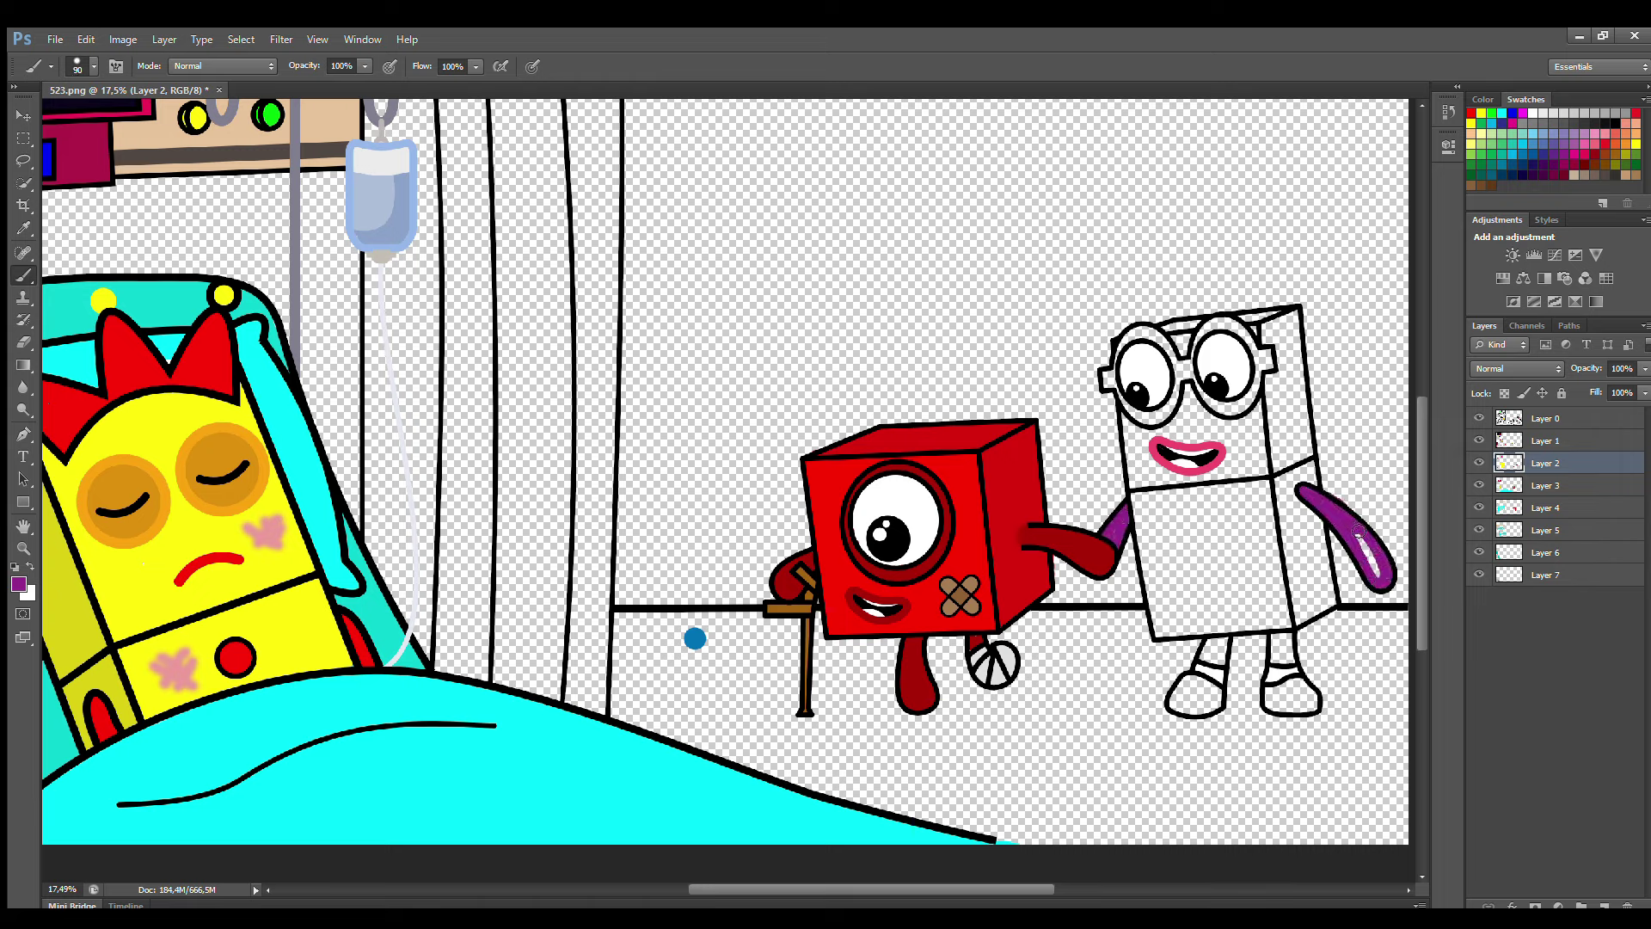
key(e)
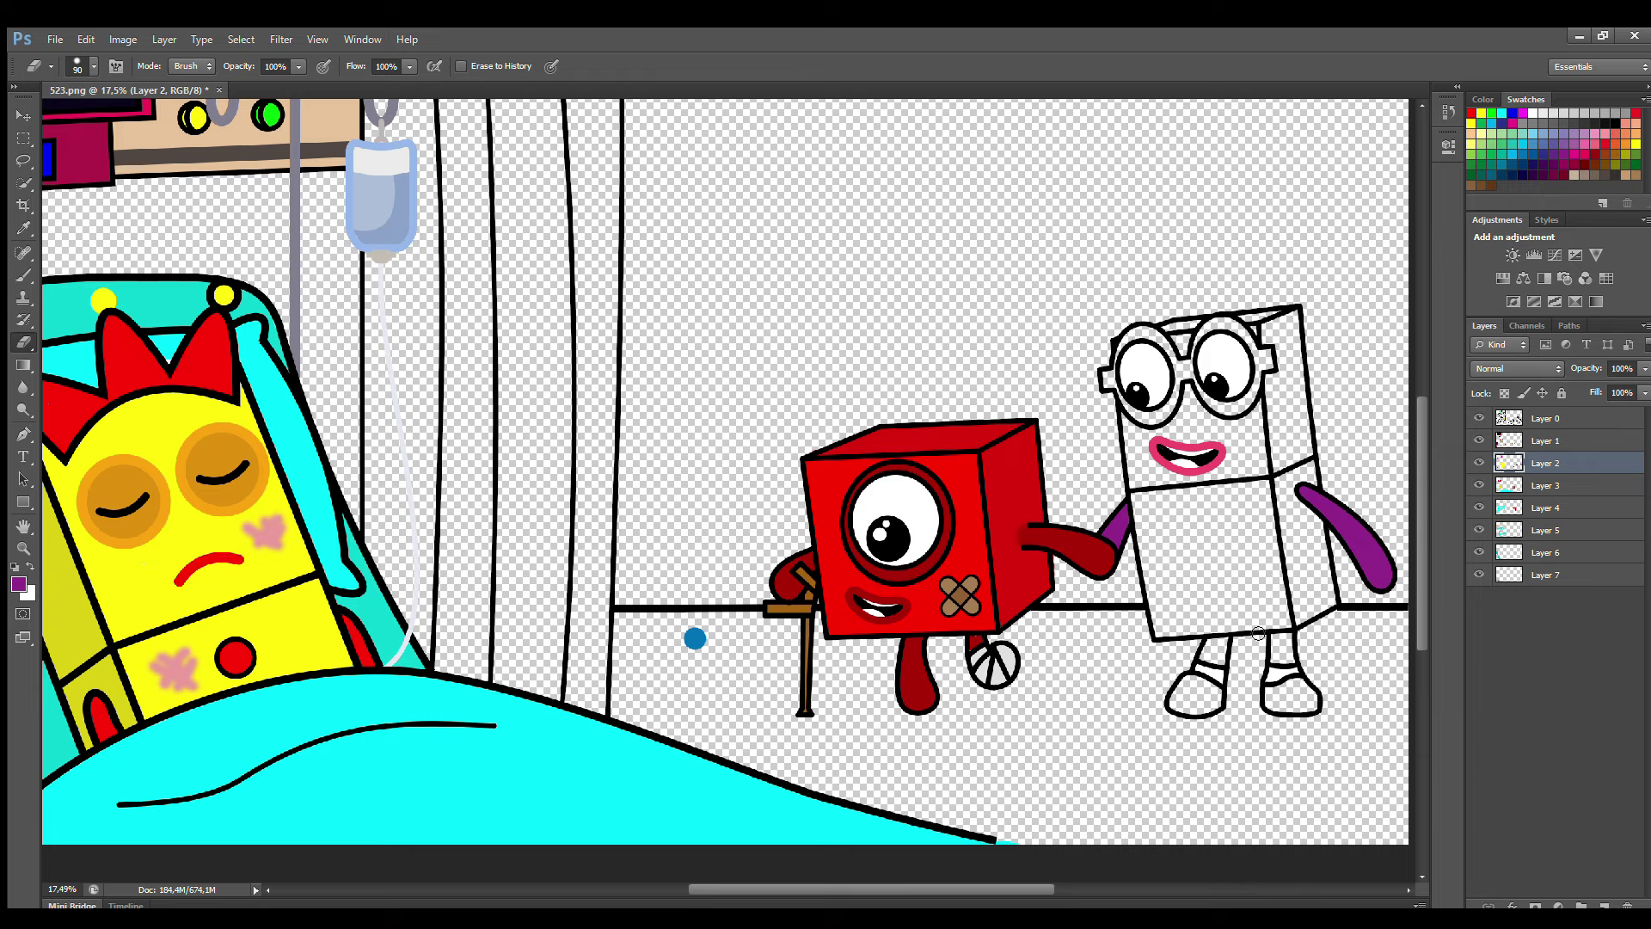
Paint the tall character's legs and glasses frame purple on Layer 2.
key(b)
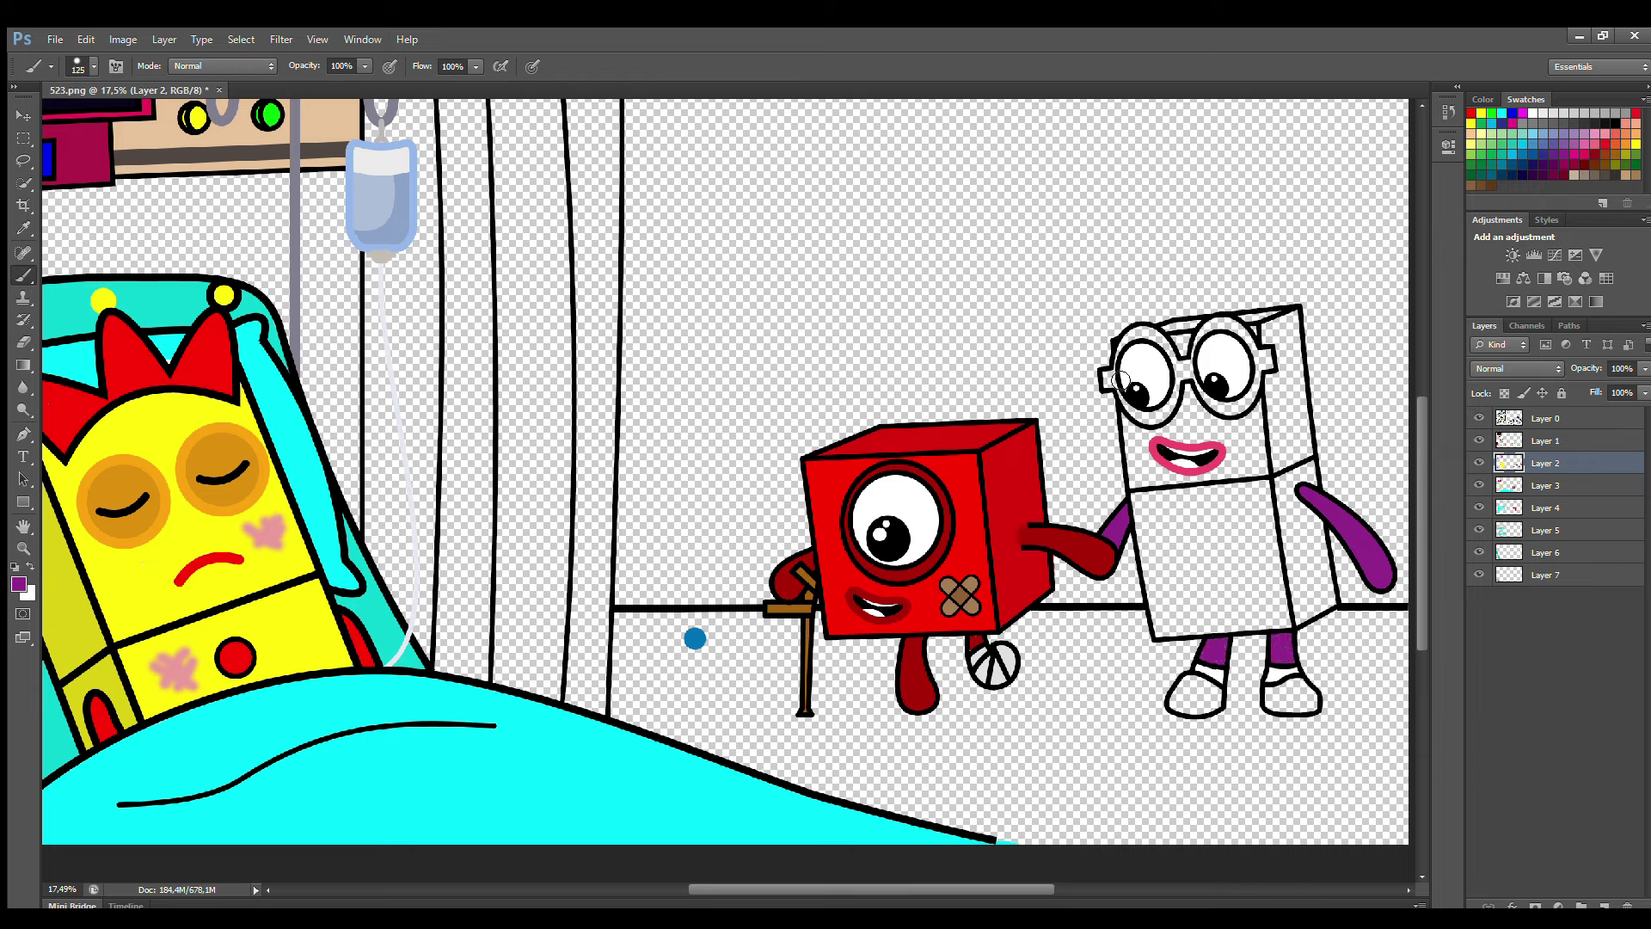
mouse_move(1126, 359)
mouse_down()
mouse_move(1153, 337)
mouse_move(1193, 372)
mouse_move(1222, 325)
mouse_move(1270, 369)
mouse_move(1233, 410)
mouse_move(1194, 373)
mouse_move(1201, 388)
mouse_move(1179, 377)
mouse_move(1169, 415)
mouse_move(1144, 417)
mouse_move(1110, 380)
mouse_up()
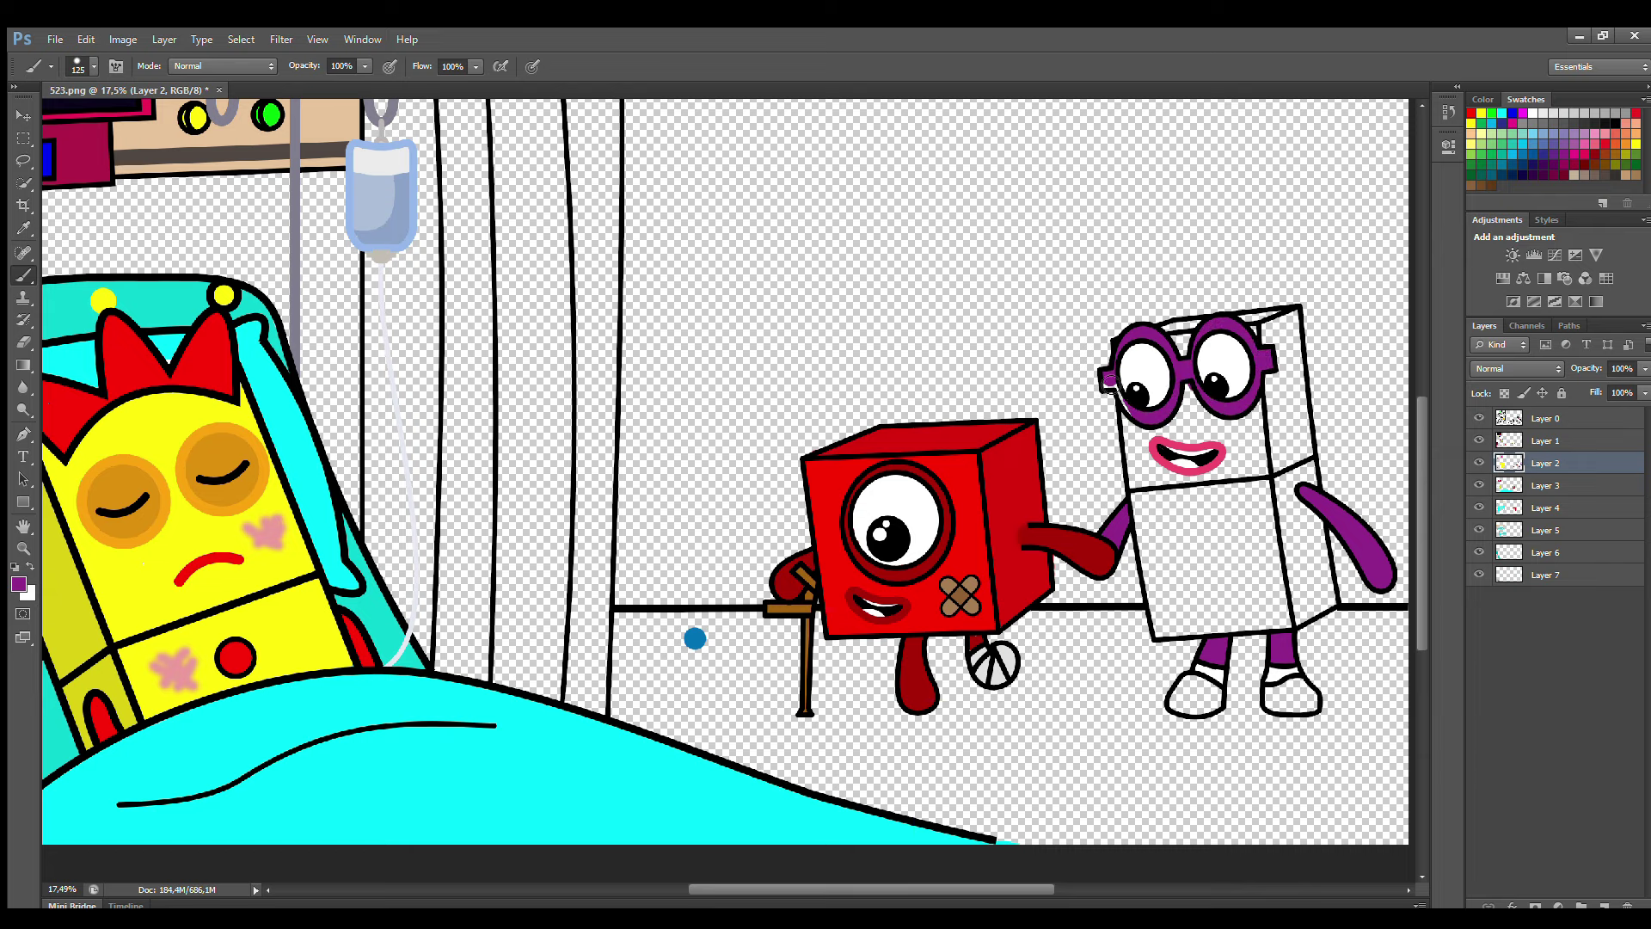
key(e)
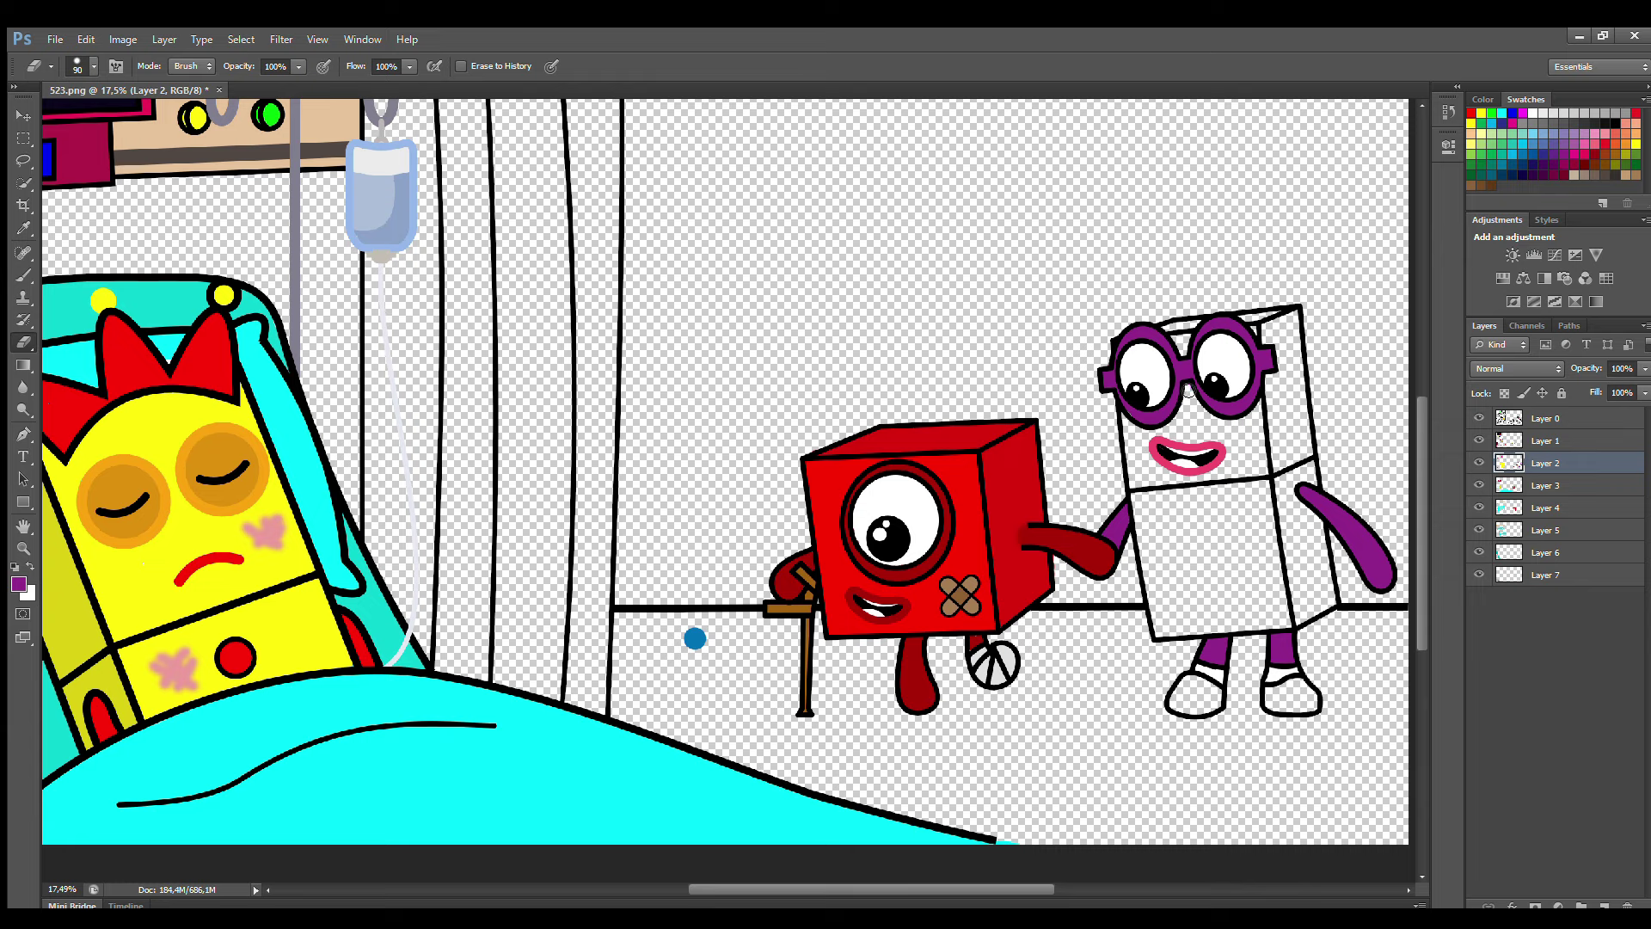
Fill the front faces of the tall character's two blocks with orange on Layer 3, using a progressively larger brush.
key(b)
click(1546, 485)
click(1624, 144)
key(bracketright)
key(bracketright)
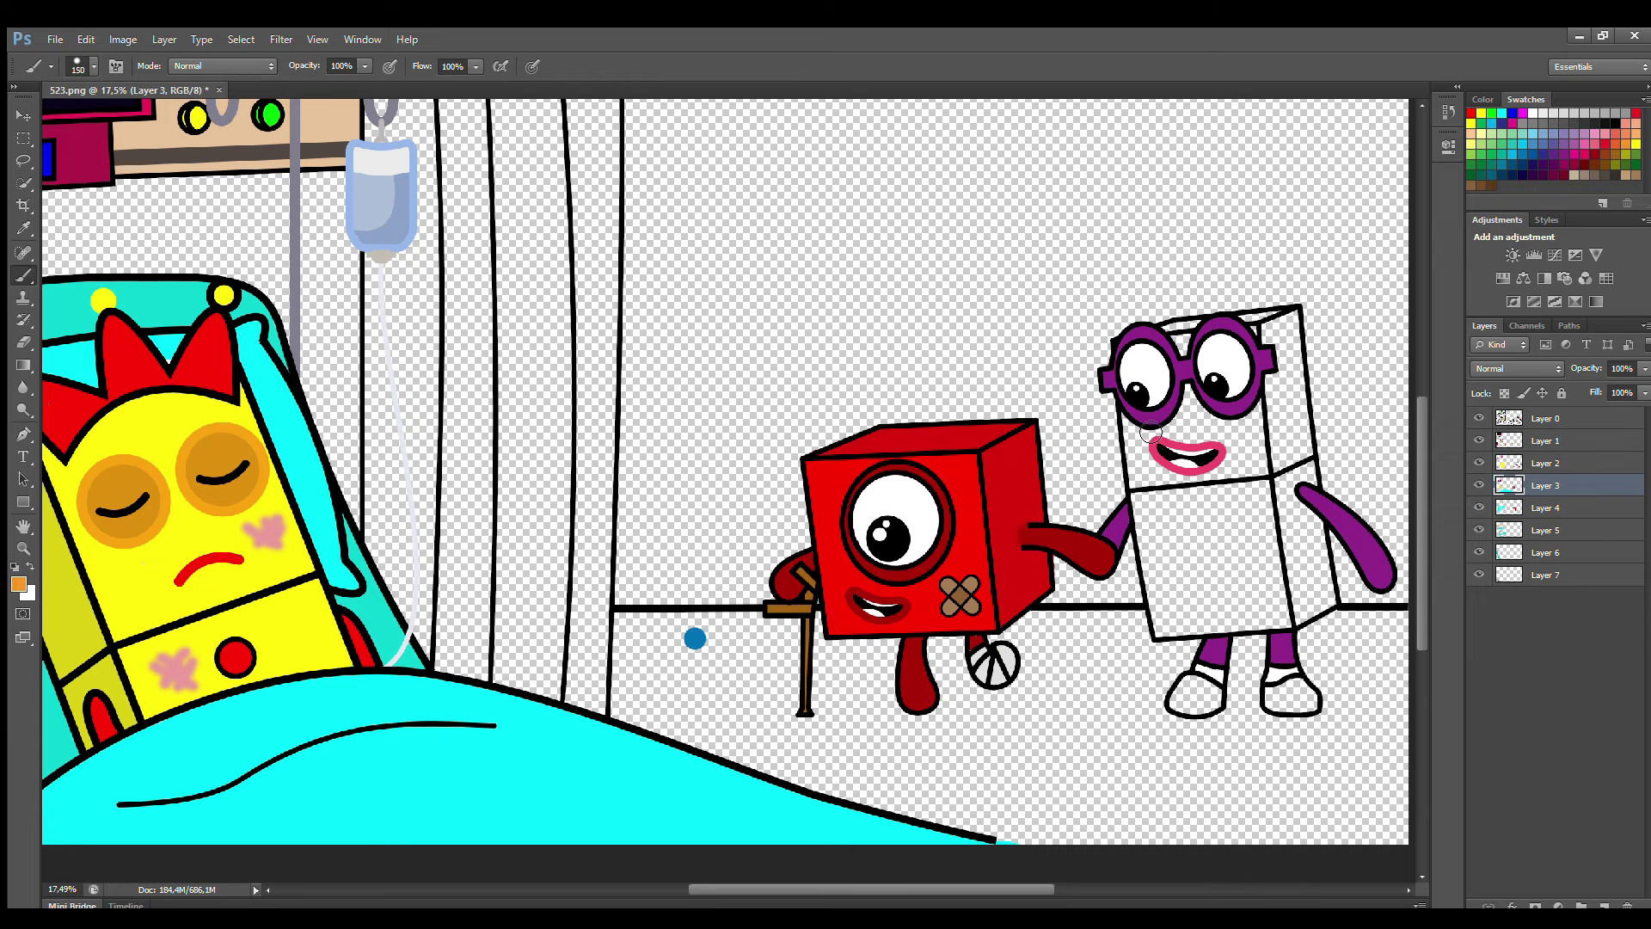
mouse_move(1133, 413)
mouse_down()
mouse_move(1170, 632)
mouse_move(1288, 628)
mouse_move(1253, 342)
mouse_move(1179, 357)
mouse_move(1175, 398)
mouse_move(1186, 553)
mouse_move(1254, 618)
mouse_move(1236, 424)
mouse_move(1216, 593)
mouse_move(1222, 473)
mouse_up()
key(bracketright)
key(bracketright)
key(bracketright)
Paint the tall character's top and side faces and both shoes a darker orange on Layer 4.
click(1546, 508)
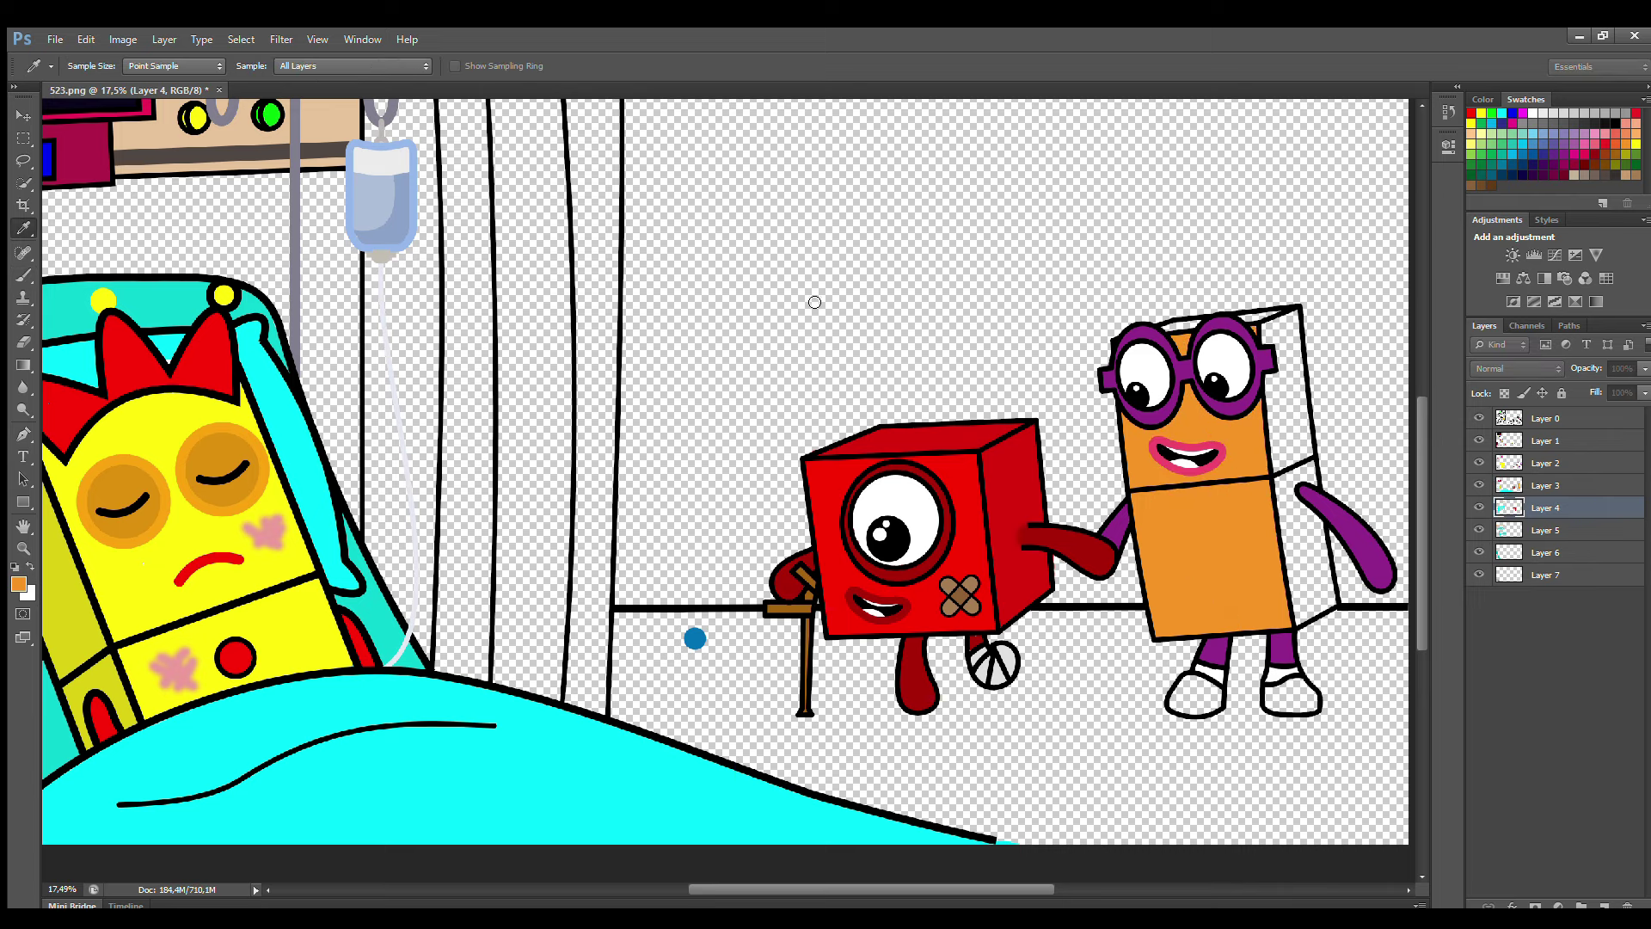
key(bracketleft)
key(bracketleft)
key(bracketleft)
mouse_move(1239, 328)
mouse_down()
mouse_move(1294, 327)
mouse_move(1331, 594)
mouse_move(1303, 622)
mouse_move(1272, 344)
mouse_move(1312, 594)
mouse_up()
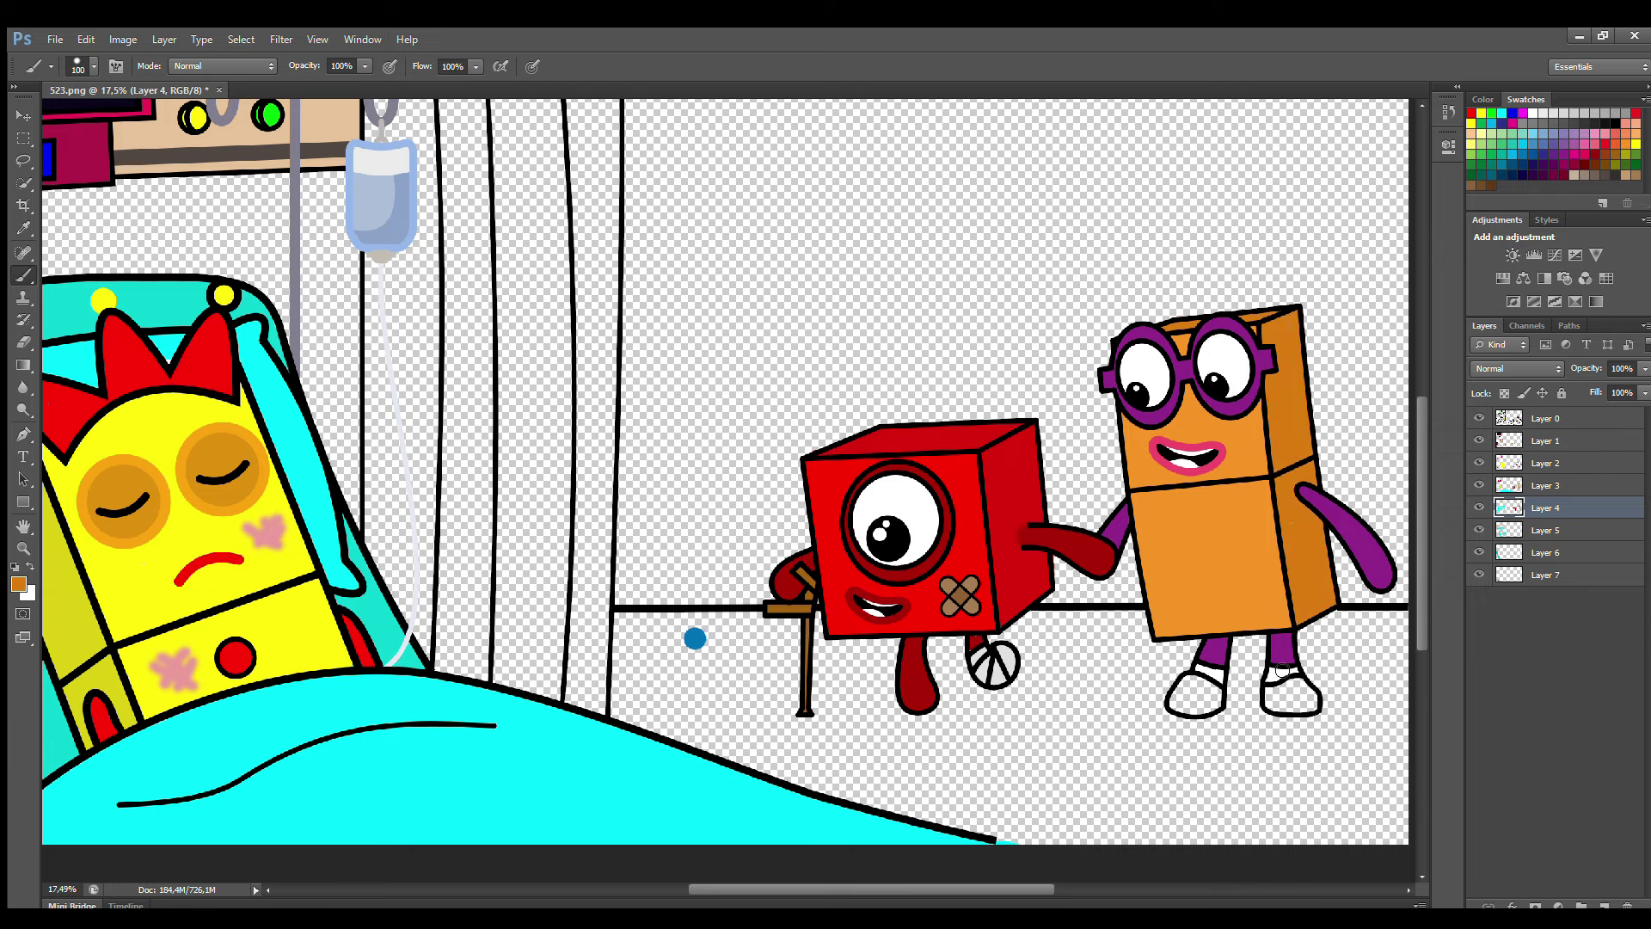
mouse_move(1272, 693)
mouse_down()
mouse_move(1316, 703)
mouse_move(1286, 681)
mouse_move(1303, 696)
mouse_up()
mouse_move(1202, 680)
mouse_down()
mouse_move(1176, 699)
mouse_move(1214, 693)
mouse_up()
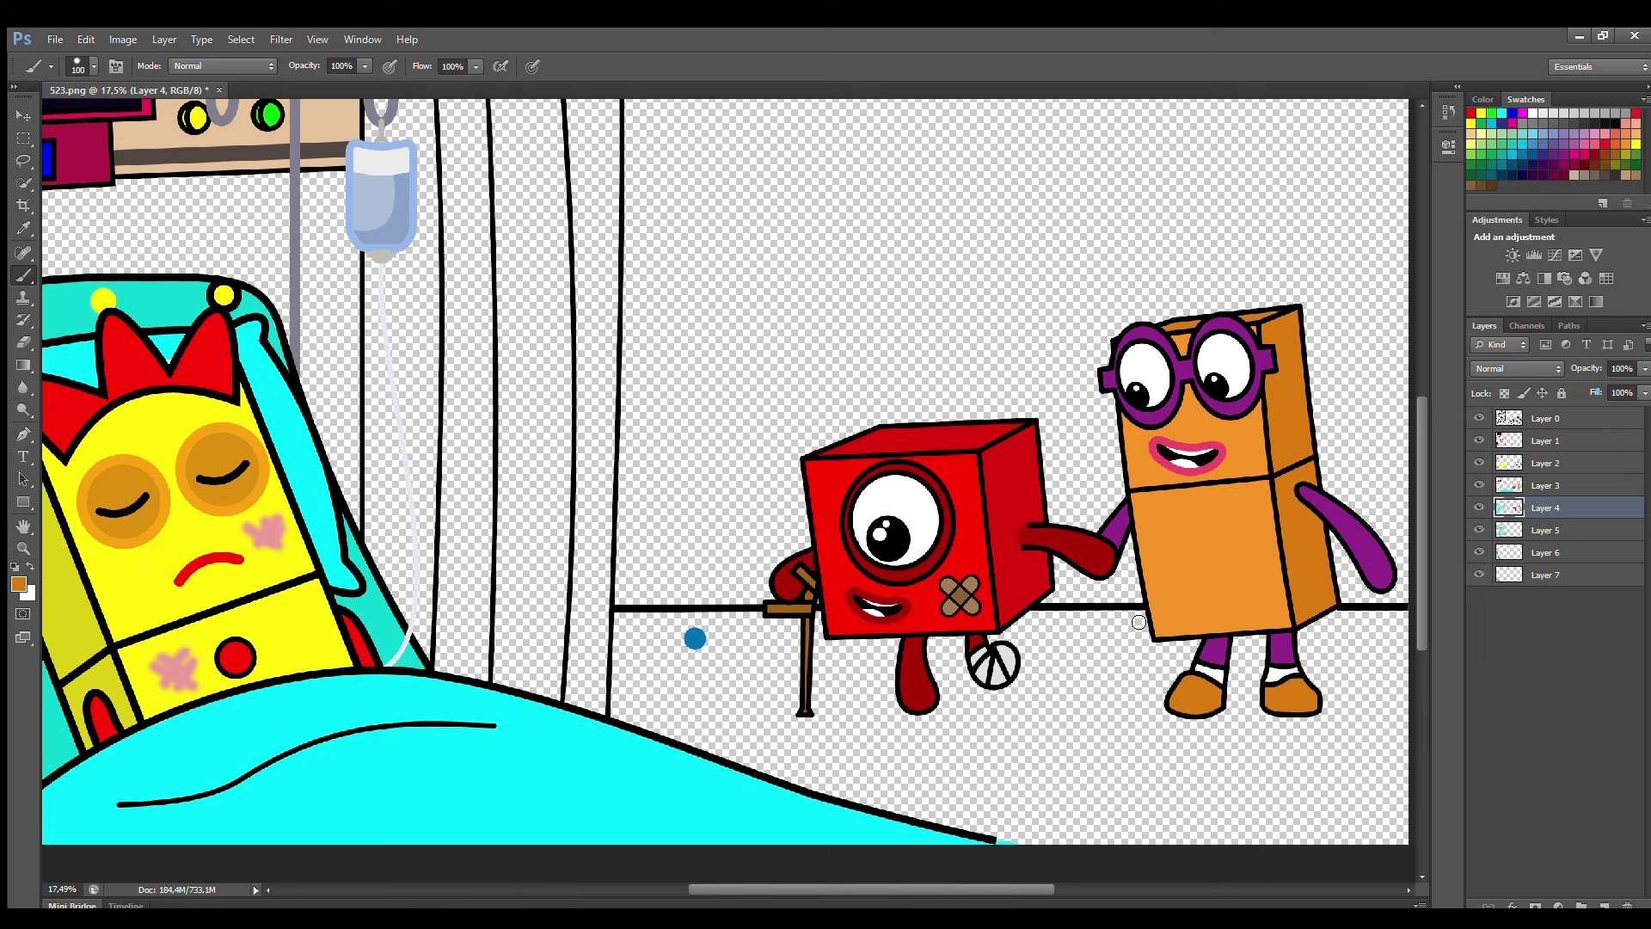
Fill the curtain with light purple on a new layer at the bottom of the stack, sampling the small purple reference dot.
scroll(1139, 622, down, 2)
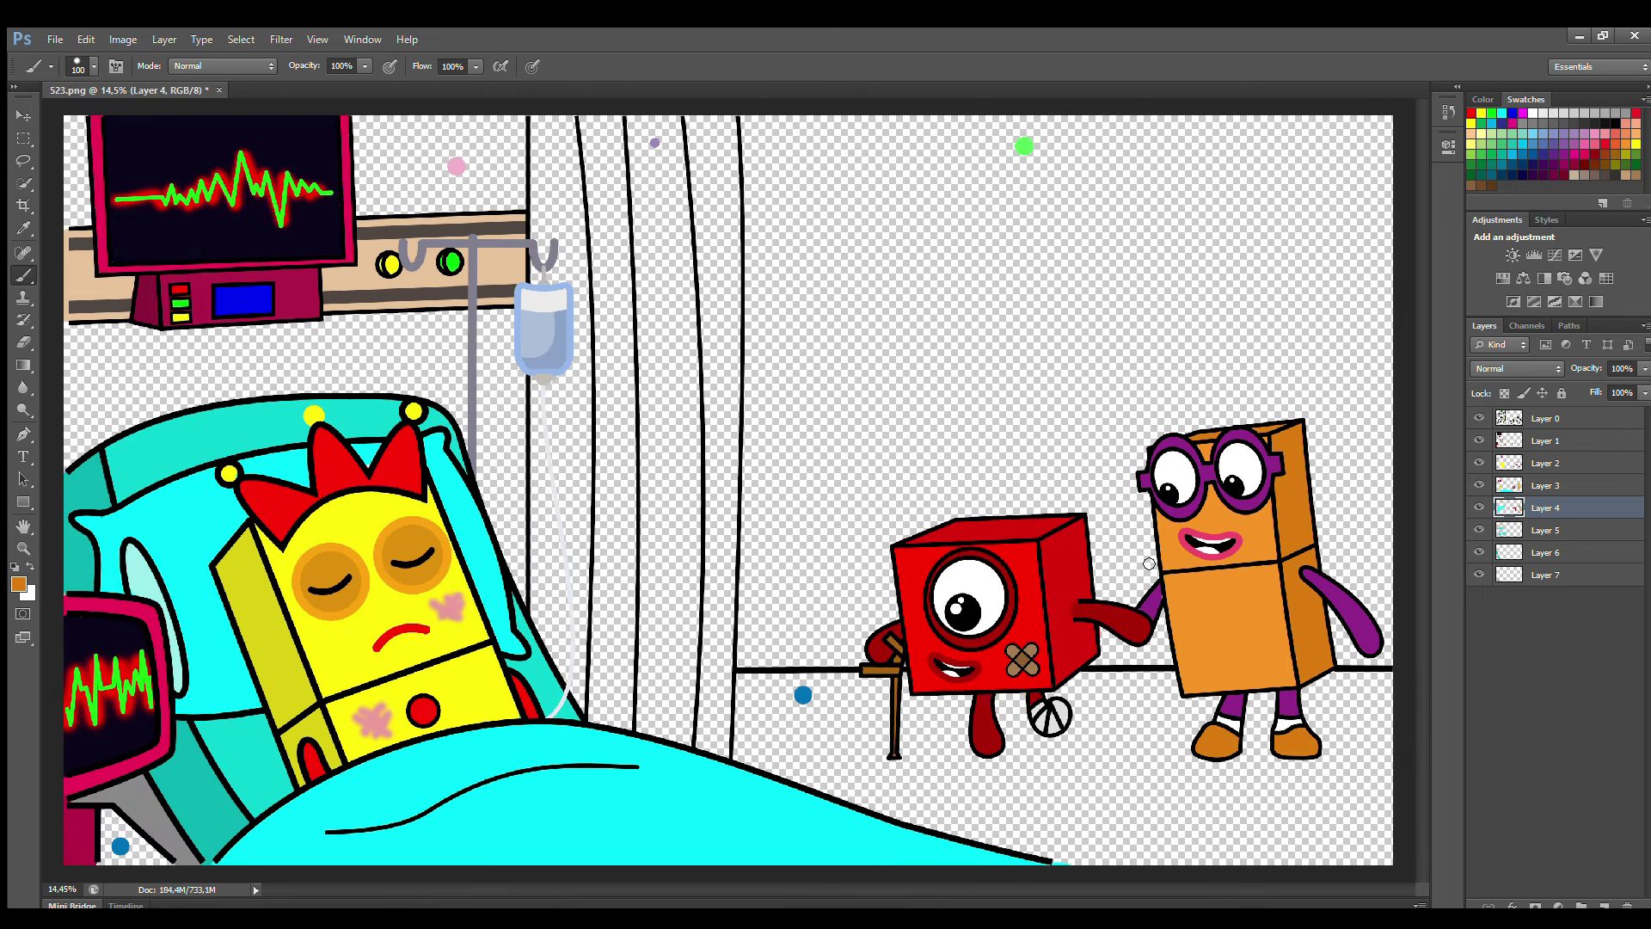
click(1604, 906)
key(i)
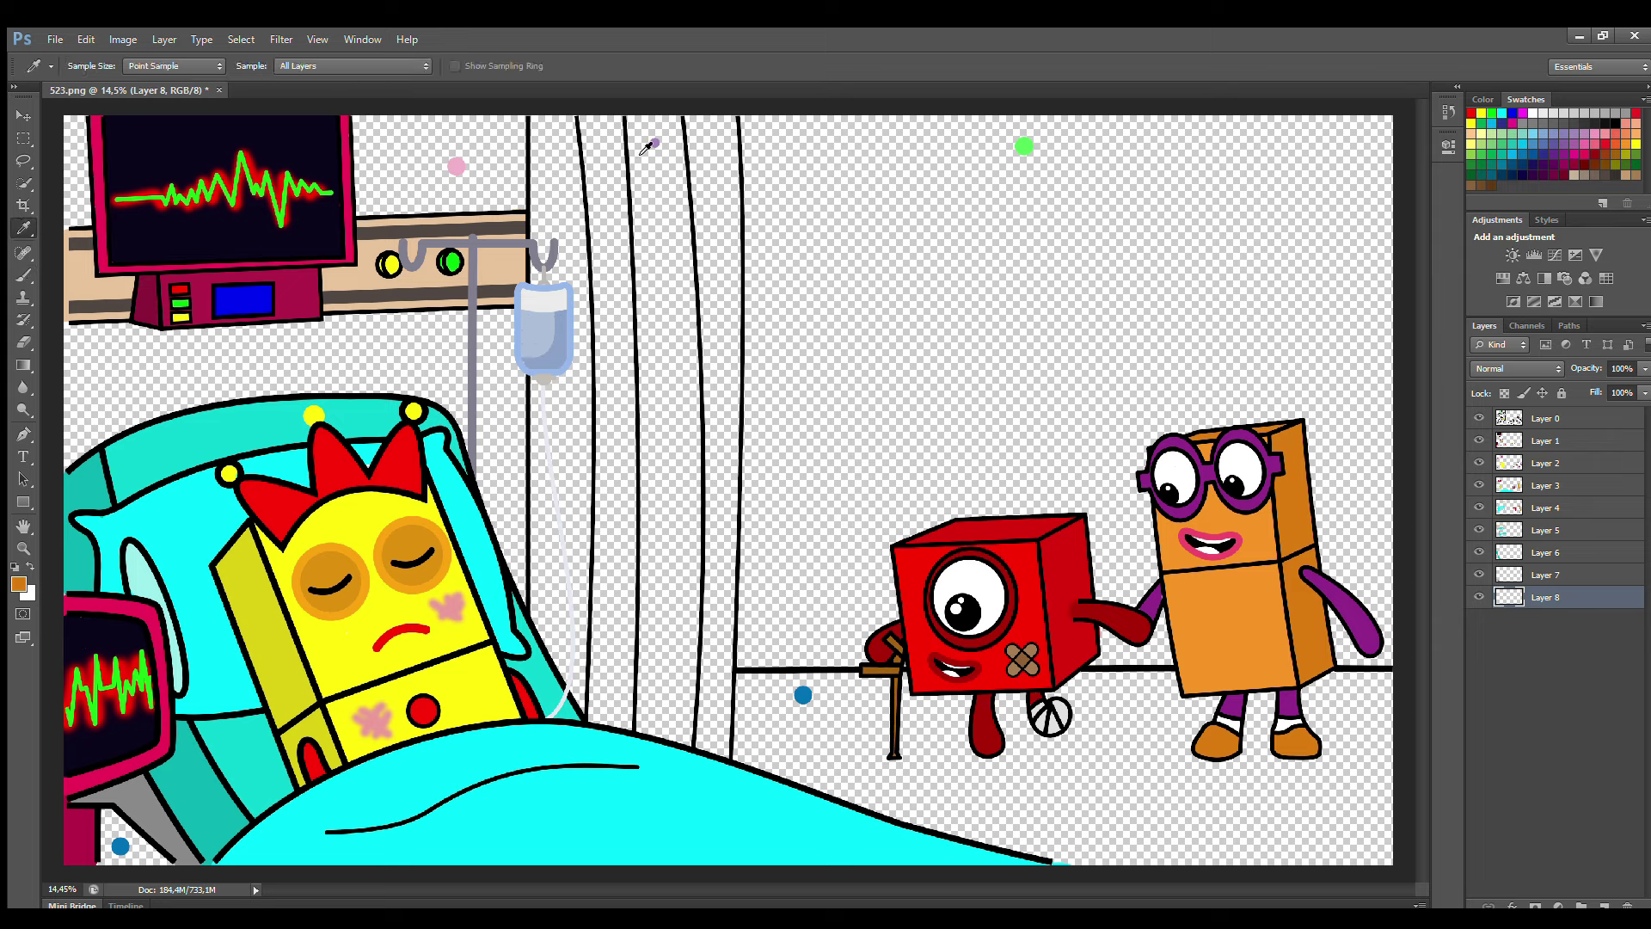
click(655, 143)
click(24, 275)
drag(551, 129, 547, 639)
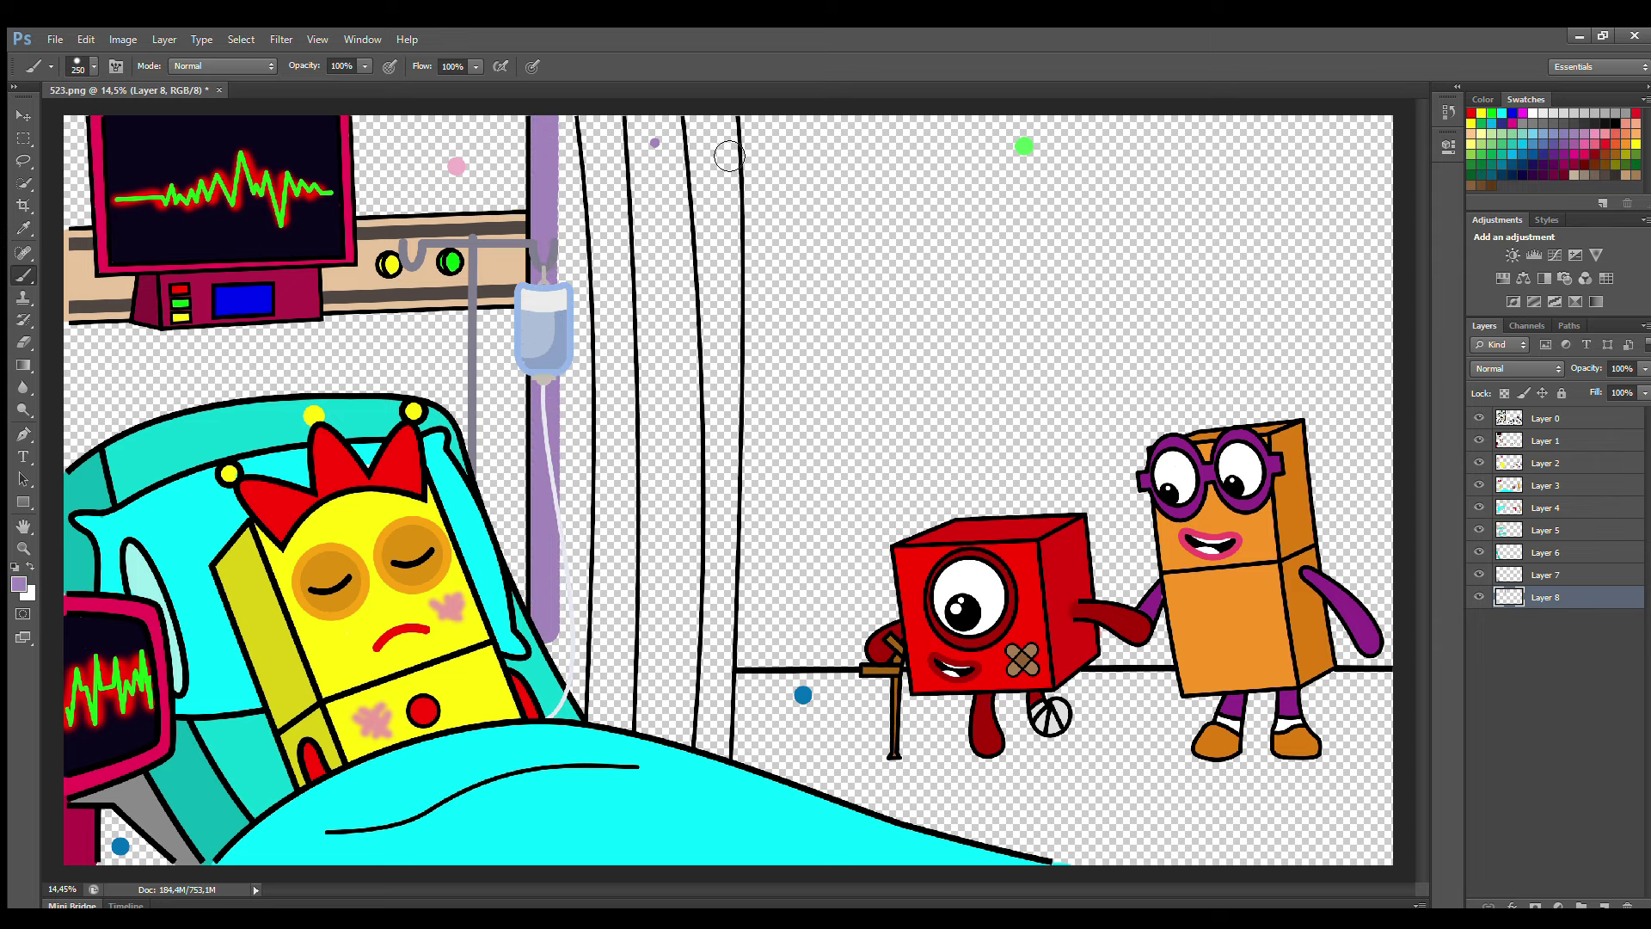
mouse_move(723, 125)
mouse_down()
mouse_move(723, 777)
mouse_move(708, 764)
mouse_move(716, 208)
mouse_move(620, 140)
mouse_move(591, 297)
mouse_move(588, 637)
mouse_move(631, 557)
mouse_move(668, 175)
mouse_move(636, 748)
mouse_up()
key(bracketright)
key(bracketright)
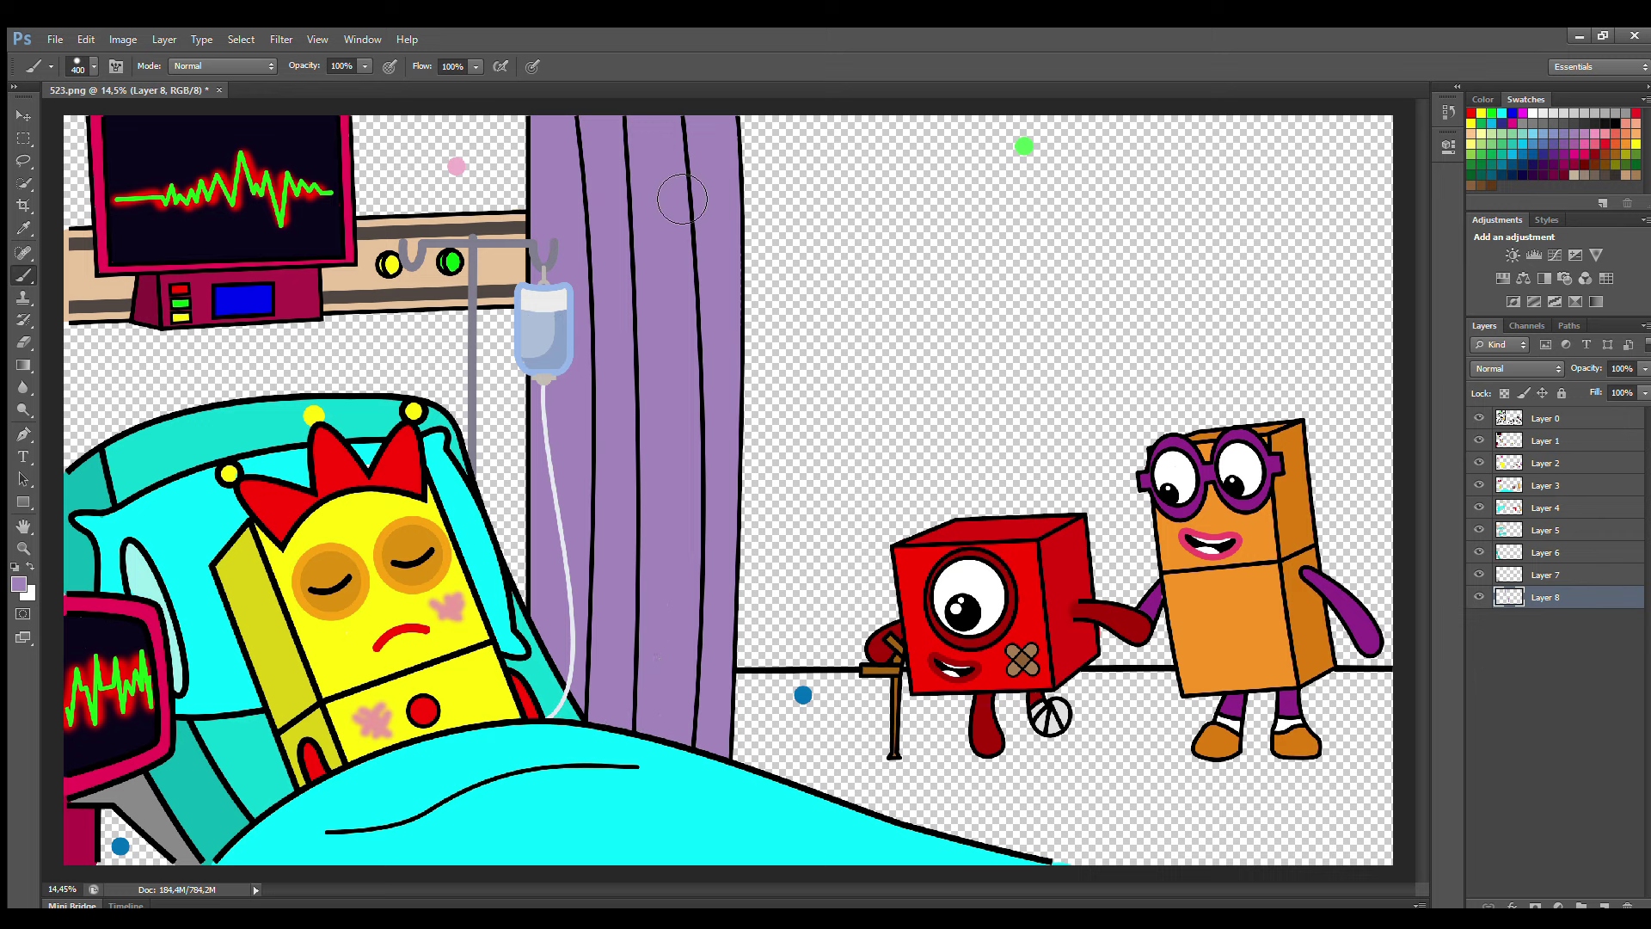
Shade the curtain's folds with darker purple strokes along each vertical fold line.
key(i)
key(b)
key(bracketleft)
key(bracketleft)
mouse_move(563, 120)
mouse_down()
mouse_move(576, 247)
mouse_move(542, 289)
mouse_move(582, 291)
mouse_move(589, 344)
mouse_move(576, 688)
mouse_up()
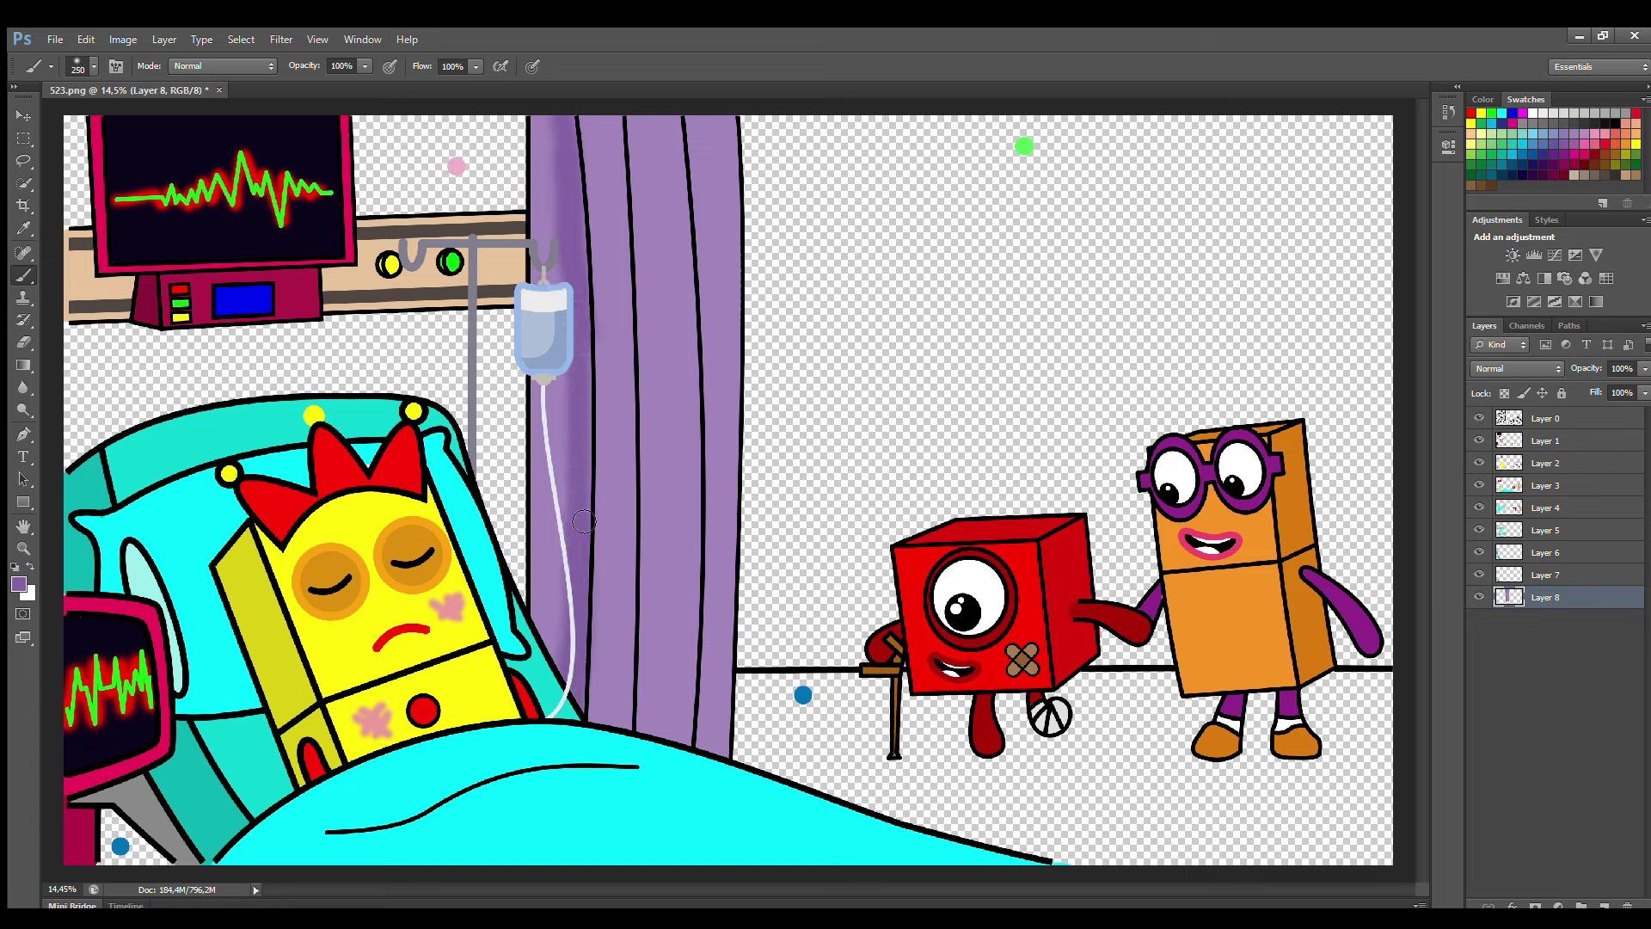
drag(563, 375, 566, 649)
drag(620, 116, 626, 736)
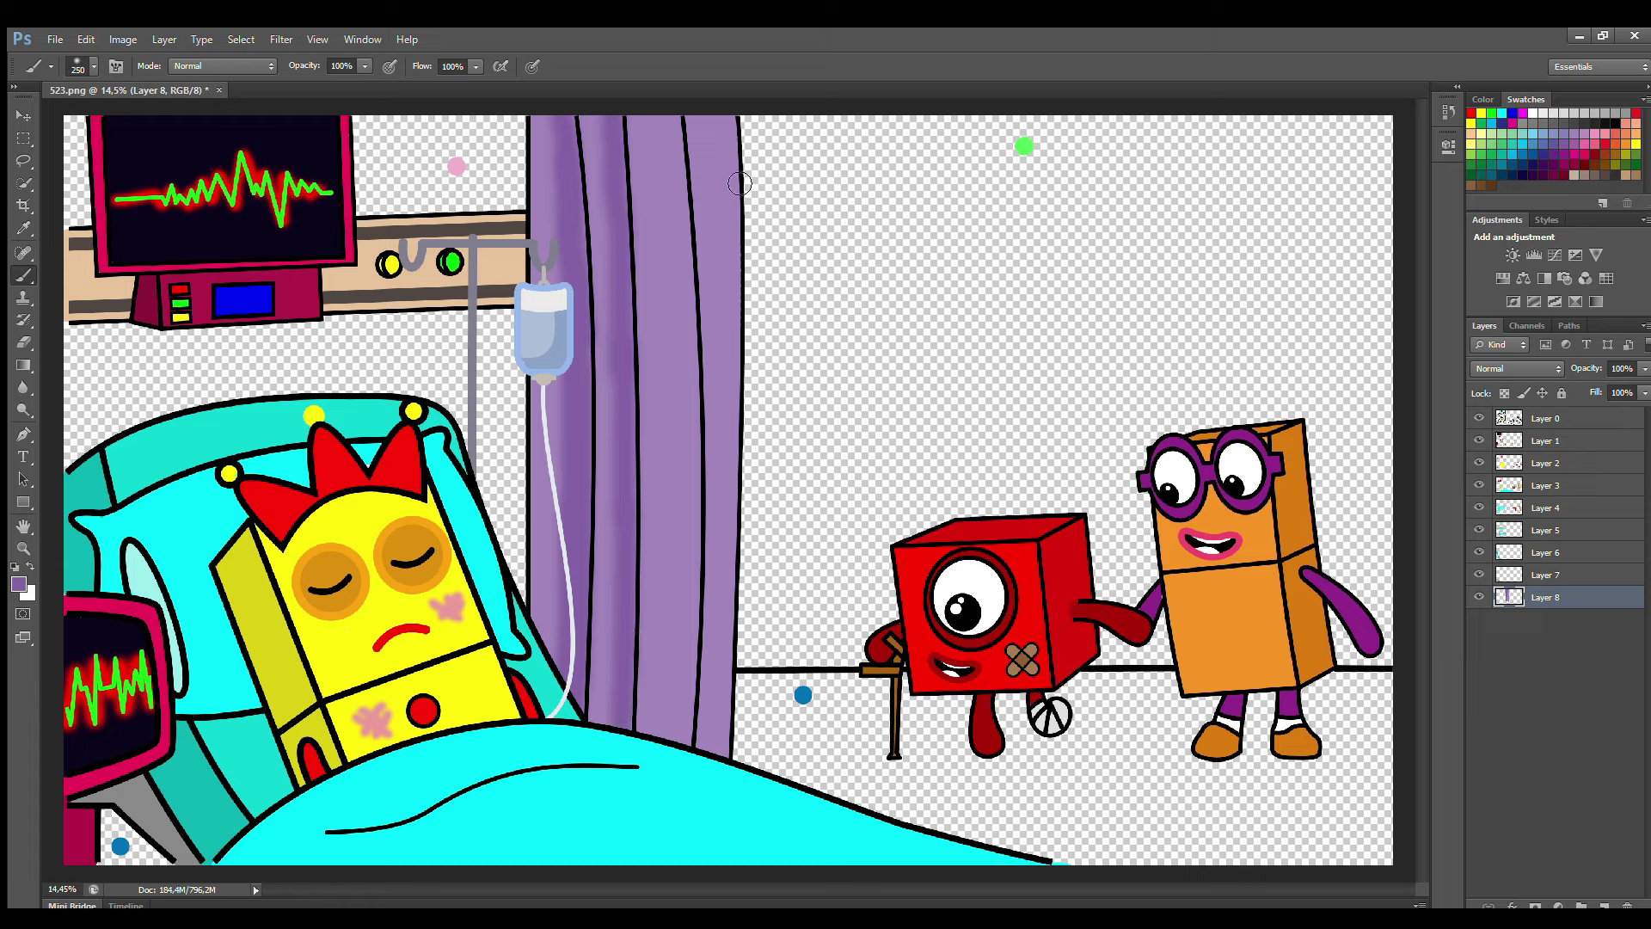
mouse_move(674, 116)
mouse_down()
mouse_move(698, 456)
mouse_move(686, 740)
mouse_up()
mouse_move(731, 119)
mouse_down()
mouse_move(737, 549)
mouse_move(731, 497)
mouse_move(718, 756)
mouse_up()
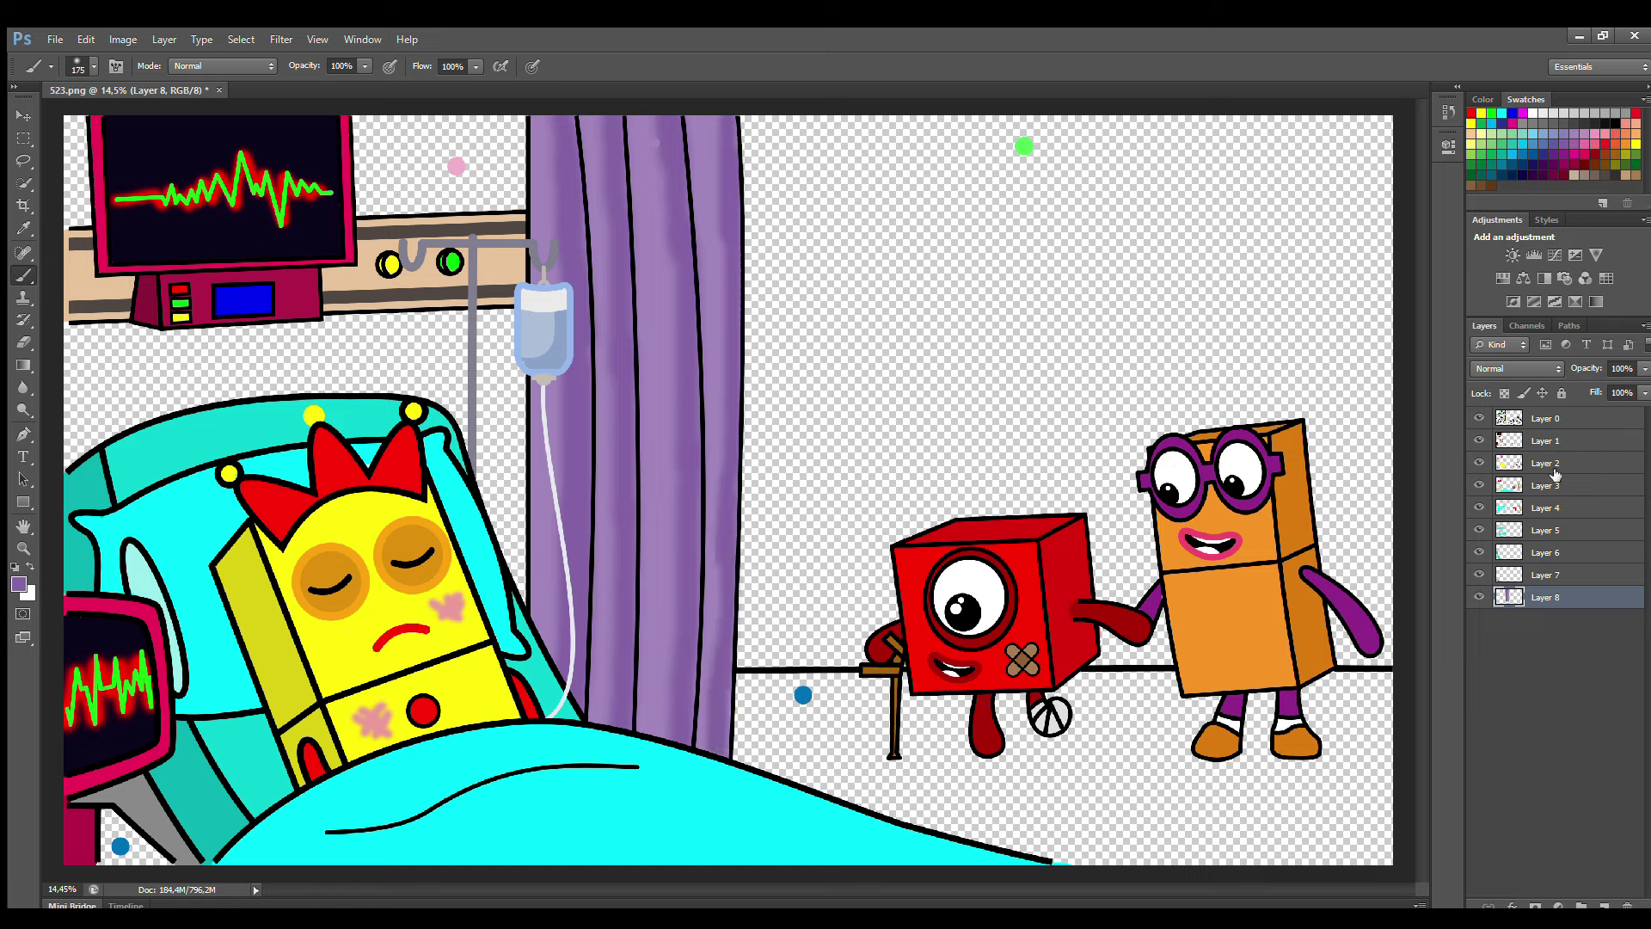
Fill the floor with blue on a new layer beneath the curtain layer, sampling the blue reference dot and using a larger brush.
click(1546, 440)
key(e)
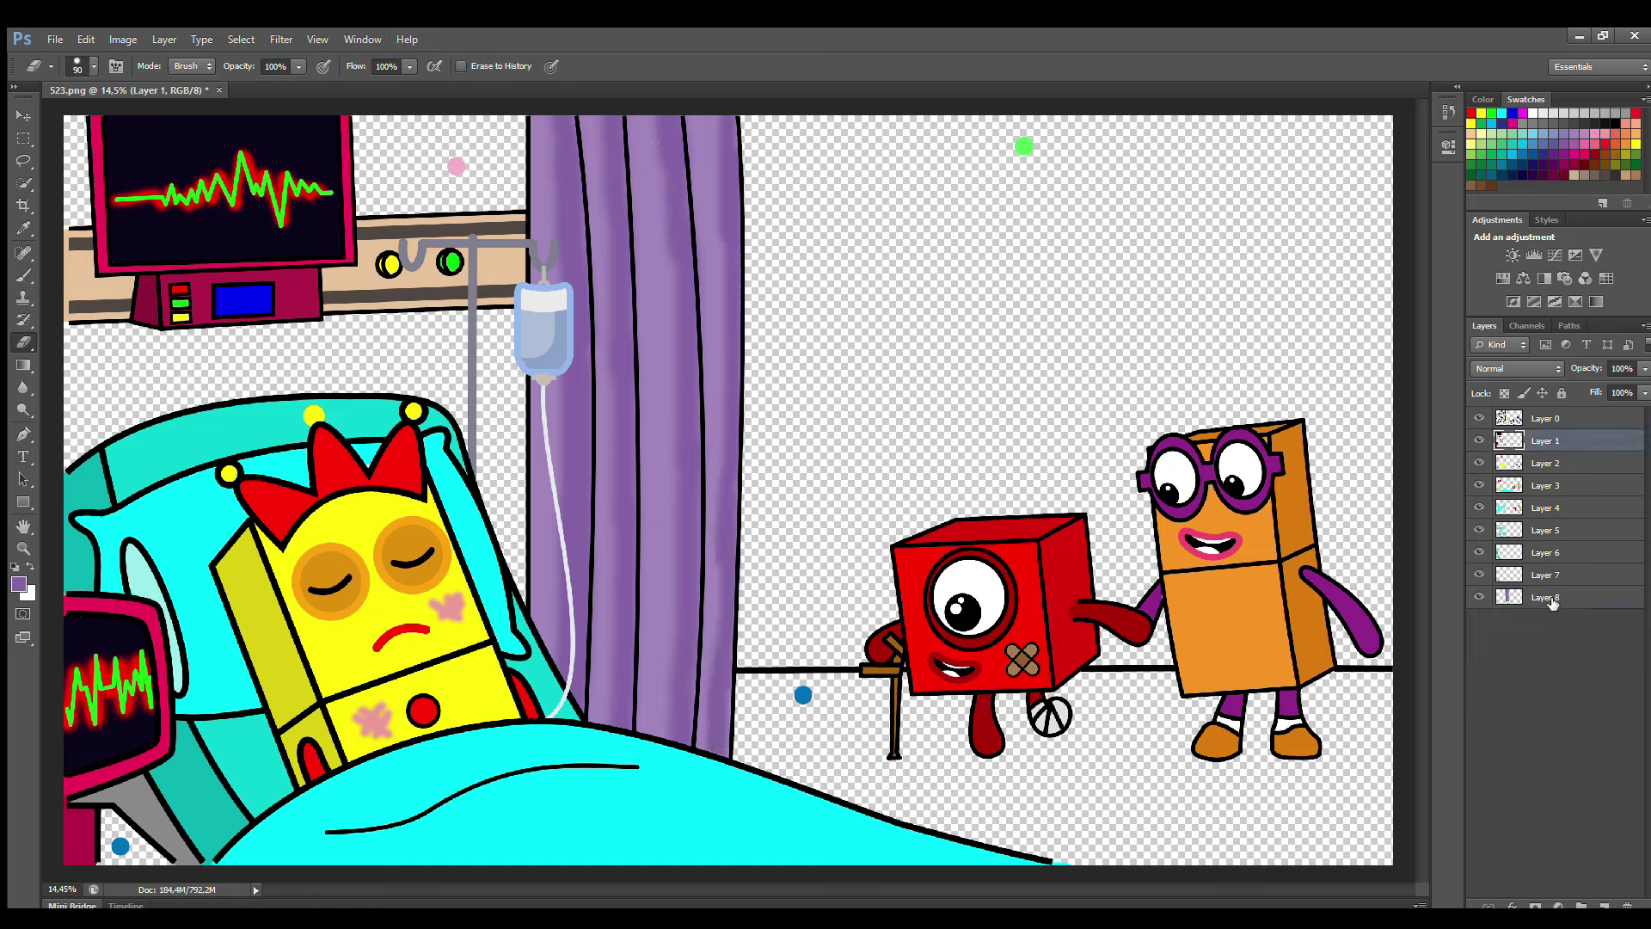
click(1553, 604)
click(1603, 903)
key(i)
click(802, 695)
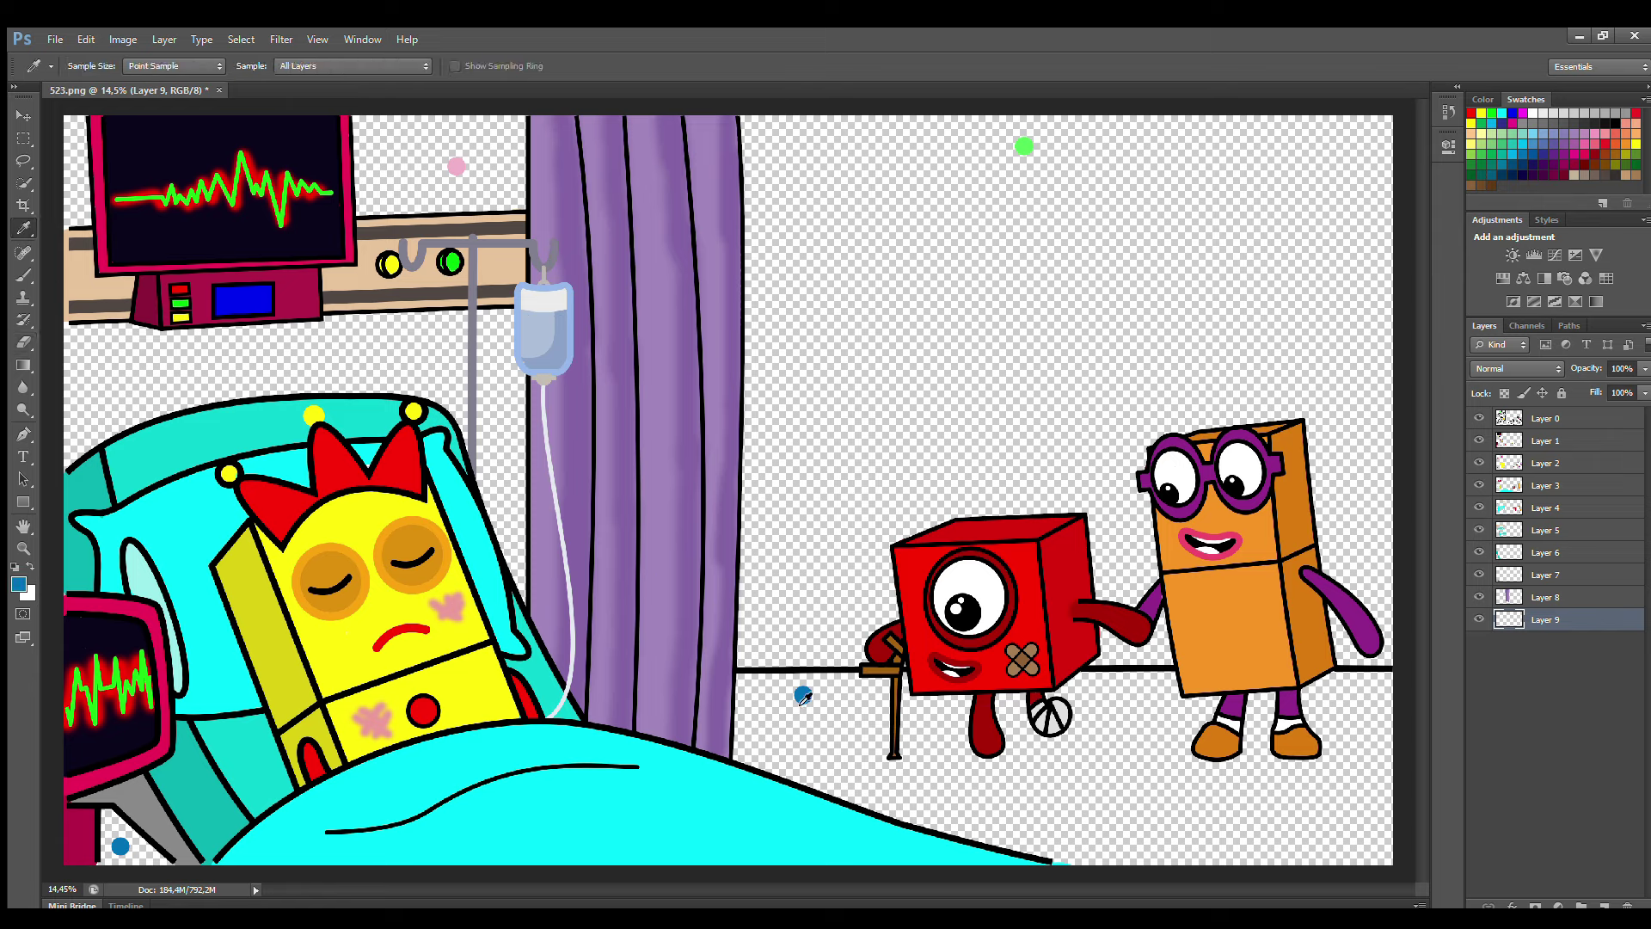
key(b)
key(bracketright)
key(bracketright)
key(bracketright)
key(bracketright)
click(753, 692)
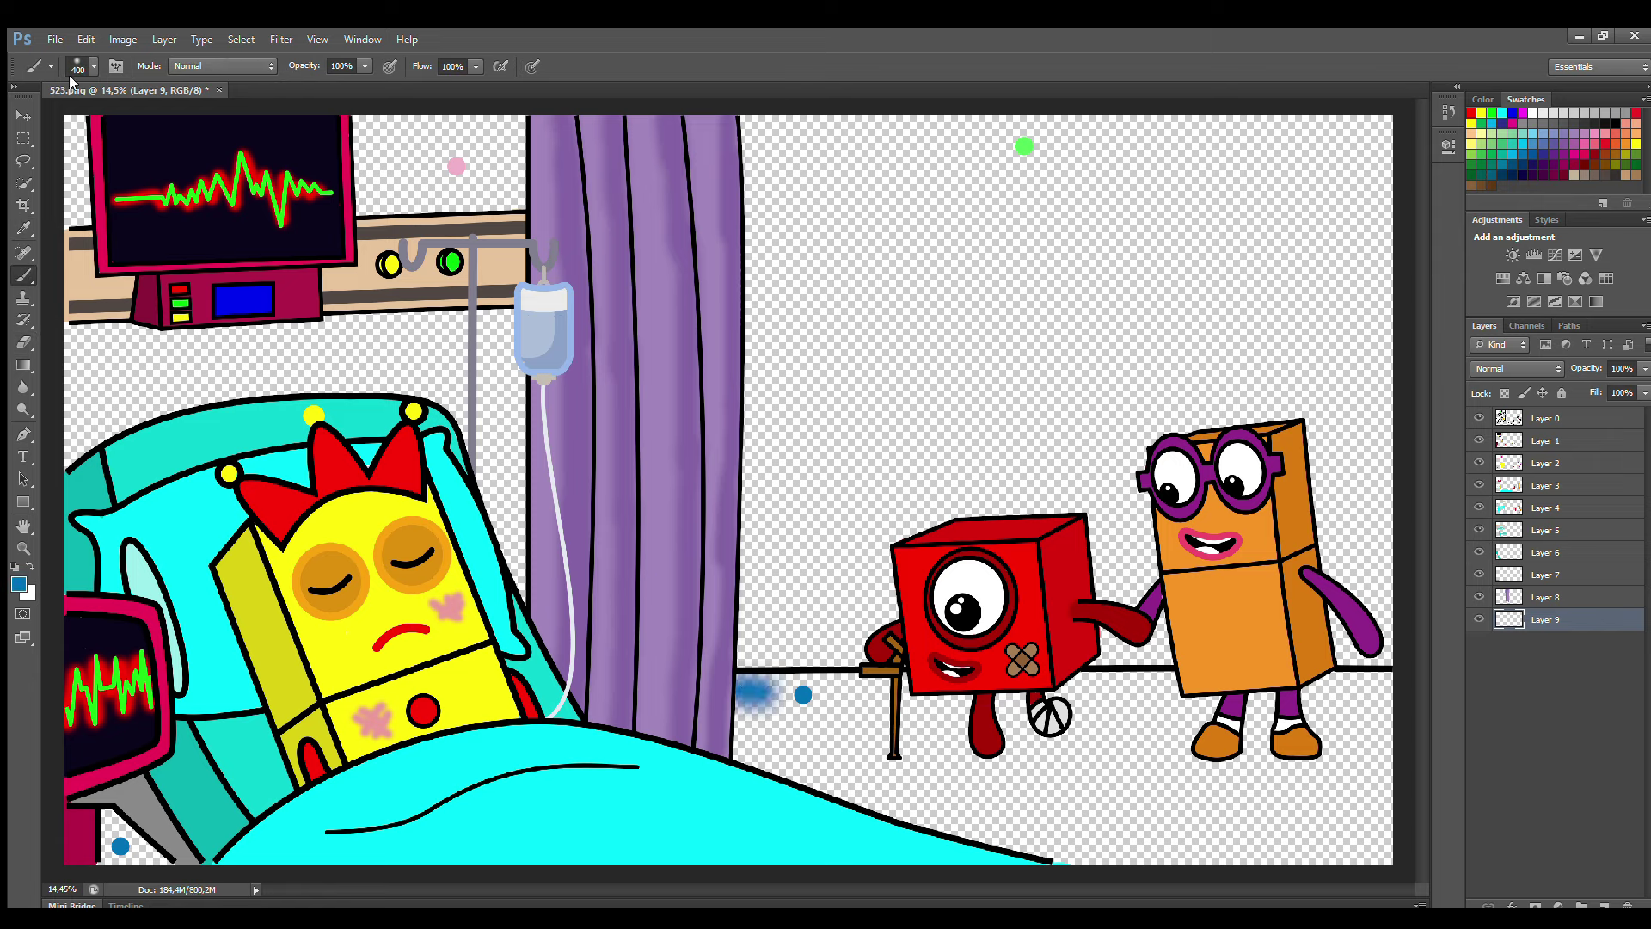
mouse_move(753, 695)
mouse_down()
mouse_move(1299, 697)
mouse_move(1410, 714)
mouse_up()
key(bracketright)
key(bracketright)
key(bracketright)
mouse_move(1393, 839)
mouse_down()
mouse_move(1146, 874)
mouse_move(794, 815)
mouse_move(1347, 784)
mouse_move(847, 810)
mouse_move(822, 863)
mouse_move(496, 836)
mouse_up()
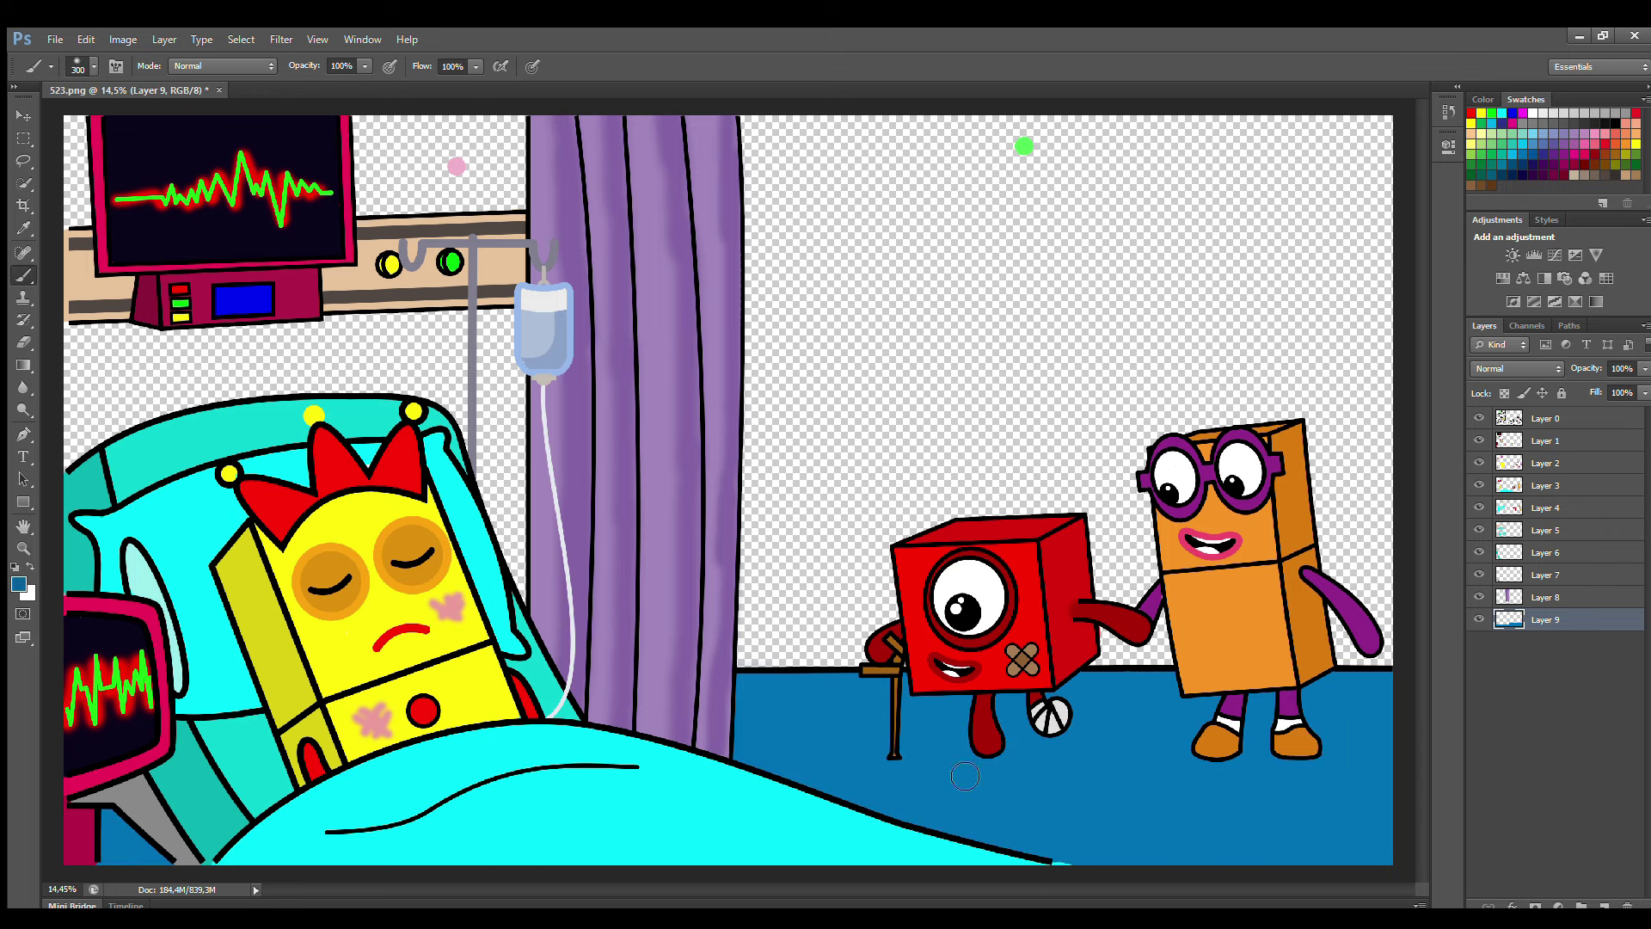
Paint soft darker blue shadows on the floor beneath both visiting characters.
mouse_move(965, 777)
mouse_down()
mouse_move(1077, 752)
mouse_move(954, 754)
mouse_move(1035, 768)
mouse_up()
drag(1211, 770, 1226, 757)
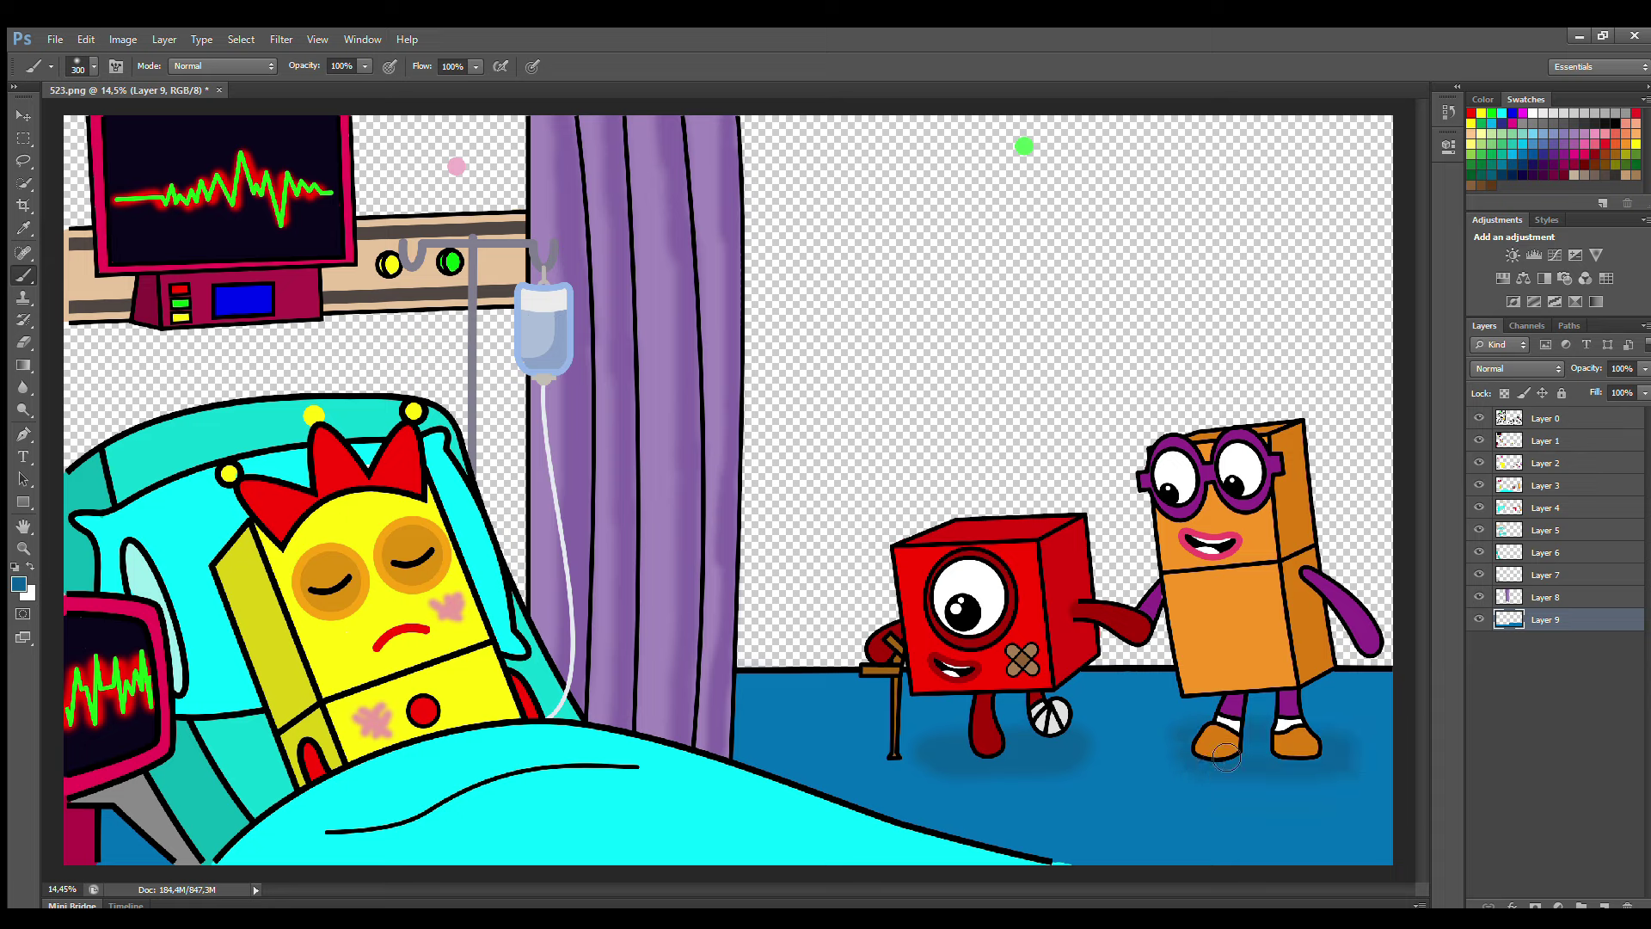
Fill the wall behind the bed with pink on a new layer below Layer 9, sampling the pink reference dot.
click(1604, 904)
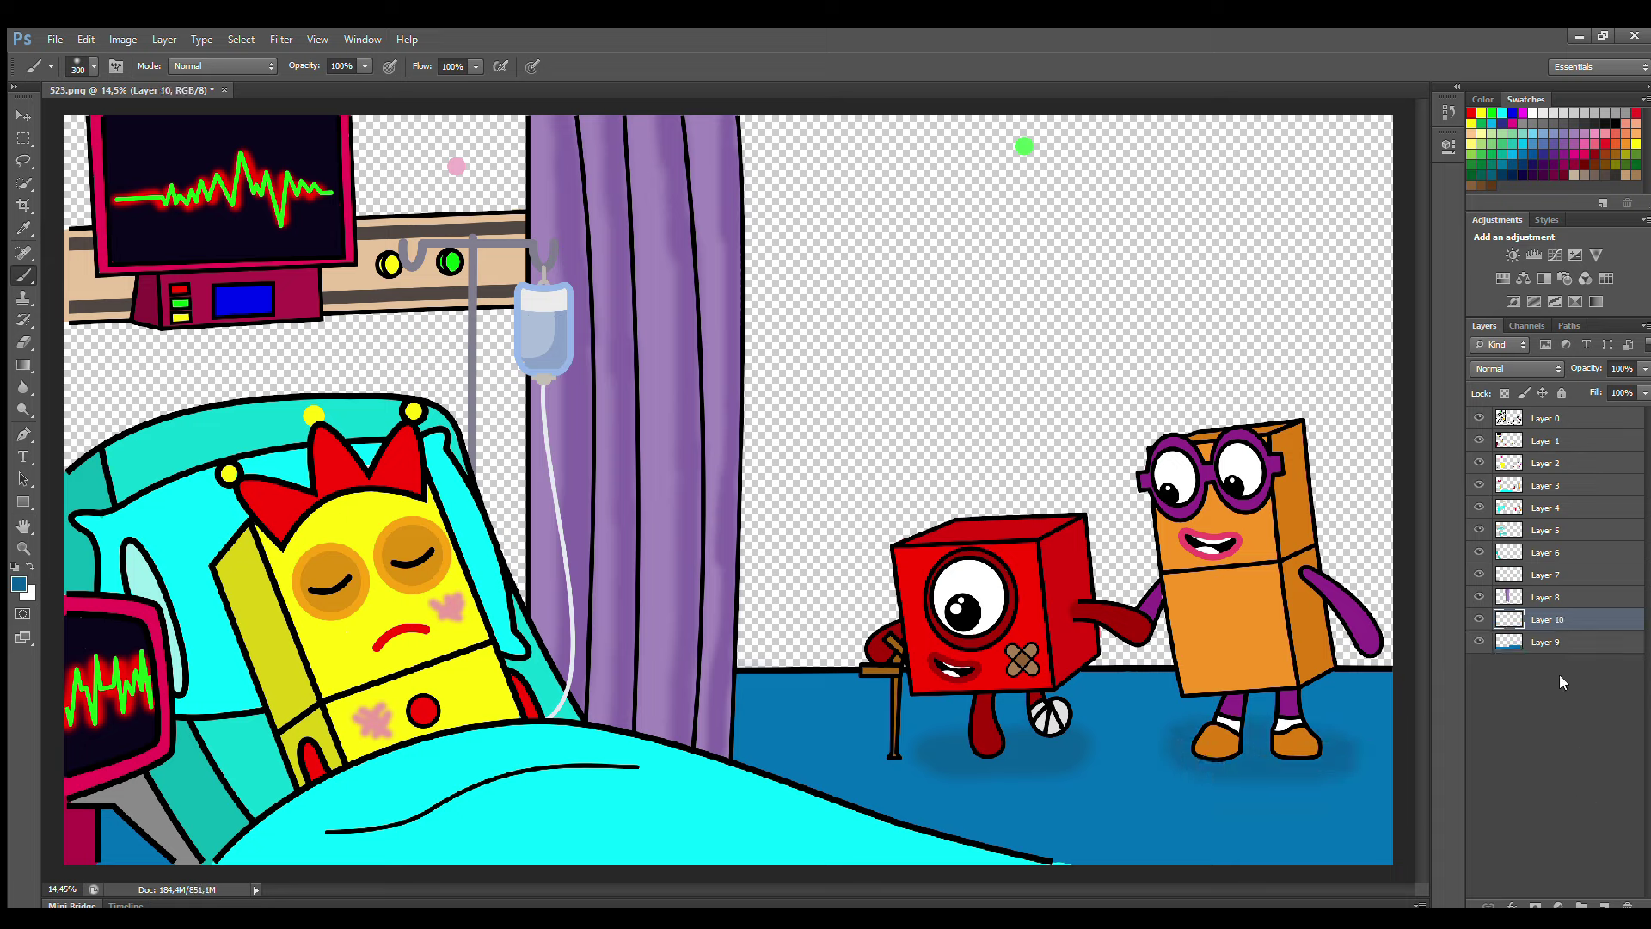
alt+click(457, 166)
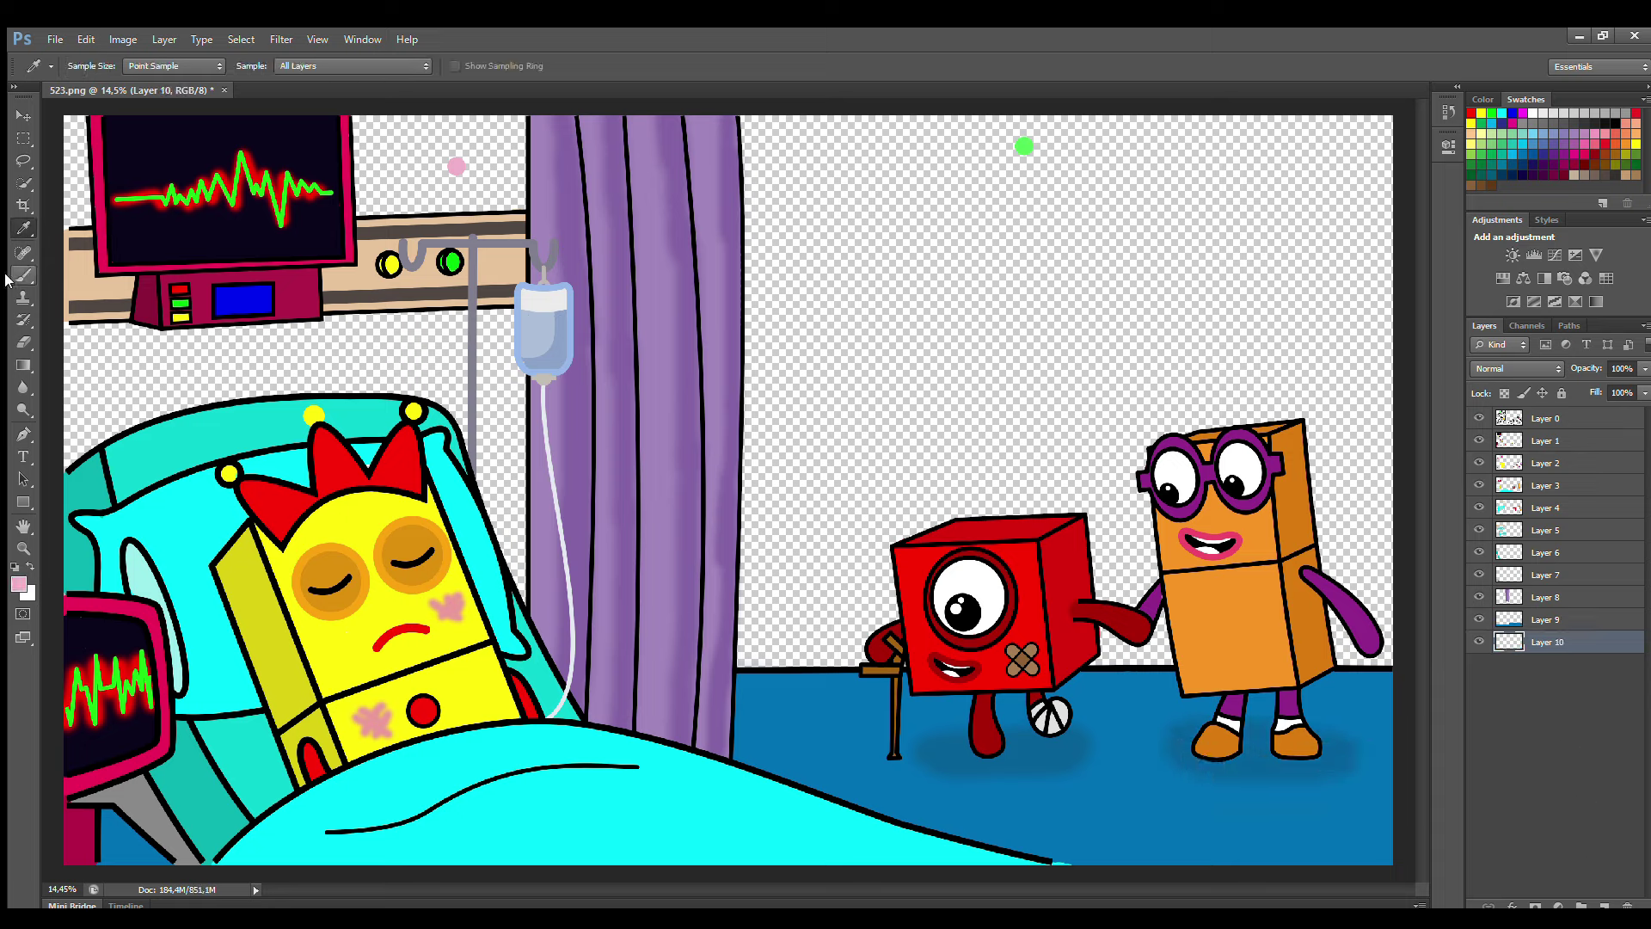
key(bracketright)
key(bracketright)
key(bracketright)
key(bracketright)
mouse_move(82, 146)
mouse_down()
mouse_move(387, 153)
mouse_move(526, 671)
mouse_move(374, 202)
mouse_move(104, 361)
mouse_move(540, 579)
mouse_up()
Fill the wall behind the two visitors with green on a new bottom layer, sampling the green reference dot.
click(1604, 903)
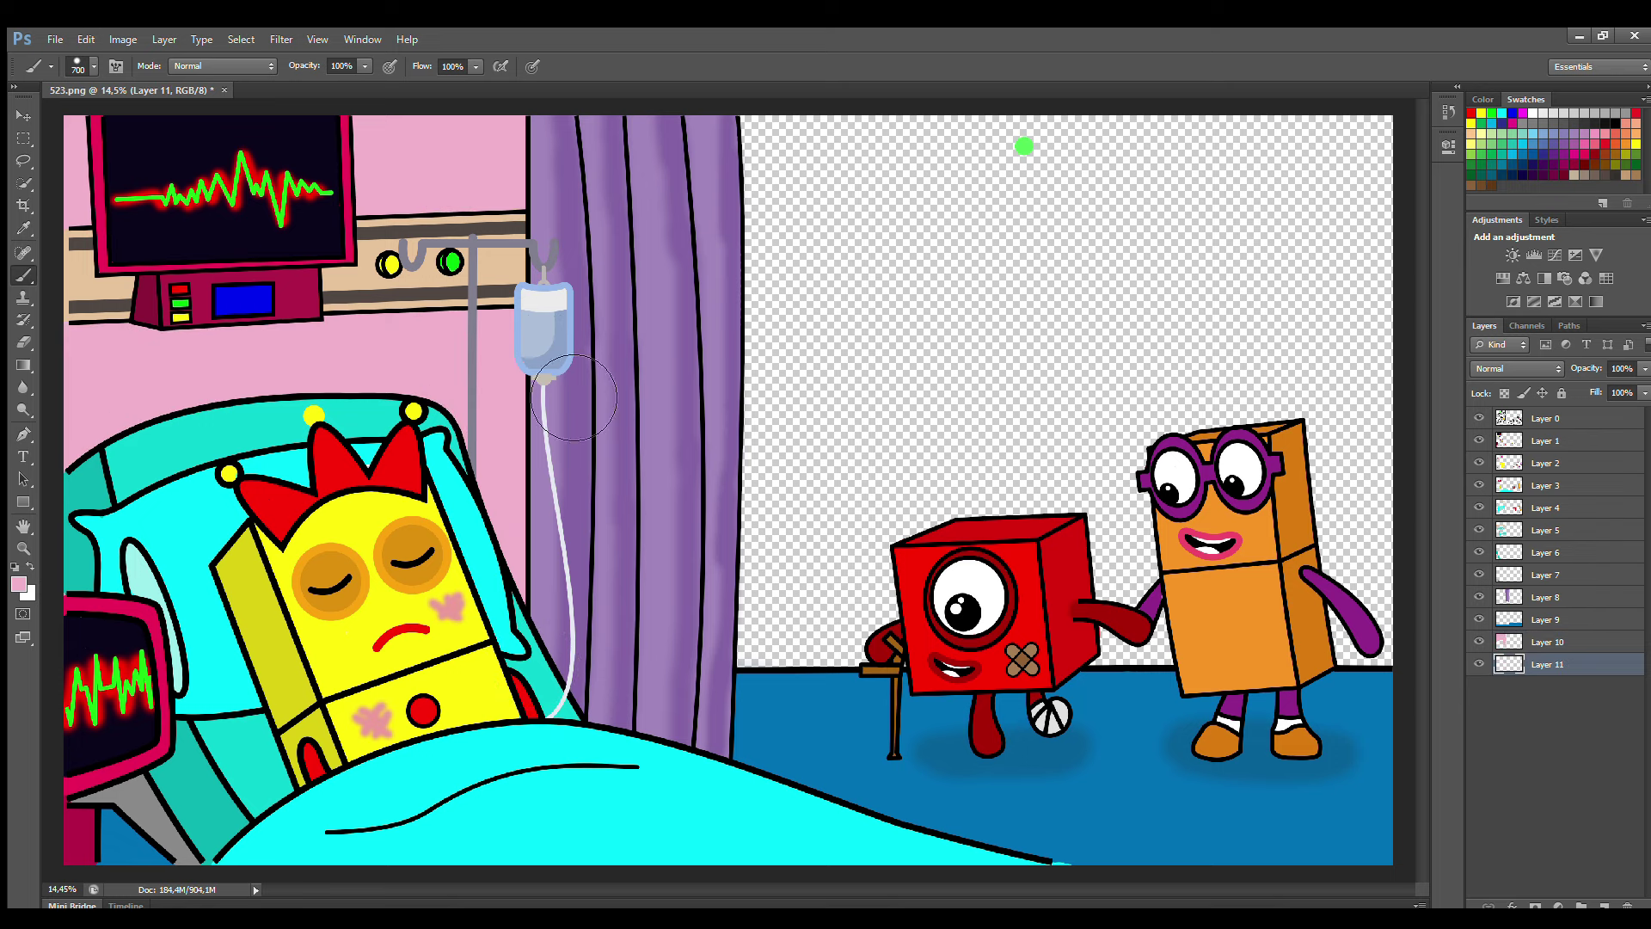
click(24, 228)
click(1023, 146)
mouse_move(768, 175)
mouse_down()
mouse_move(1290, 203)
mouse_move(840, 380)
mouse_move(774, 536)
mouse_move(1127, 585)
mouse_move(1342, 695)
mouse_up()
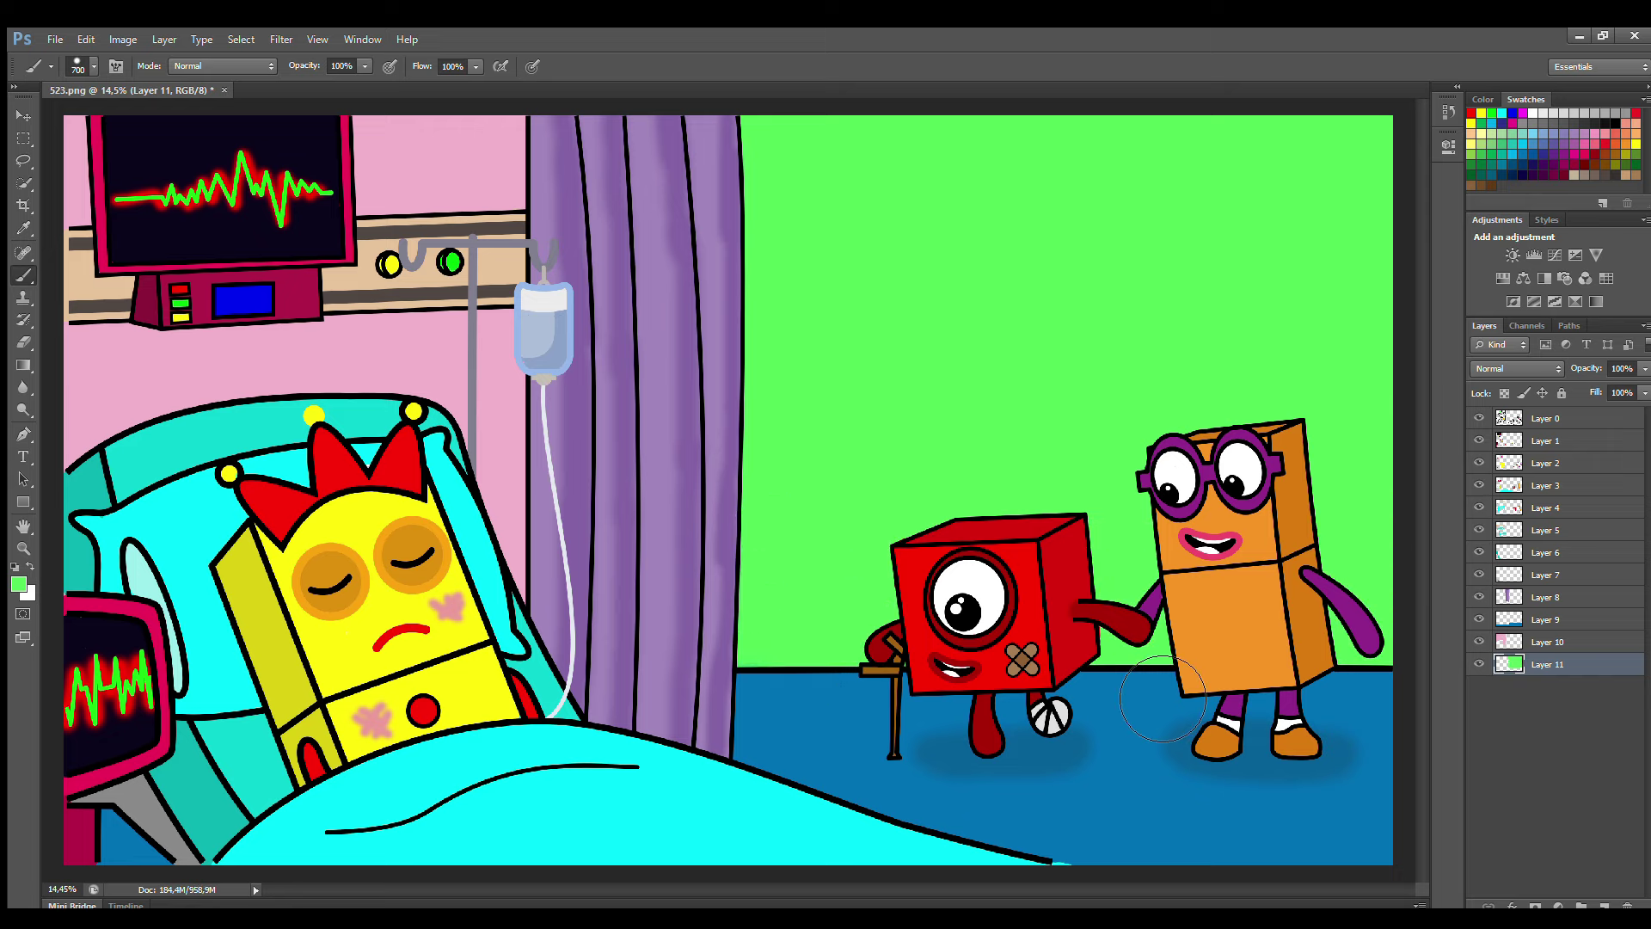
Sample the bed's turquoise as the brush colour for painting on Layer 4.
click(1542, 509)
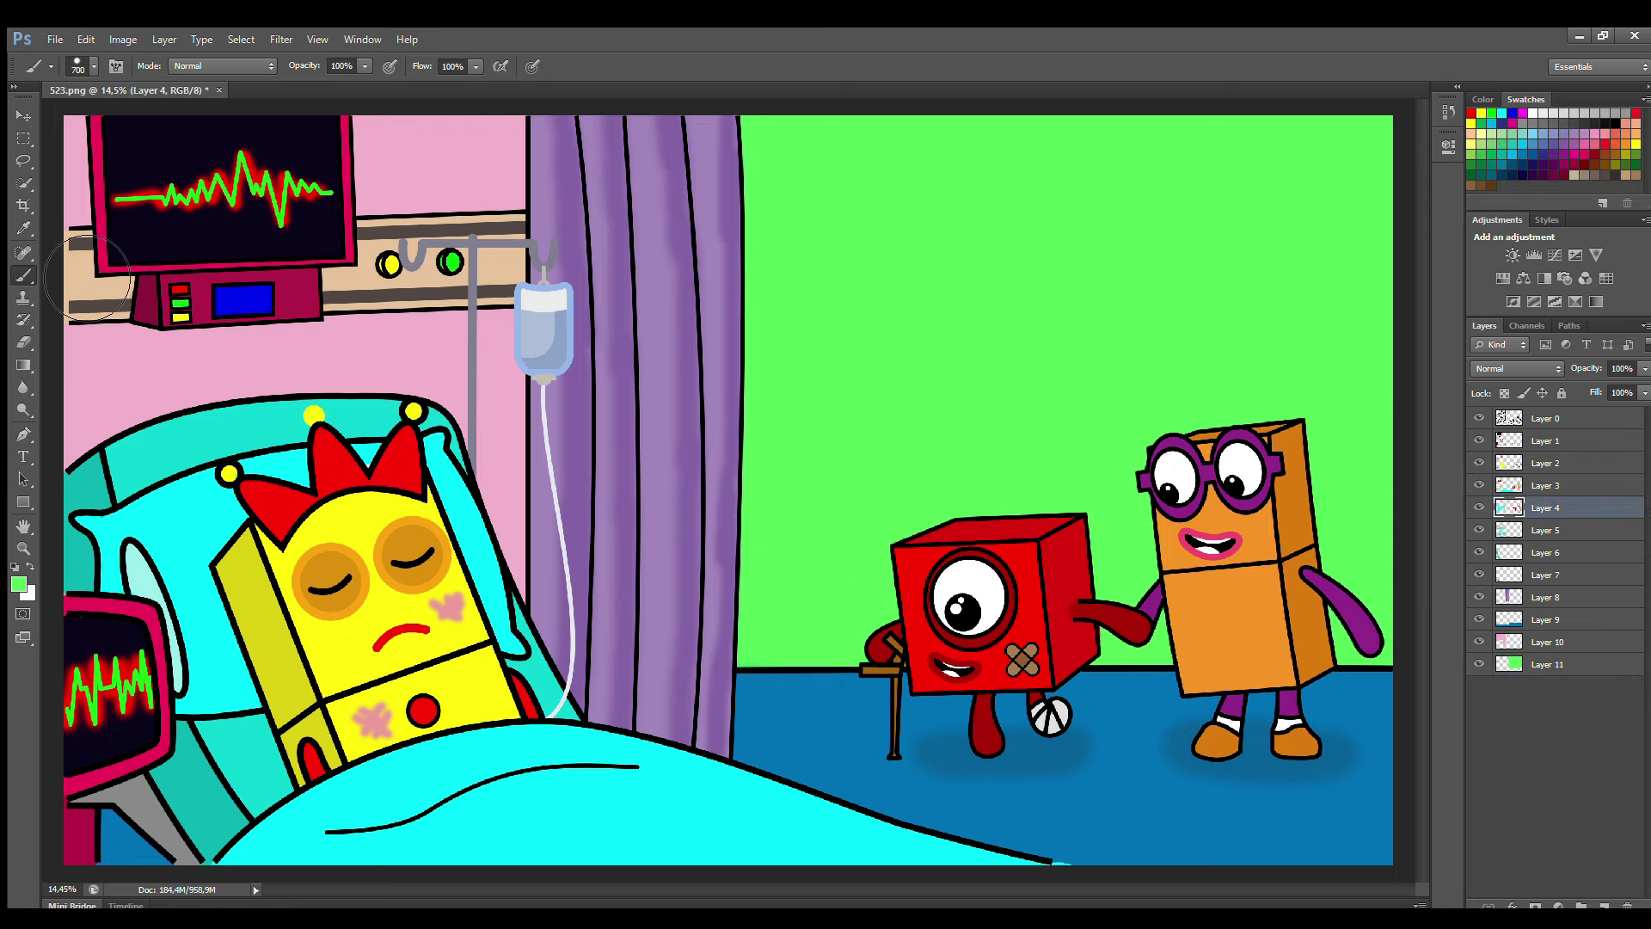
key(i)
click(23, 275)
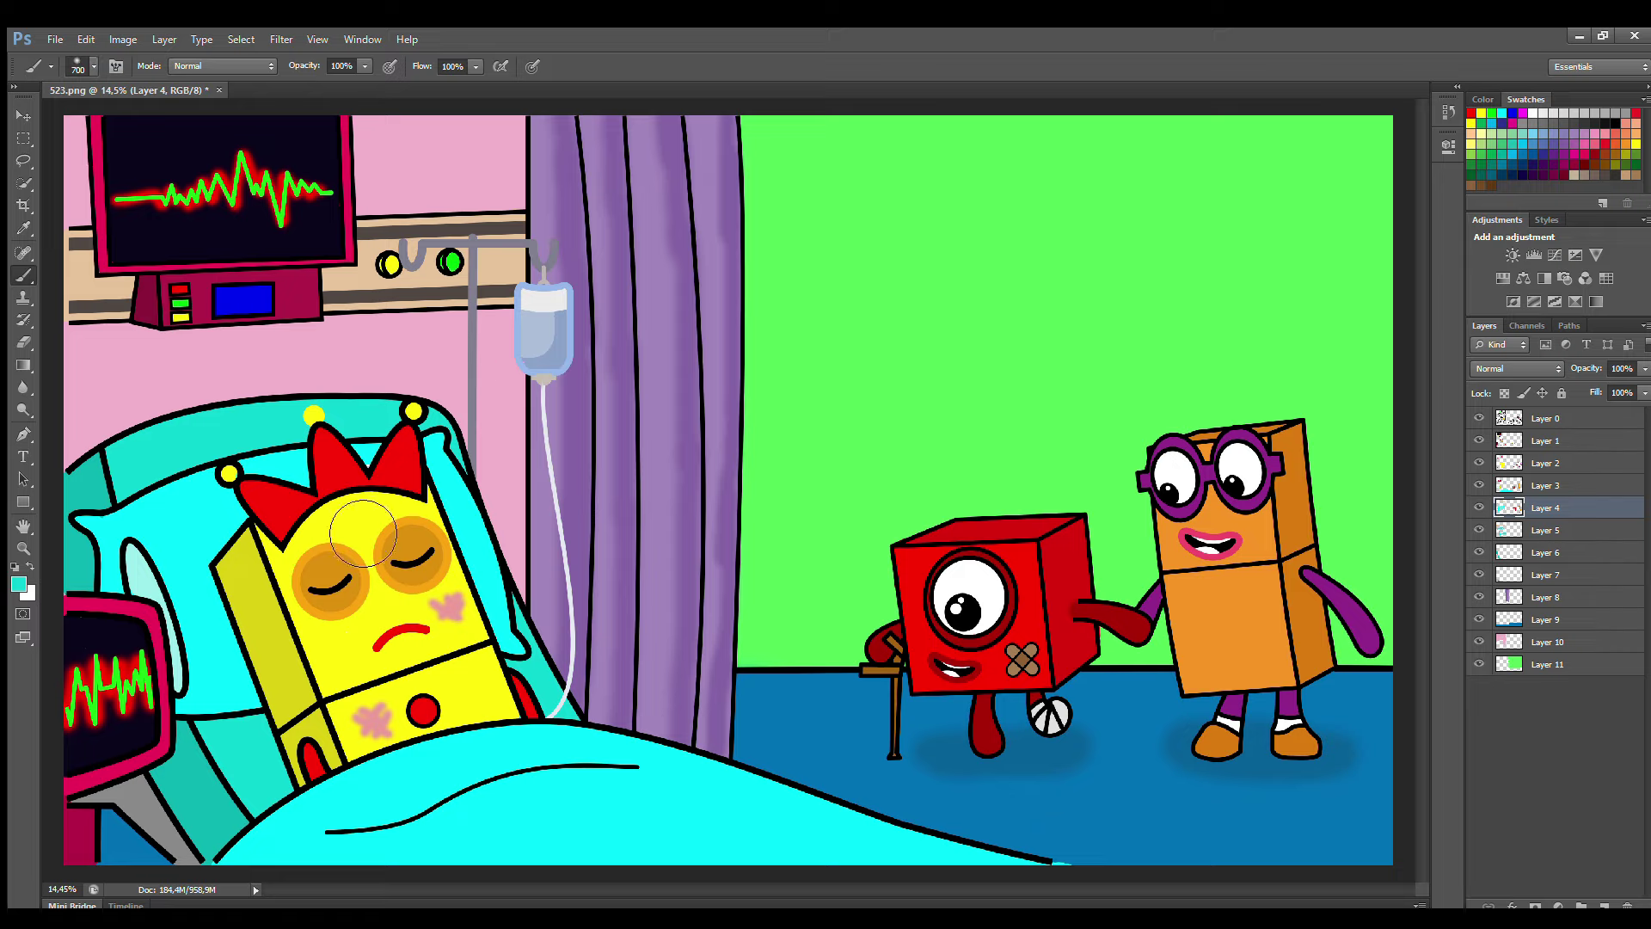